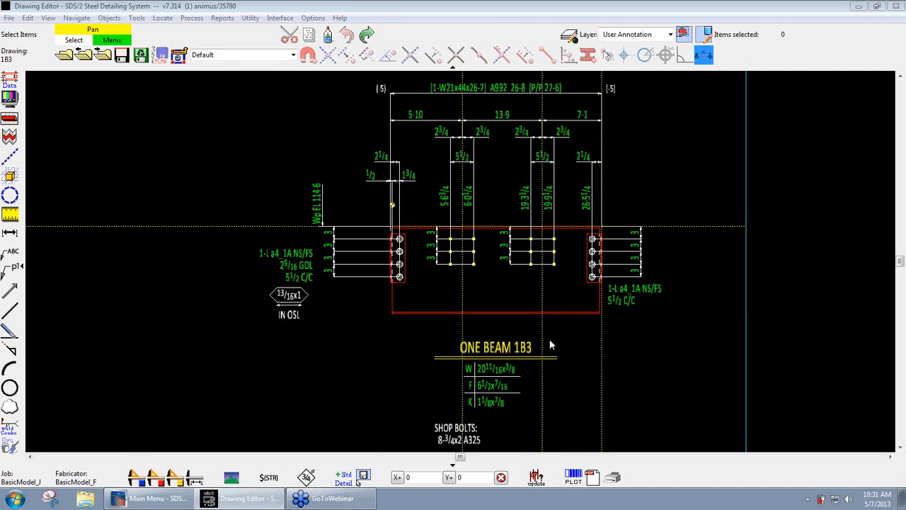
- Set the font style of the ONE BEAM 1B3 title label to Bold
{"action": "double_click", "coordinate": [499, 348]}
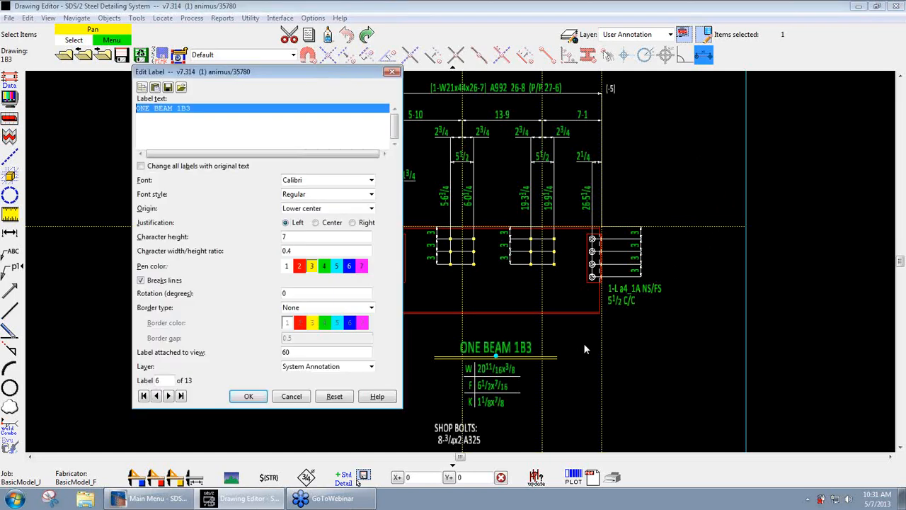
{"action": "left_click", "coordinate": [318, 196]}
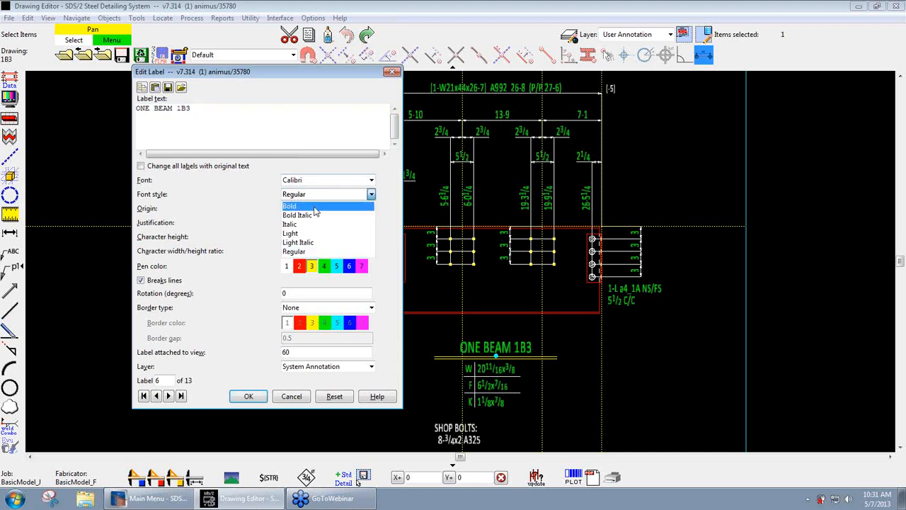
{"action": "left_click", "coordinate": [315, 206]}
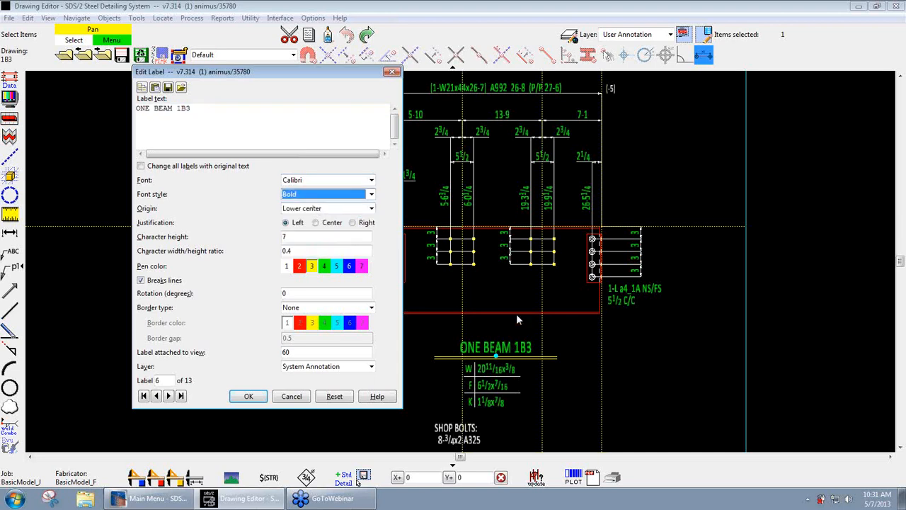
{"action": "left_click", "coordinate": [249, 396]}
{"action": "left_click", "coordinate": [567, 387]}
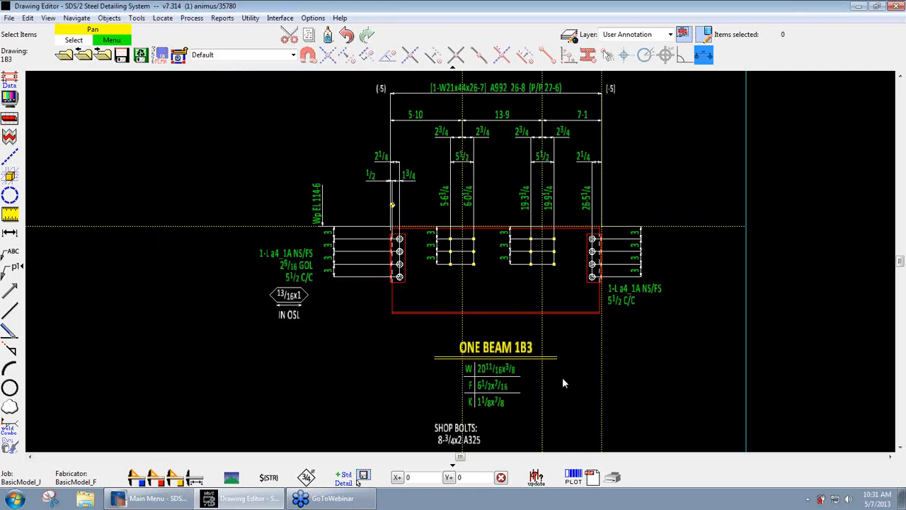
- Return the ONE BEAM 1B3 title label to the Regular font style
{"action": "double_click", "coordinate": [503, 349]}
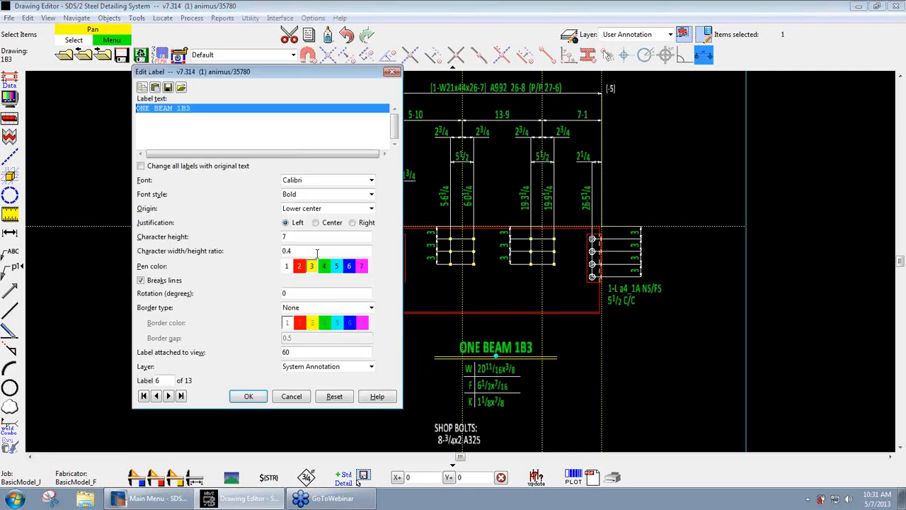
{"action": "left_click", "coordinate": [307, 195]}
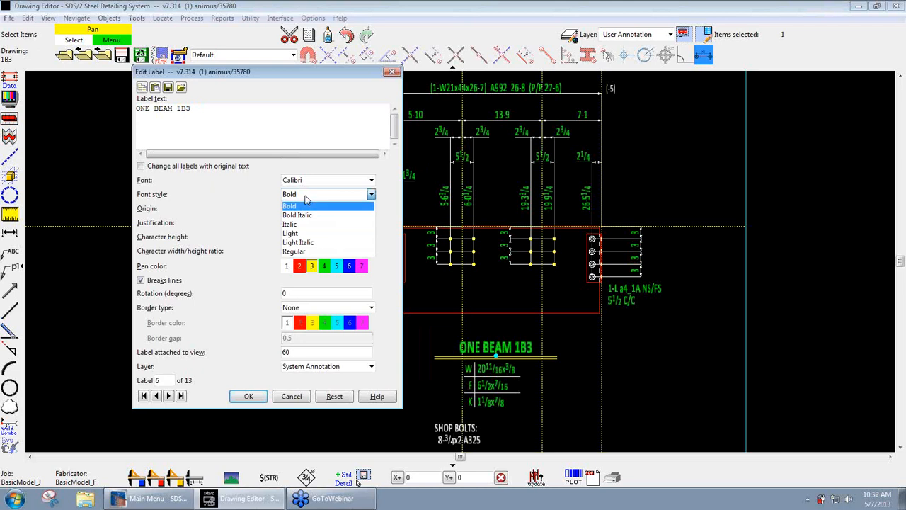
{"action": "left_click", "coordinate": [297, 251]}
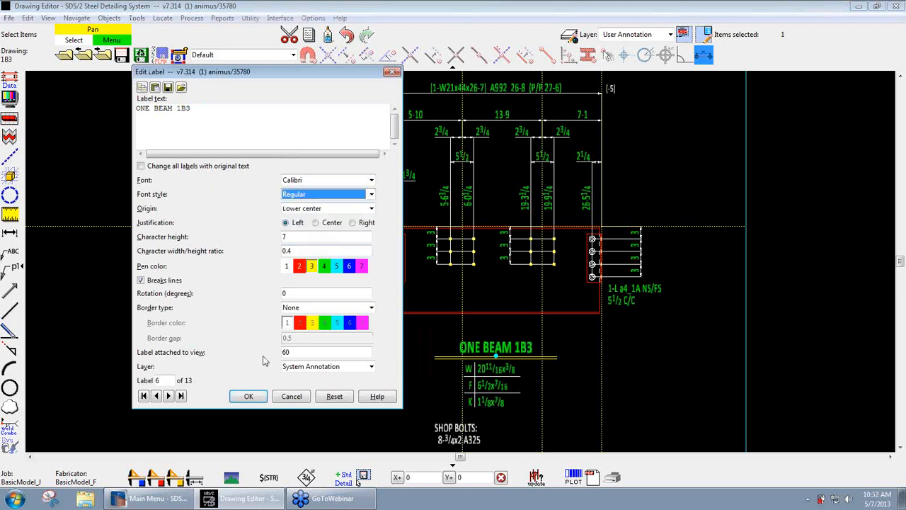
{"action": "left_click", "coordinate": [249, 397]}
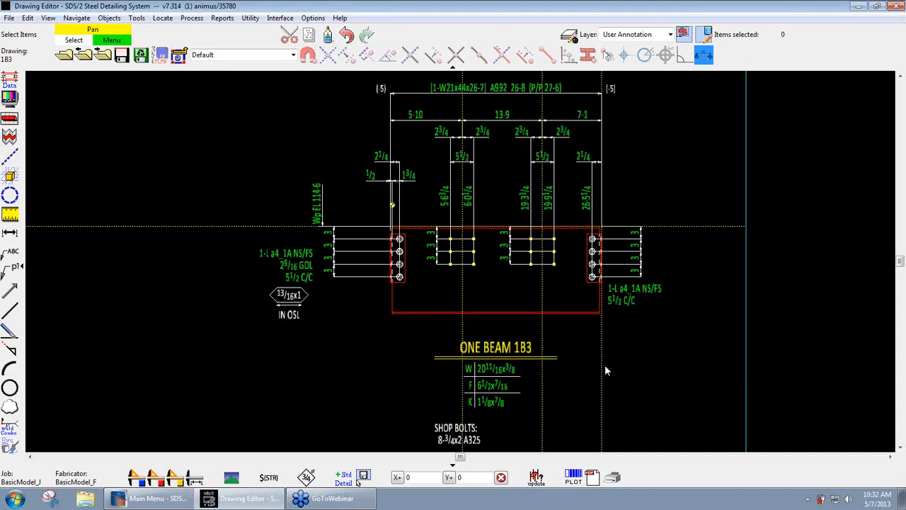
- Open the font settings in the fabricator's Drawing Cosmetics and examine which fonts are offered for labels
{"action": "left_click", "coordinate": [312, 18]}
{"action": "mouse_move", "coordinate": [317, 52]}
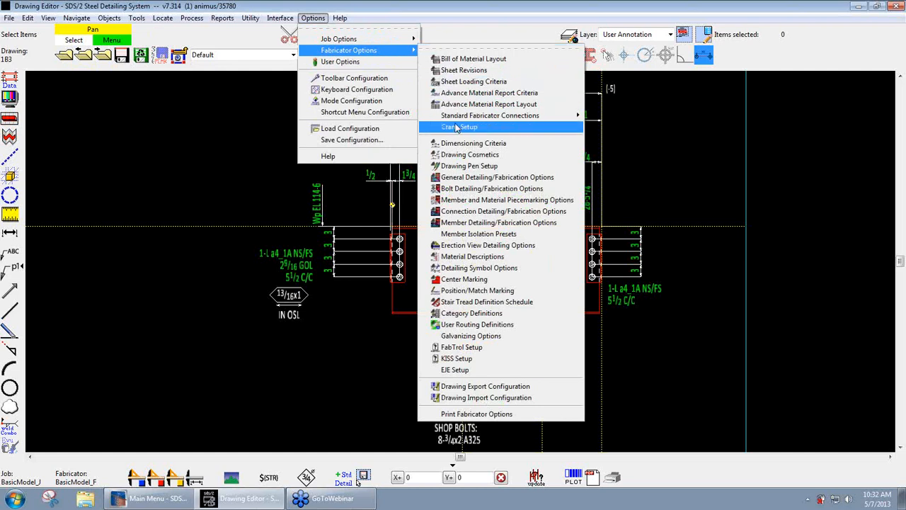
{"action": "left_click", "coordinate": [474, 155]}
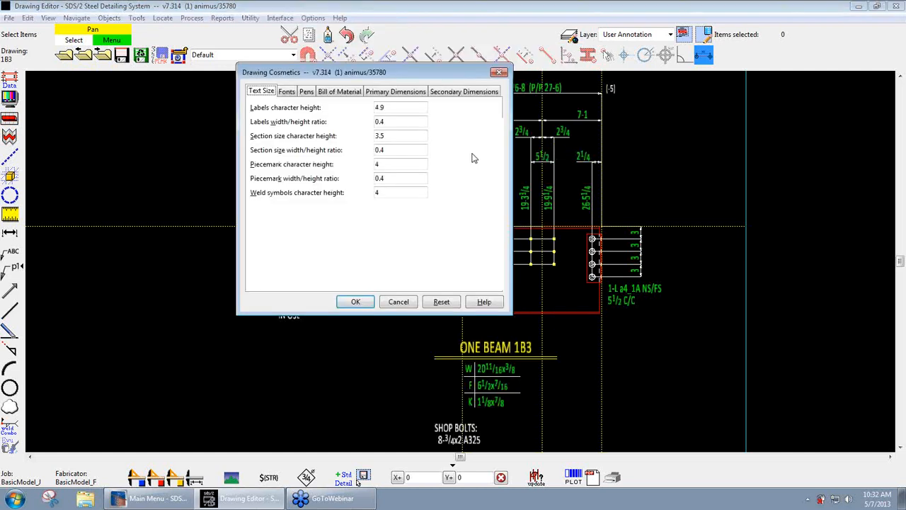
{"action": "left_click", "coordinate": [286, 93]}
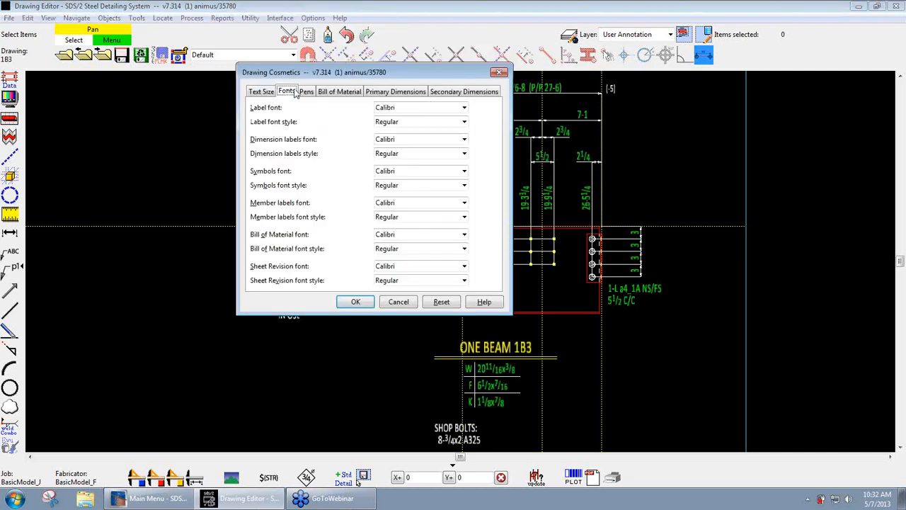
{"action": "left_click", "coordinate": [418, 108]}
{"action": "left_click", "coordinate": [418, 111]}
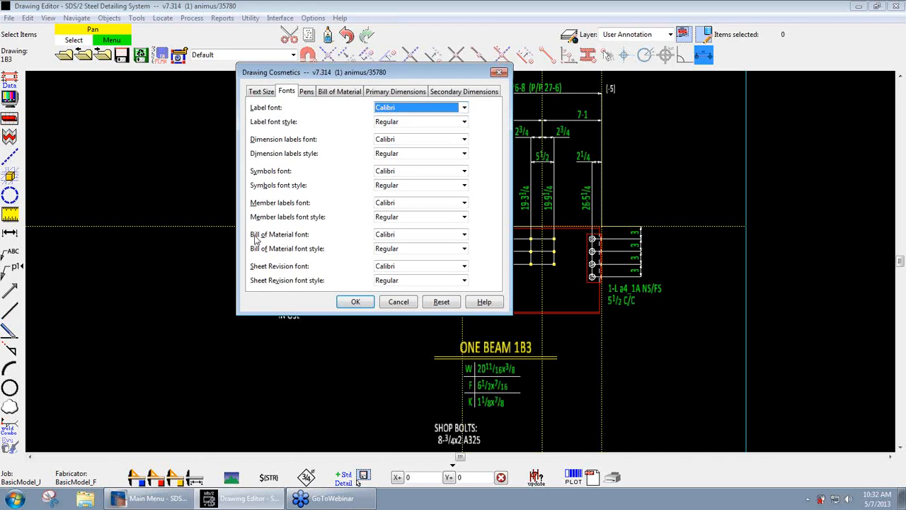
{"action": "left_click", "coordinate": [422, 109]}
{"action": "left_click", "coordinate": [419, 107]}
- Examine the label font style choices and the label font list, and close the Drawing Cosmetics settings
{"action": "left_click", "coordinate": [425, 122]}
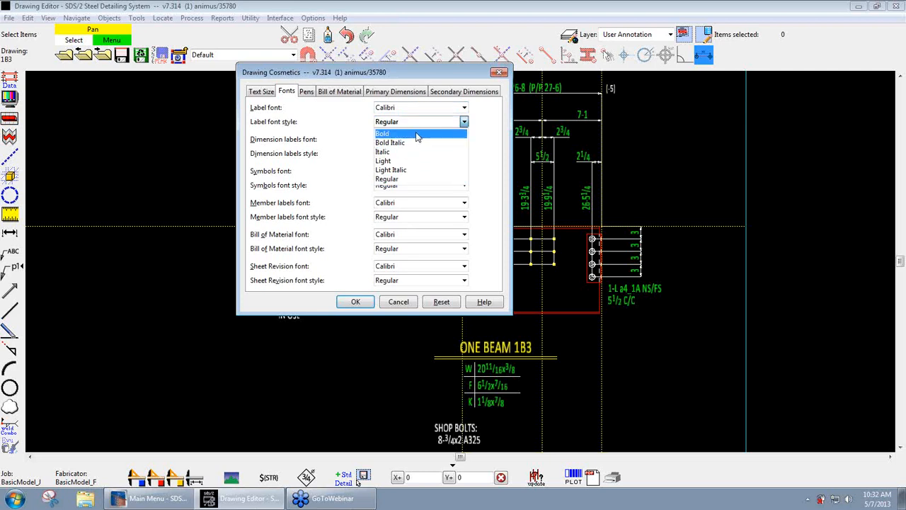
{"action": "left_click", "coordinate": [434, 125]}
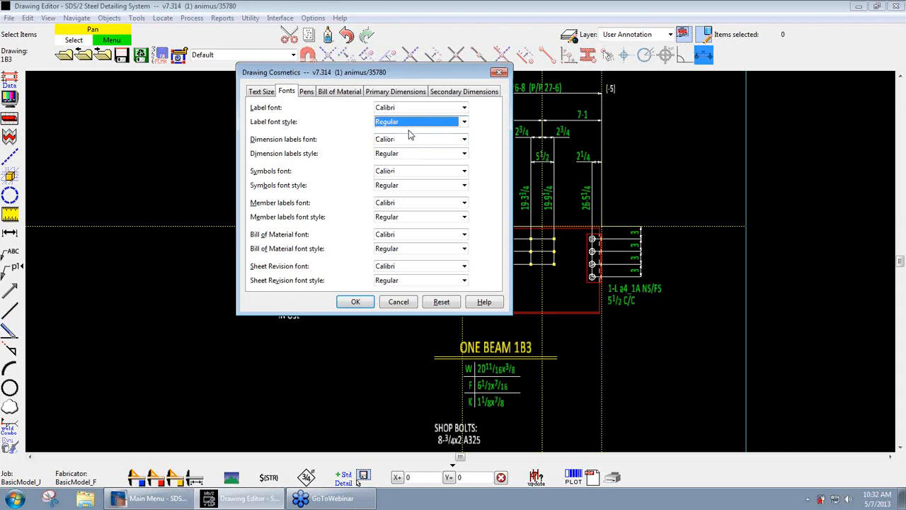
{"action": "left_click", "coordinate": [463, 121]}
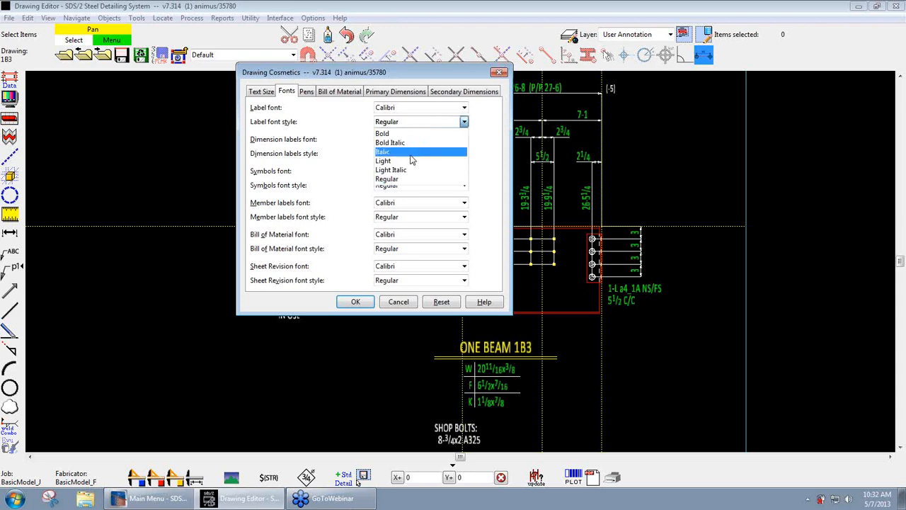
{"action": "left_click", "coordinate": [412, 108]}
{"action": "left_click", "coordinate": [412, 107]}
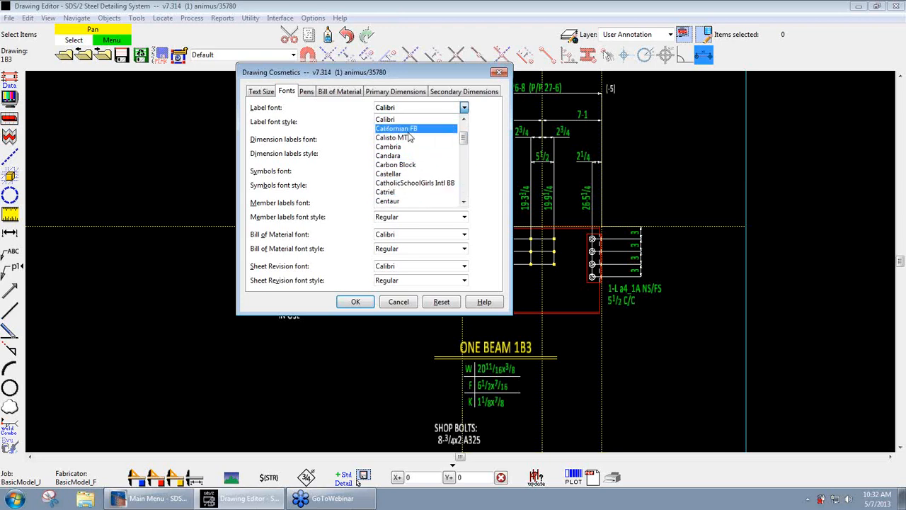
{"action": "left_click", "coordinate": [409, 108]}
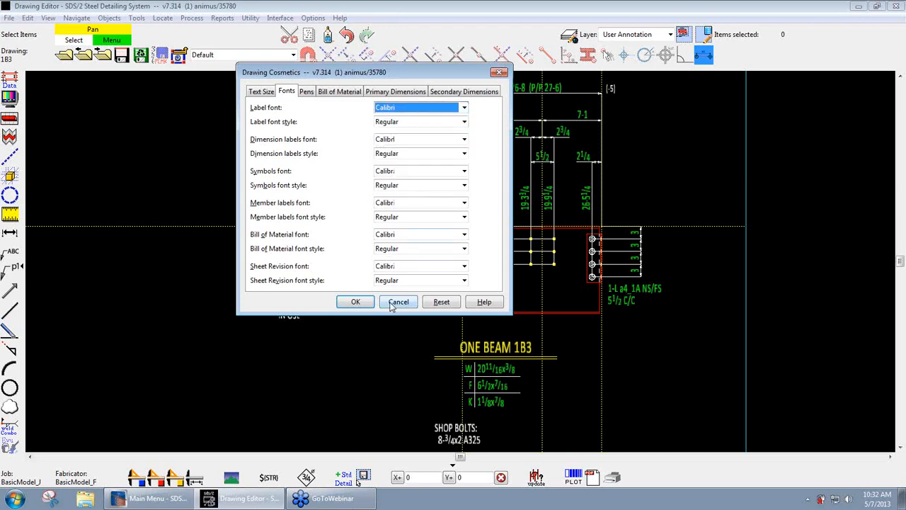
{"action": "left_click", "coordinate": [356, 302]}
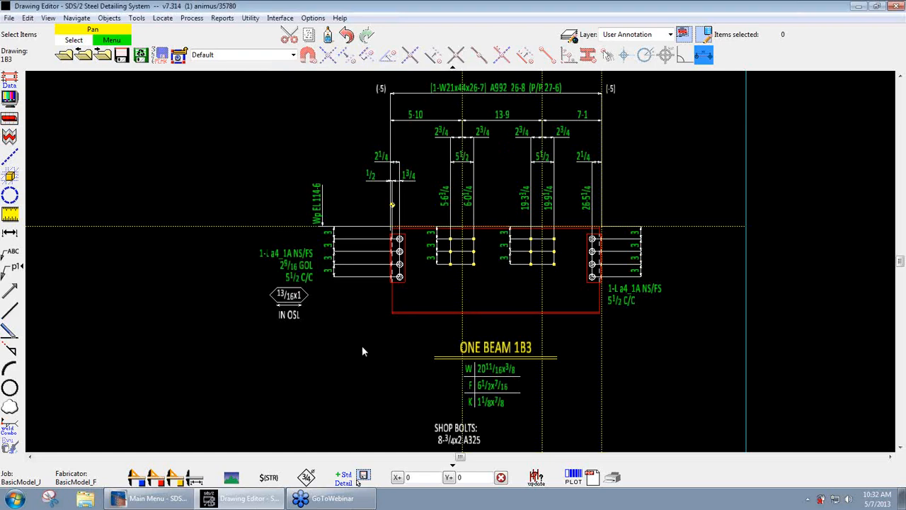
- Browse the fonts installed in Windows through the Control Panel's Fonts folder, and close it
{"action": "left_click", "coordinate": [14, 498]}
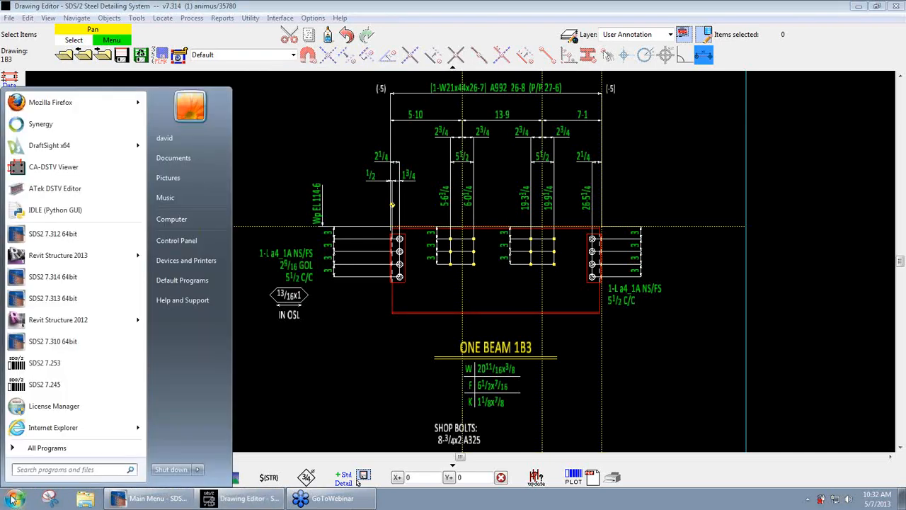
{"action": "left_click", "coordinate": [176, 241]}
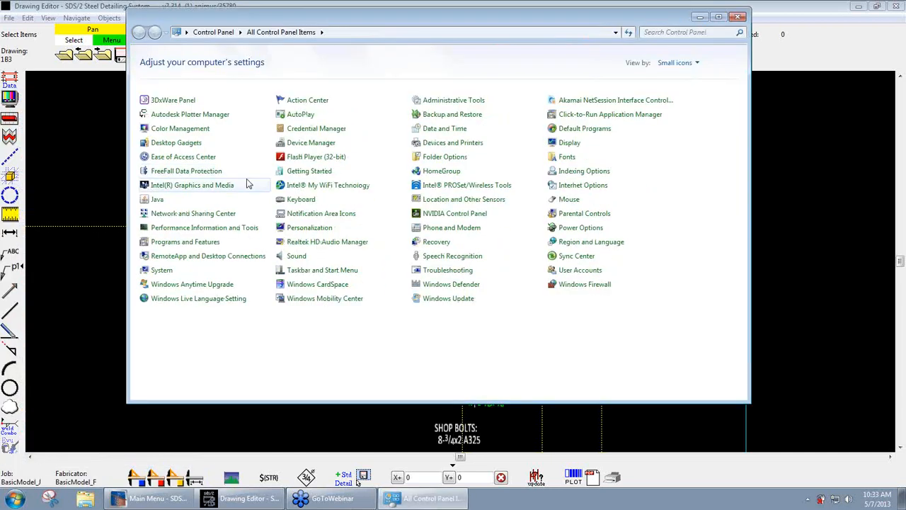
{"action": "left_click", "coordinate": [570, 159]}
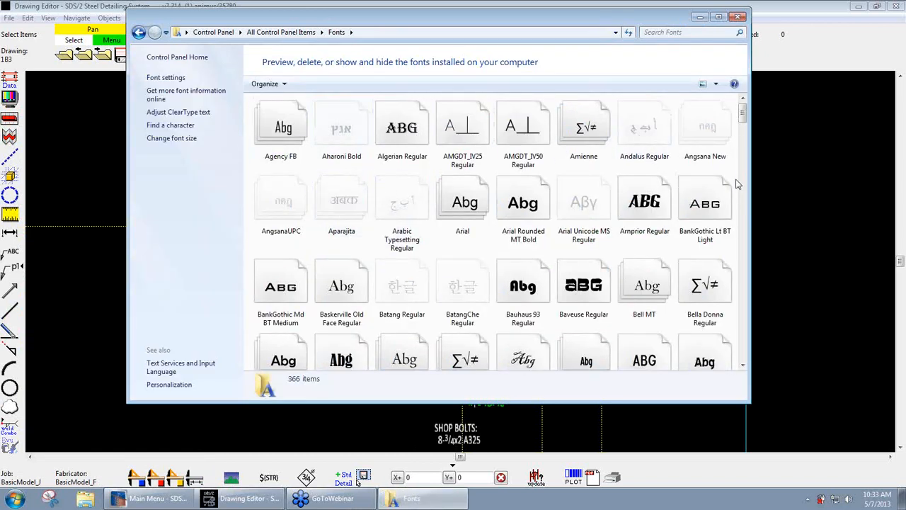
{"action": "left_click_drag", "start_coordinate": [742, 118], "coordinate": [741, 216]}
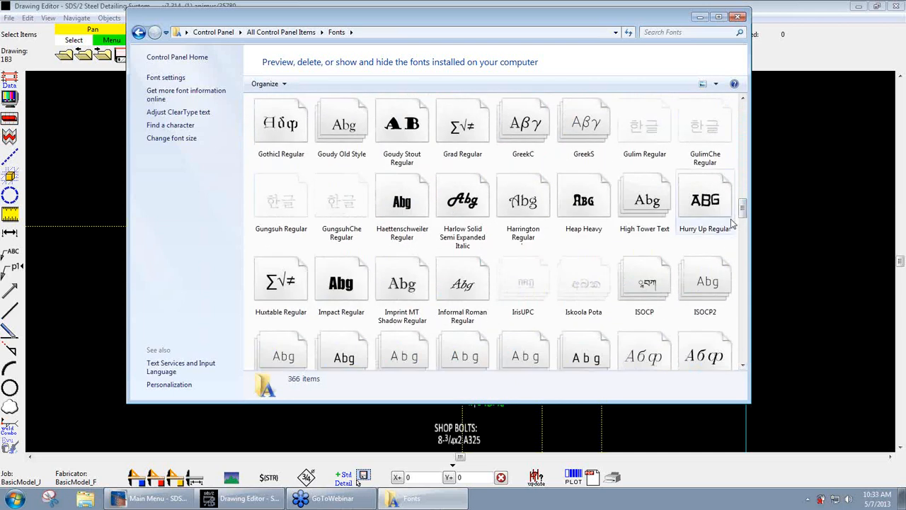
{"action": "left_click_drag", "start_coordinate": [742, 205], "coordinate": [743, 225]}
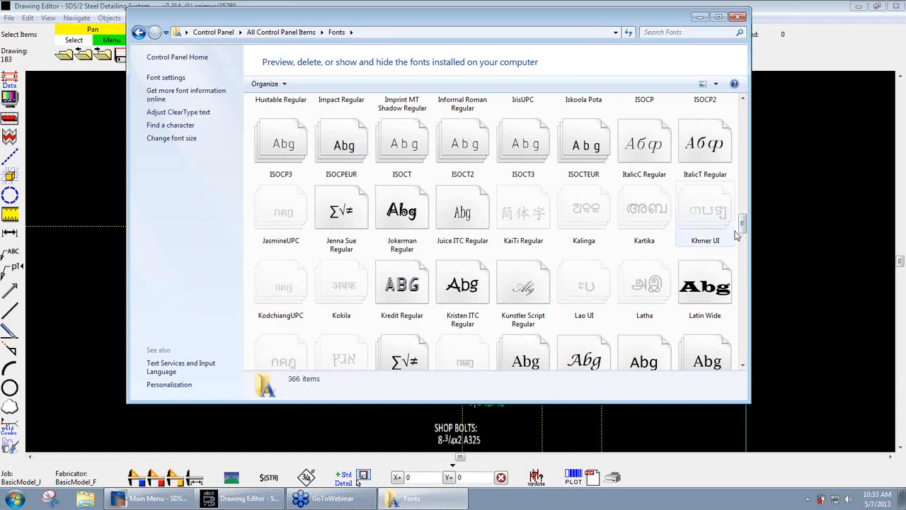
{"action": "left_click_drag", "start_coordinate": [741, 225], "coordinate": [742, 252]}
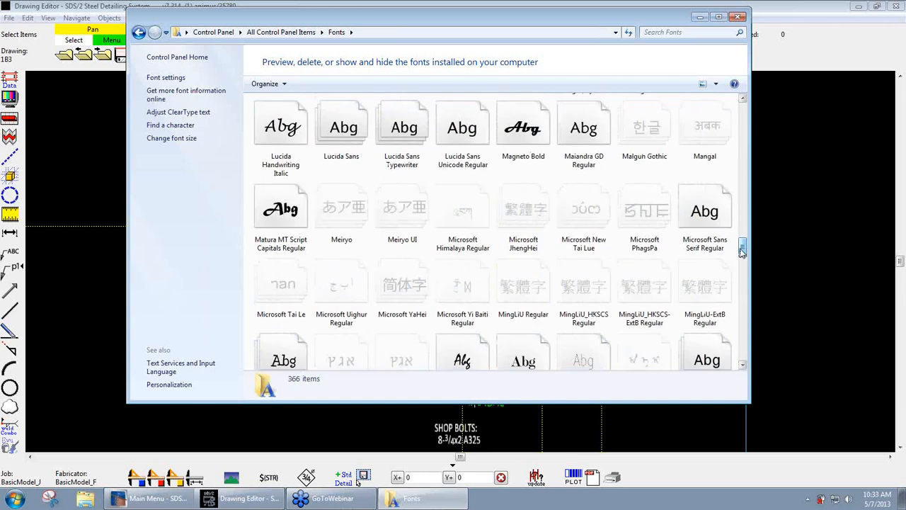
{"action": "left_click", "coordinate": [739, 17]}
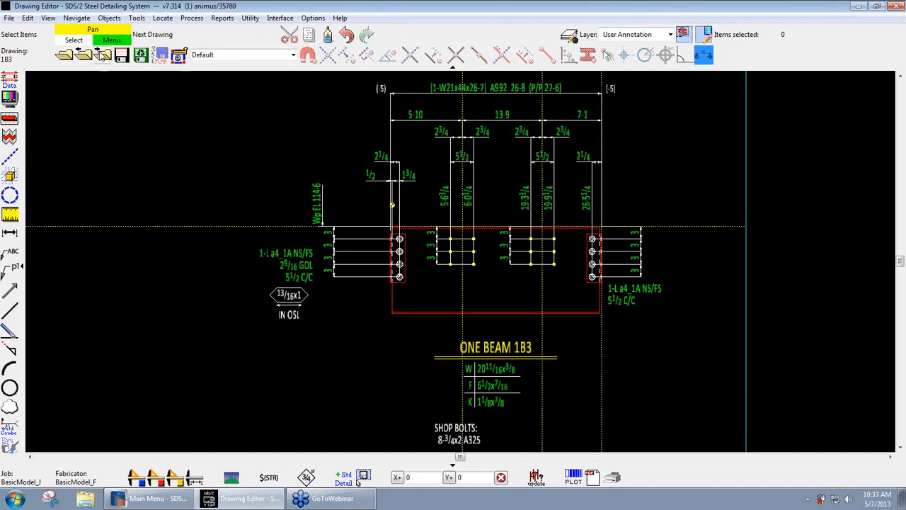
{"action": "left_click", "coordinate": [9, 18]}
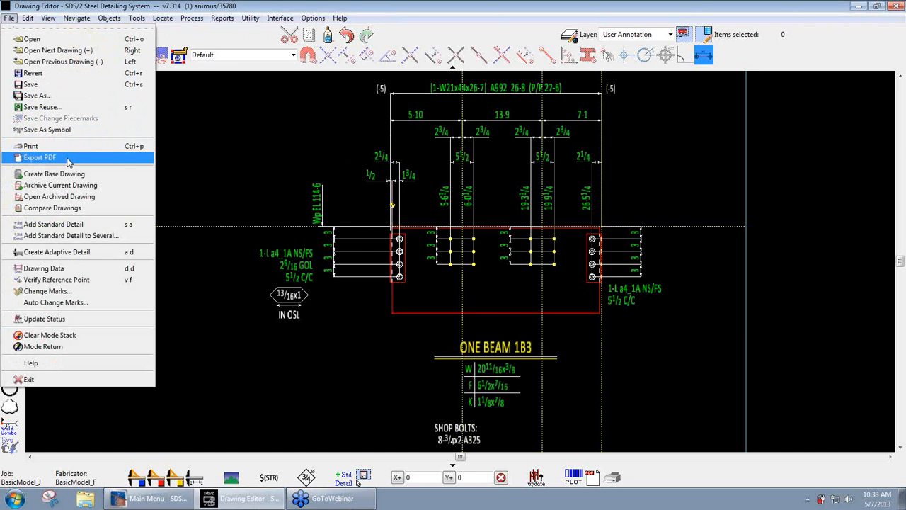
{"action": "left_click", "coordinate": [223, 155]}
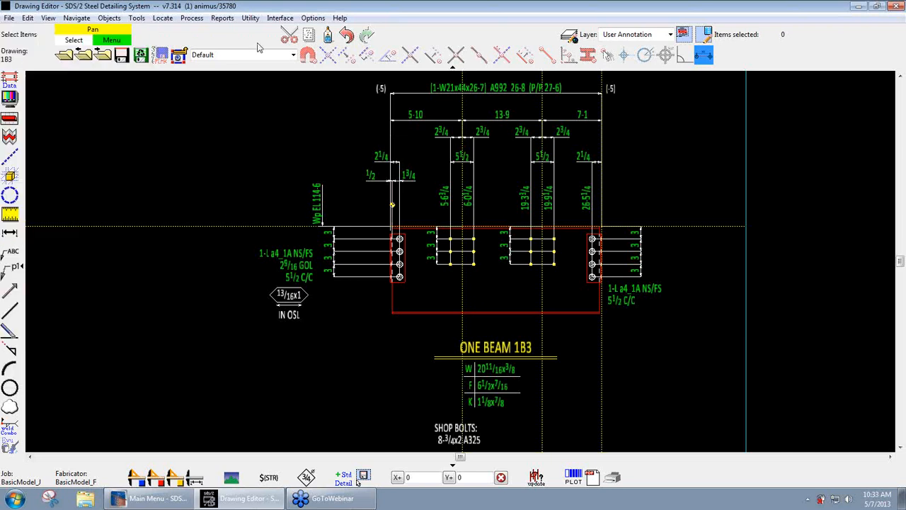
{"action": "left_click", "coordinate": [152, 498]}
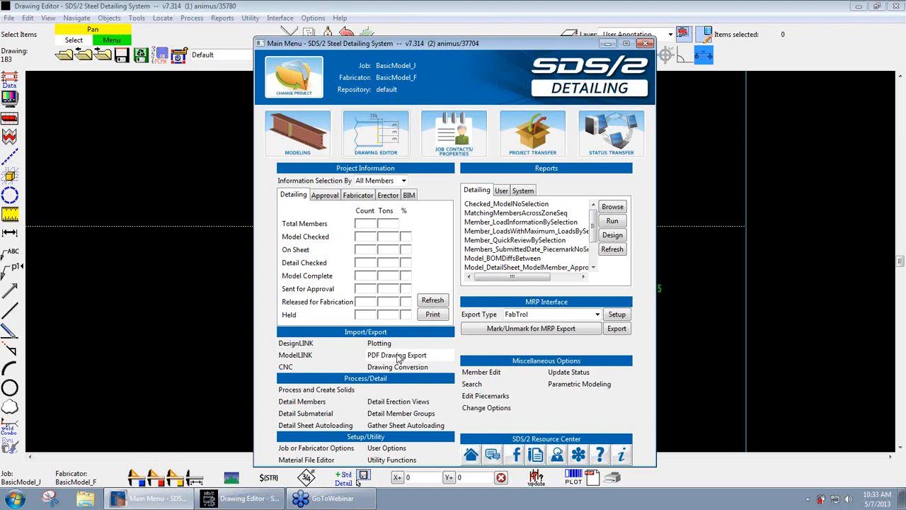
{"action": "left_click", "coordinate": [191, 320]}
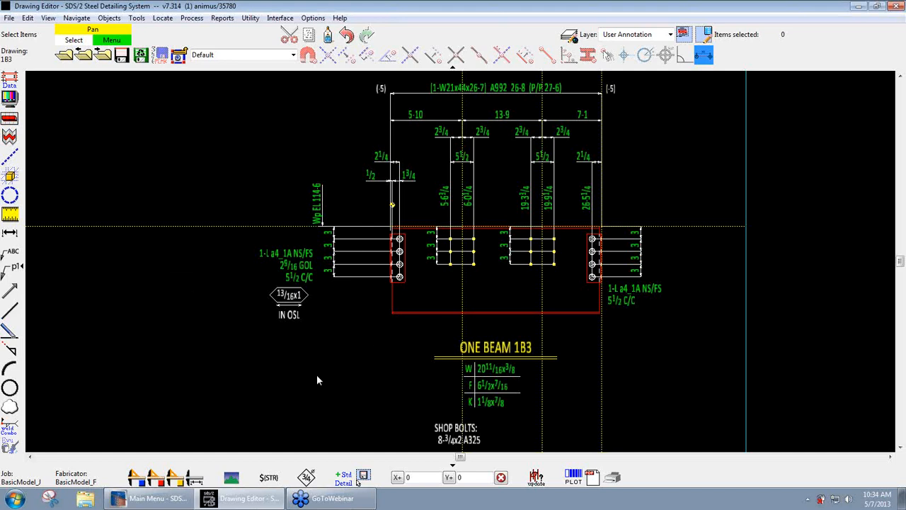
- Unshorten the beam 1B3 drawing and bring the beam's right-end connection into close view
{"action": "left_click", "coordinate": [11, 119]}
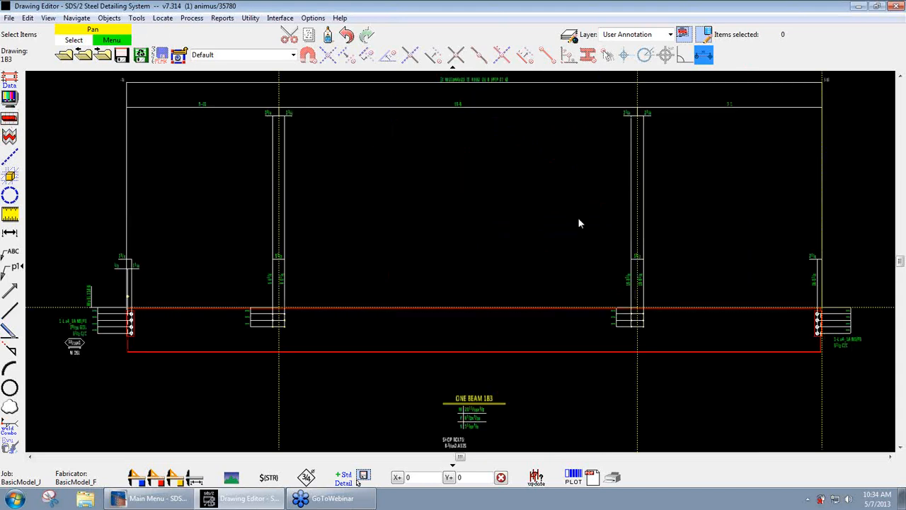
{"action": "left_click", "coordinate": [730, 278]}
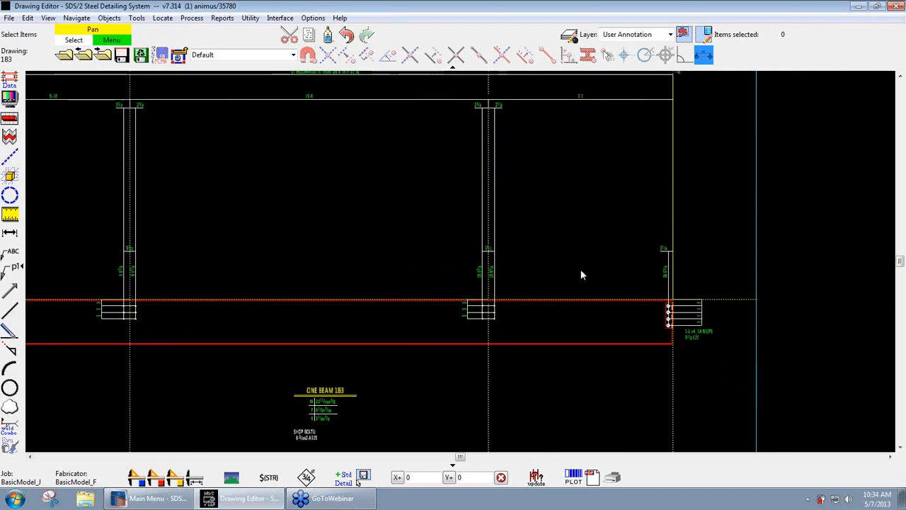
{"action": "scroll", "coordinate": [725, 350], "scroll_direction": "up", "scroll_amount": 5}
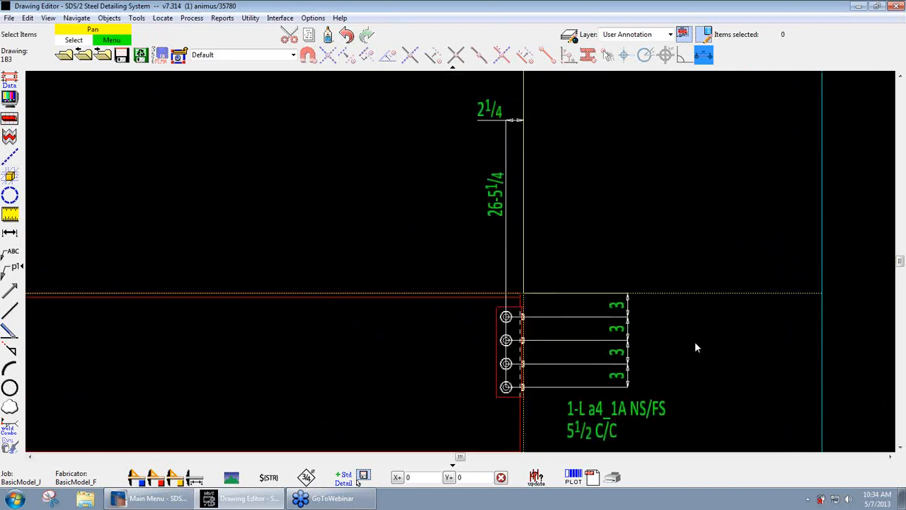
{"action": "scroll", "coordinate": [695, 346], "scroll_direction": "down", "scroll_amount": 3}
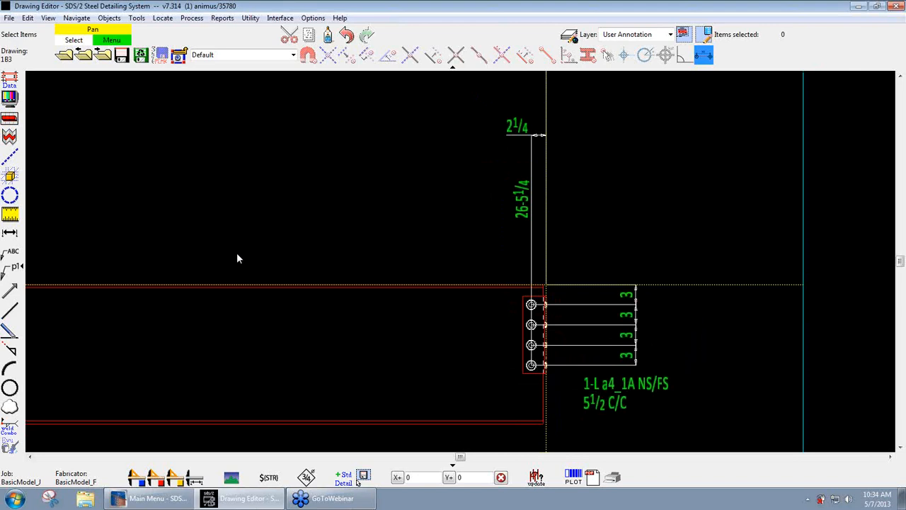
- Draw an L-shaped six-point cloud around the beam's right-end connection, enclosing its 2 1/4 and 26-5 1/4 dimensions, the 3 spacings and the angle note
{"action": "left_click", "coordinate": [10, 408]}
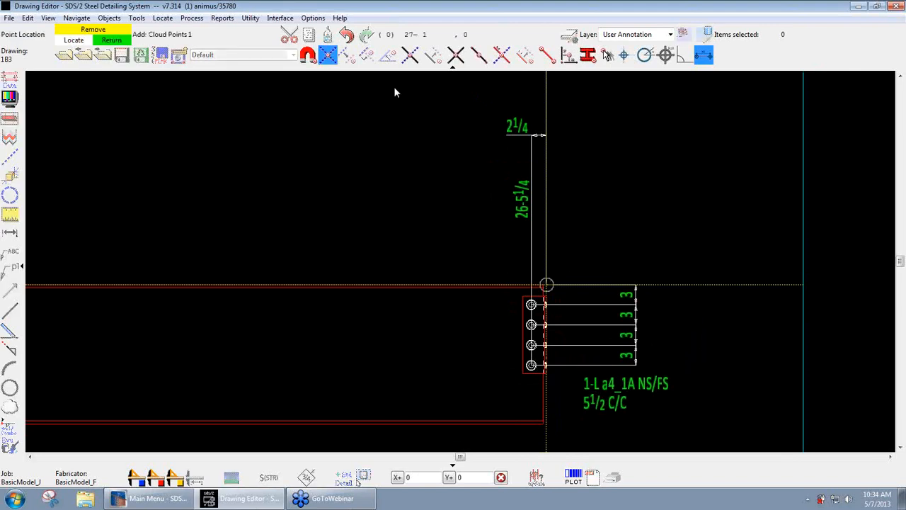
{"action": "left_click", "coordinate": [482, 107]}
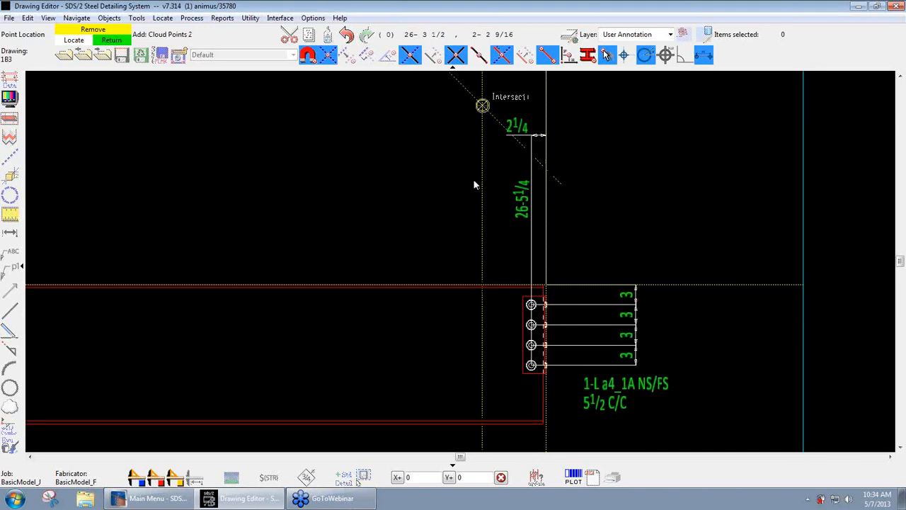
{"action": "left_click", "coordinate": [606, 56]}
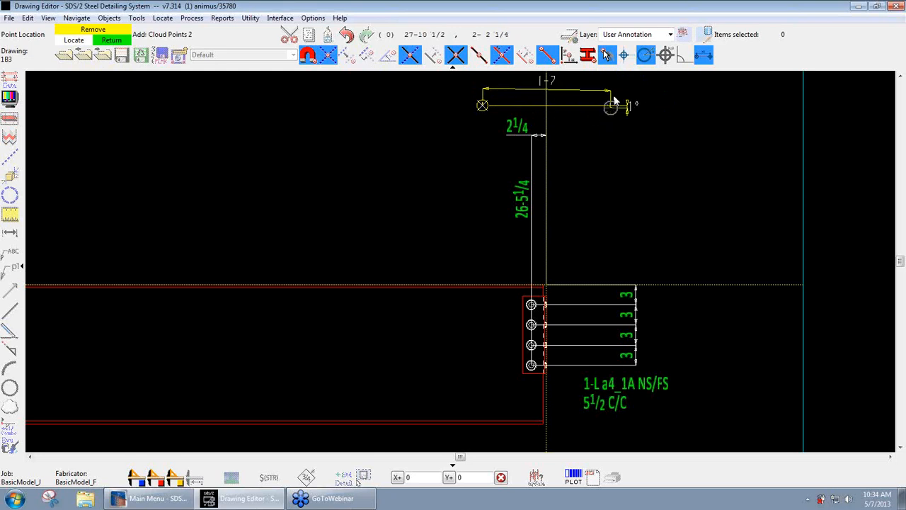
{"action": "left_click", "coordinate": [625, 56]}
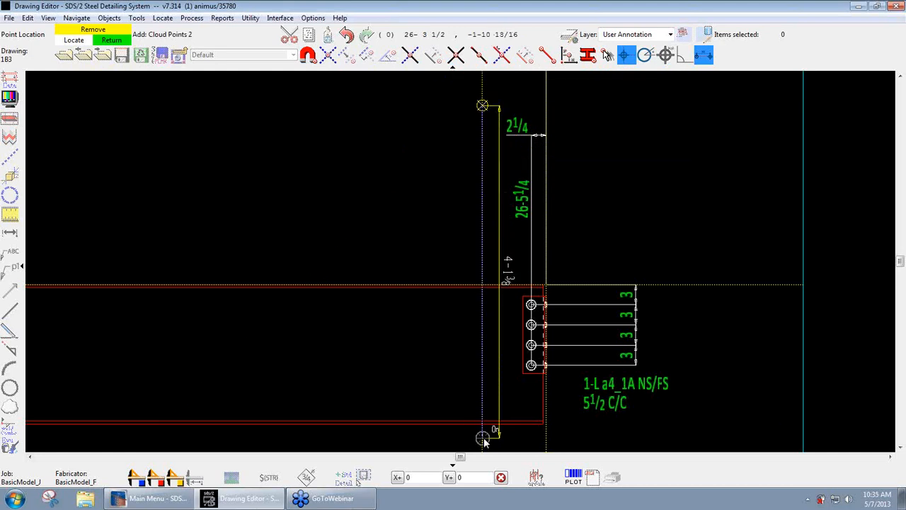
{"action": "left_click", "coordinate": [484, 414]}
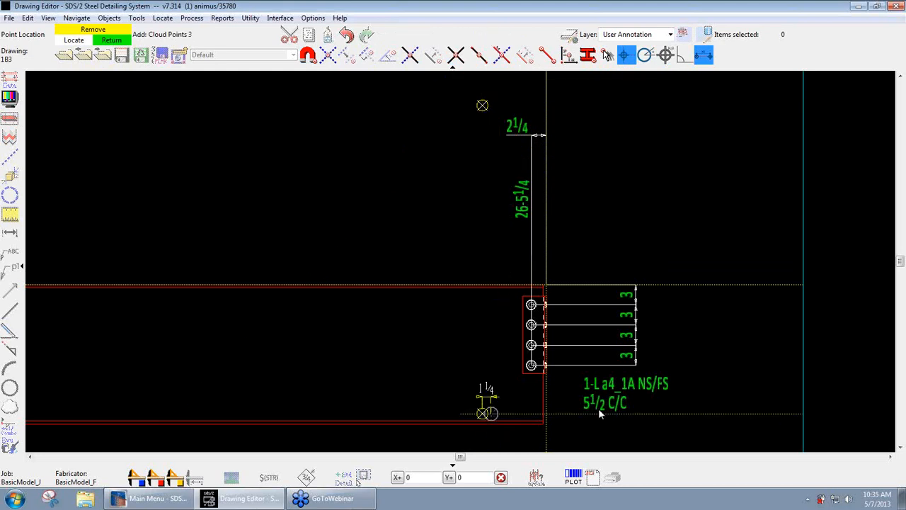
{"action": "left_click", "coordinate": [686, 413]}
{"action": "left_click", "coordinate": [686, 256]}
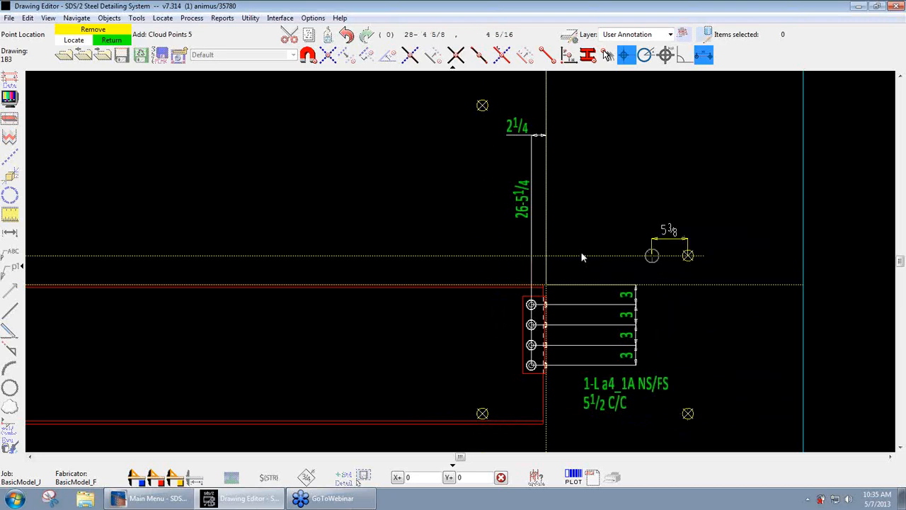
{"action": "left_click", "coordinate": [562, 255]}
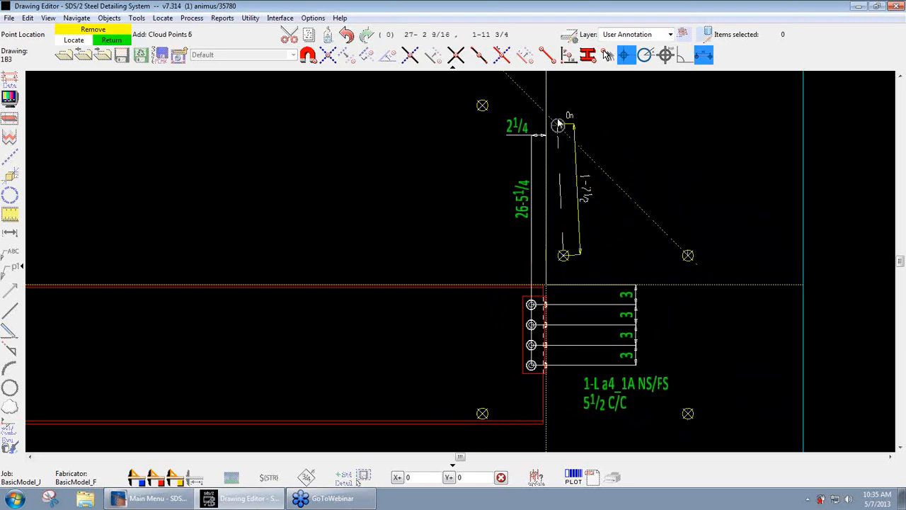
{"action": "left_click", "coordinate": [330, 56]}
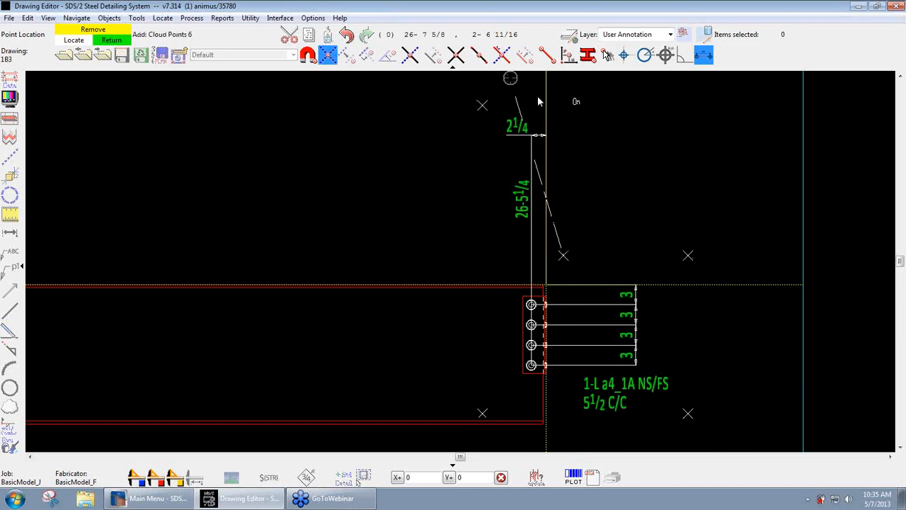
{"action": "left_click", "coordinate": [564, 106]}
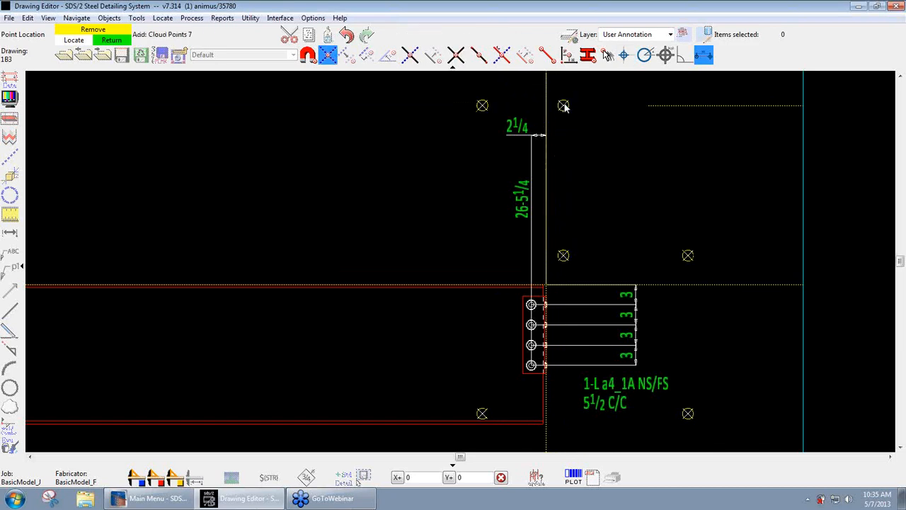
{"action": "right_click", "coordinate": [564, 105]}
{"action": "right_click", "coordinate": [703, 197]}
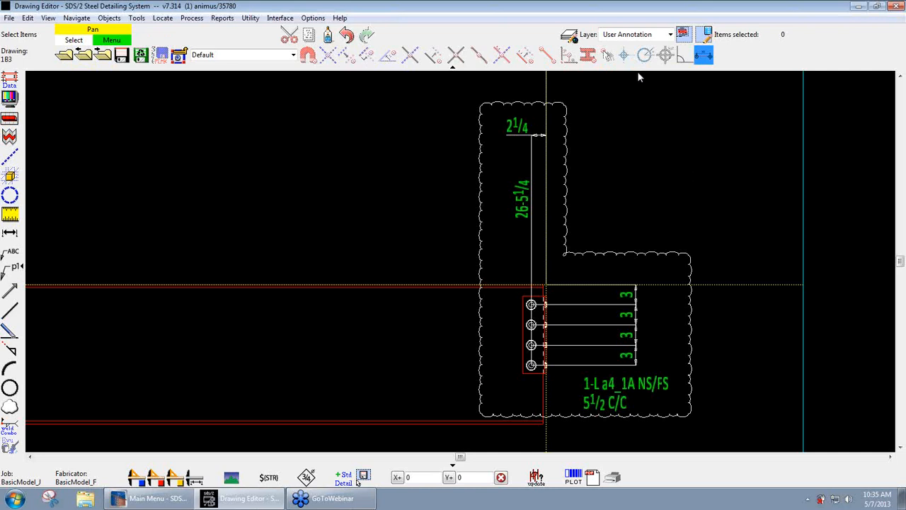
- Add a rectangular cloud around the left interior hole group and its 3 spacings, picking the upper-left and lower-right corners
{"action": "scroll", "coordinate": [757, 281], "scroll_direction": "down", "scroll_amount": 4}
{"action": "mouse_move", "coordinate": [489, 224]}
{"action": "middle_mouse_down"}
{"action": "mouse_move", "coordinate": [713, 230]}
{"action": "mouse_move", "coordinate": [658, 225]}
{"action": "middle_mouse_up"}
{"action": "scroll", "coordinate": [713, 229], "scroll_direction": "down", "scroll_amount": 1}
{"action": "scroll", "coordinate": [713, 228], "scroll_direction": "down", "scroll_amount": 1}
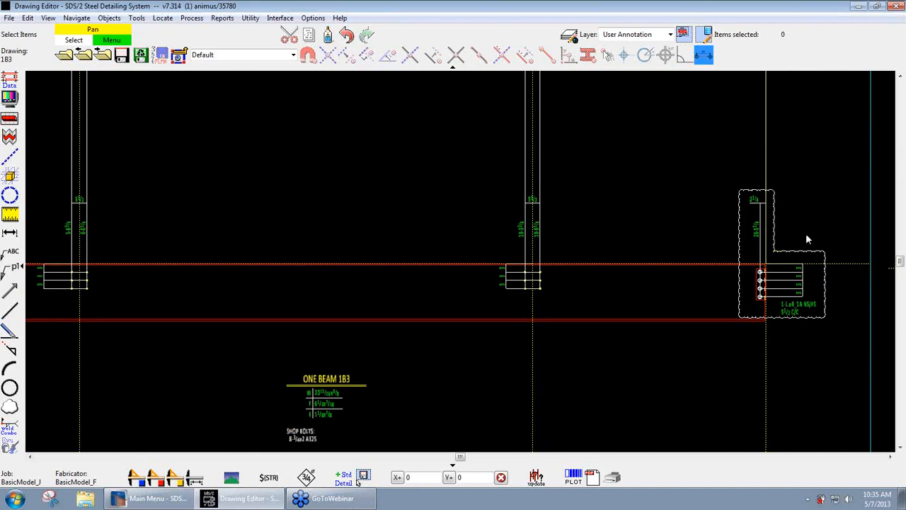
{"action": "middle_click_drag", "start_coordinate": [578, 207], "coordinate": [657, 213]}
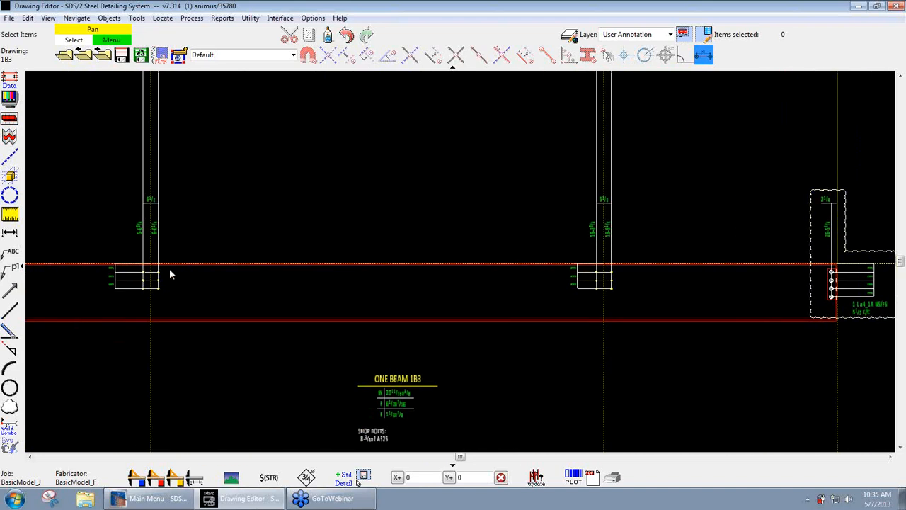
{"action": "scroll", "coordinate": [76, 305], "scroll_direction": "up", "scroll_amount": 4}
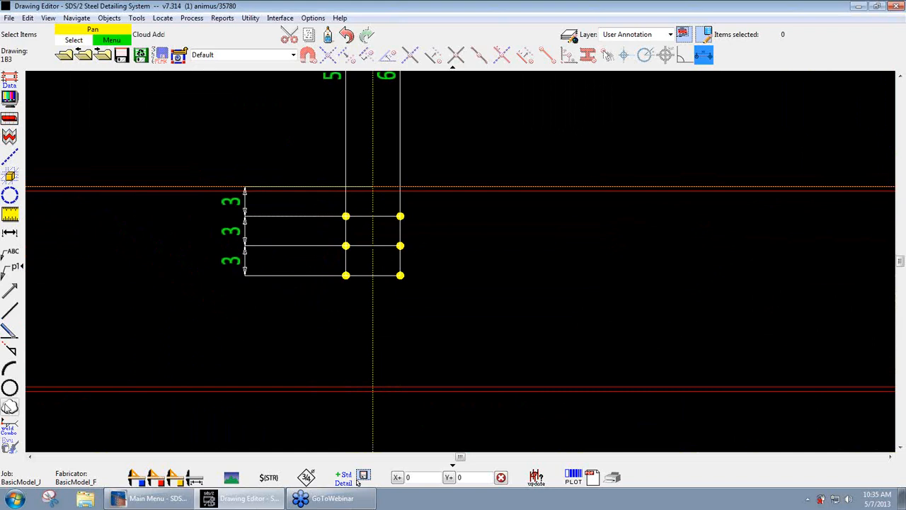
{"action": "left_click", "coordinate": [10, 406]}
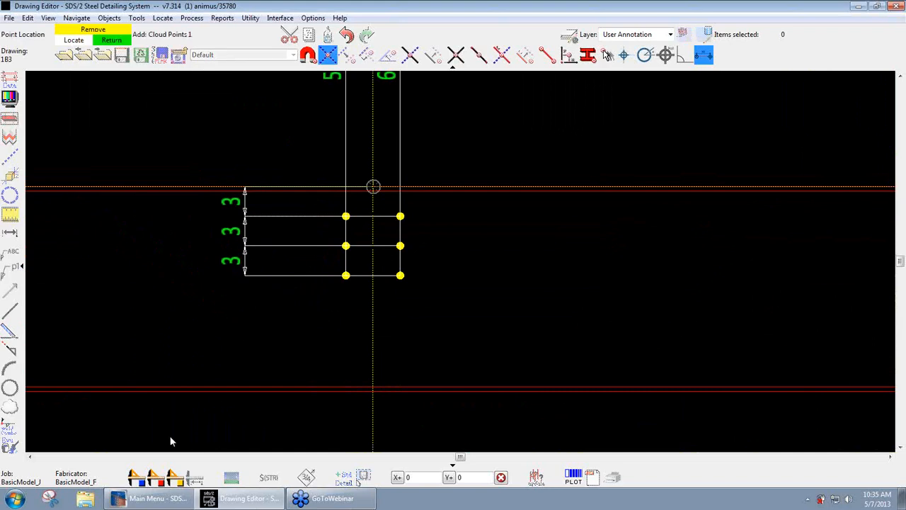
{"action": "left_click", "coordinate": [208, 165]}
{"action": "left_click", "coordinate": [434, 307]}
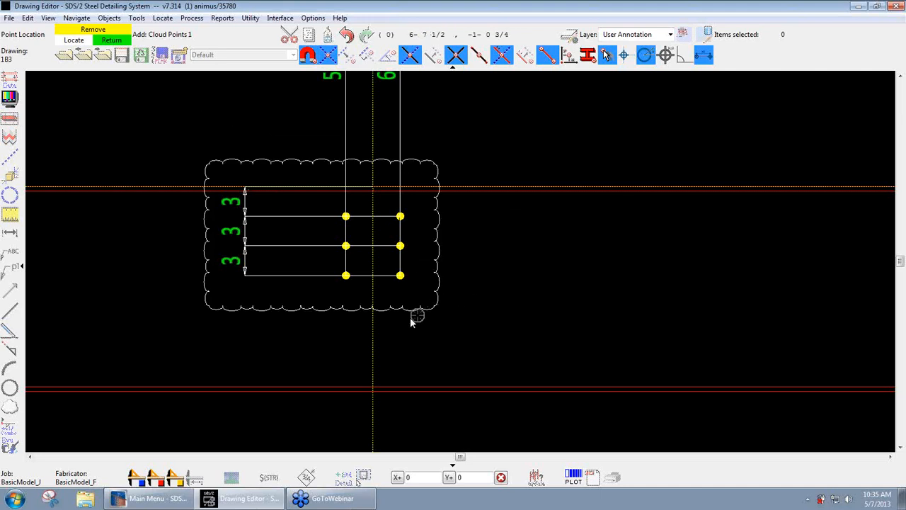
- Add a rectangular cloud around the right interior hole group, picking its lower-right corner first and its upper-left corner second
{"action": "scroll", "coordinate": [42, 283], "scroll_direction": "down", "scroll_amount": 3}
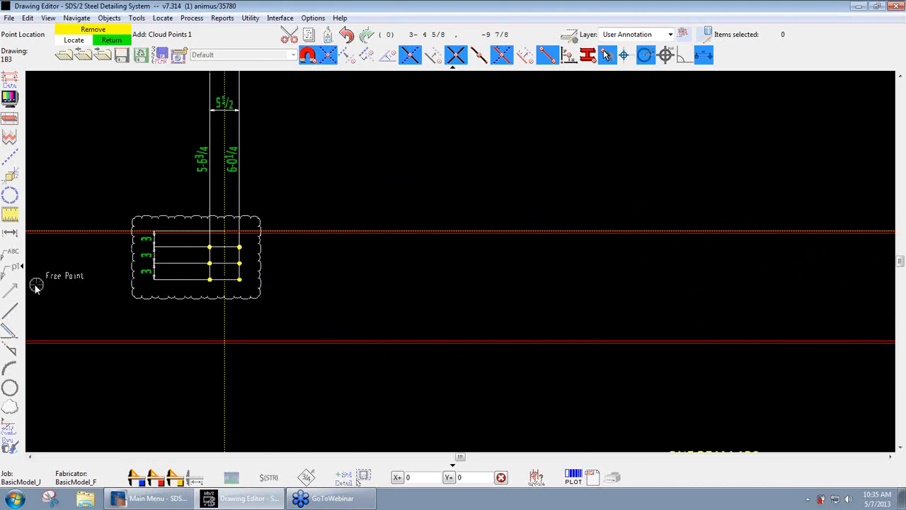
{"action": "scroll", "coordinate": [44, 283], "scroll_direction": "down", "scroll_amount": 2}
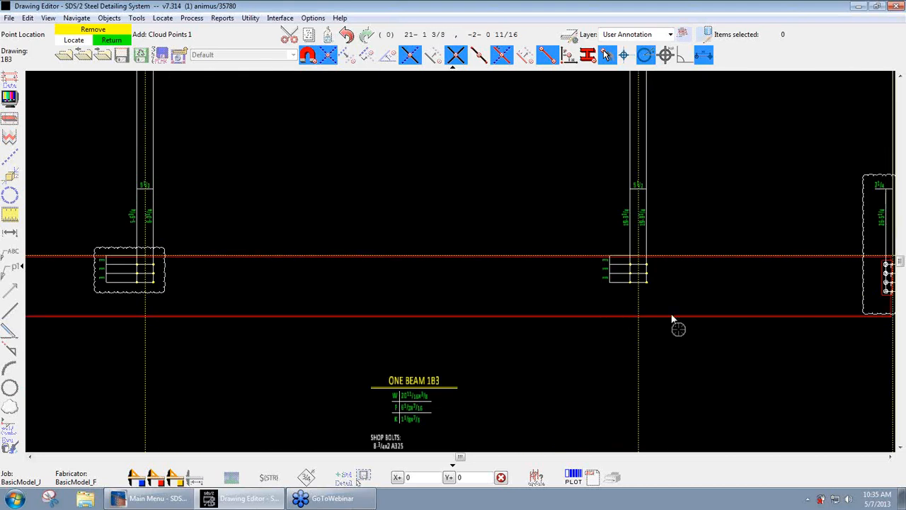
{"action": "scroll", "coordinate": [676, 286], "scroll_direction": "up", "scroll_amount": 1}
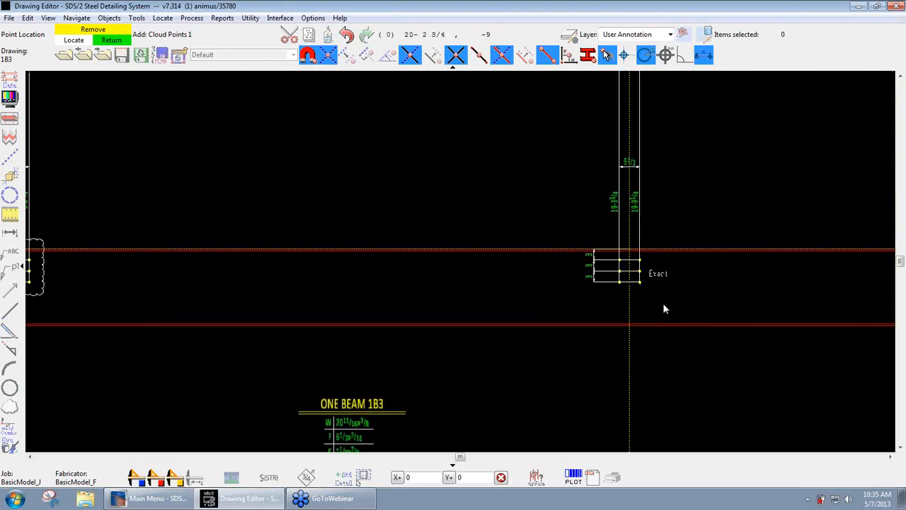
{"action": "scroll", "coordinate": [658, 301], "scroll_direction": "up", "scroll_amount": 1}
{"action": "left_click", "coordinate": [659, 288]}
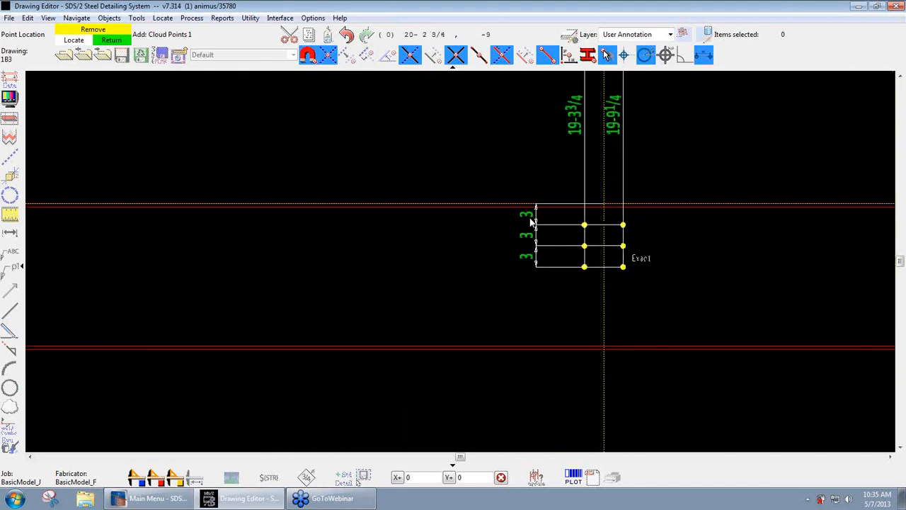
{"action": "left_click", "coordinate": [503, 181]}
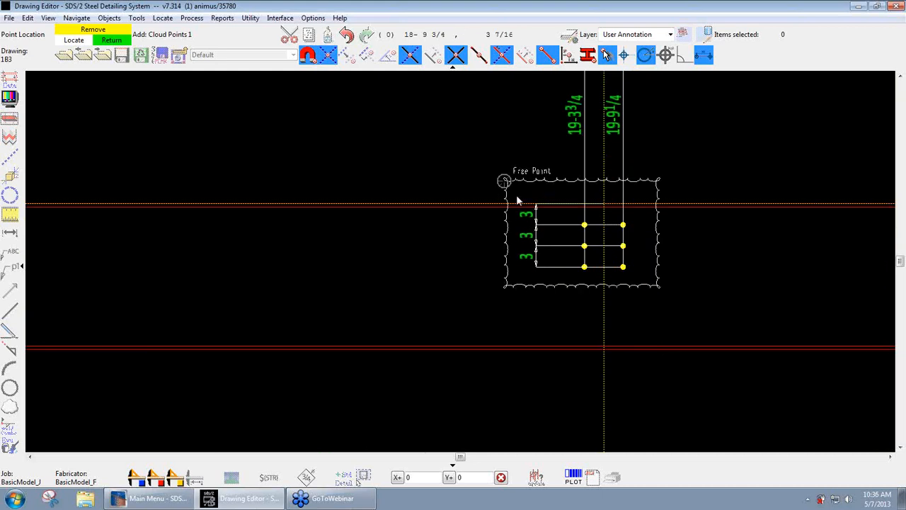
{"action": "right_click", "coordinate": [588, 197]}
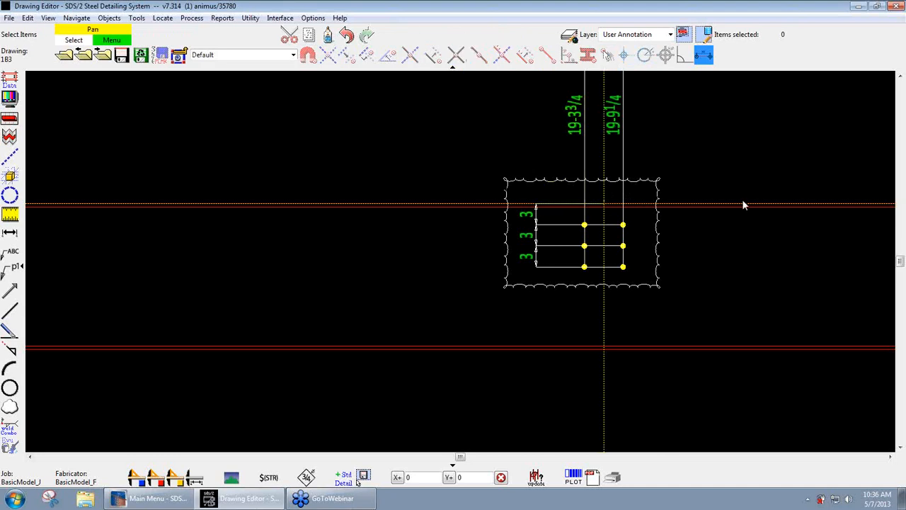
- Delete the inward-curved cloud around the right interior hole group
{"action": "scroll", "coordinate": [743, 204], "scroll_direction": "down", "scroll_amount": 5}
{"action": "middle_click_drag", "start_coordinate": [477, 215], "coordinate": [564, 227]}
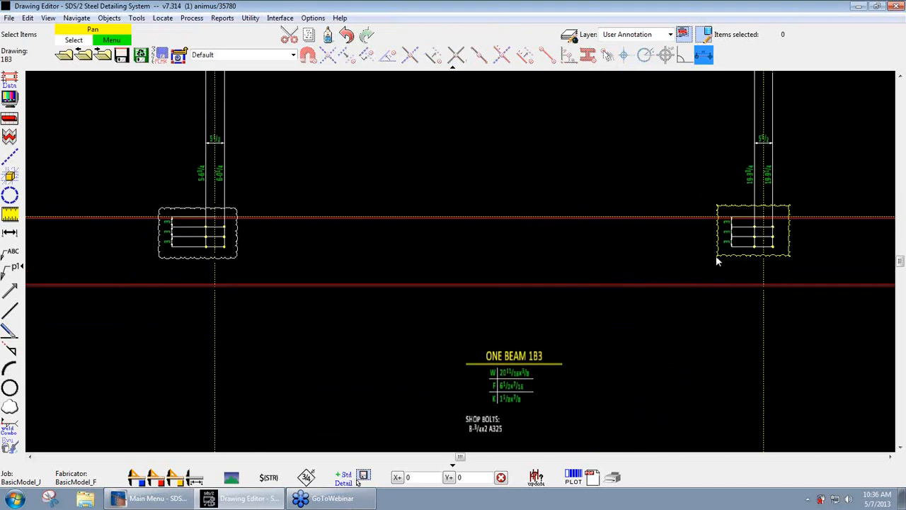
{"action": "left_click", "coordinate": [714, 256]}
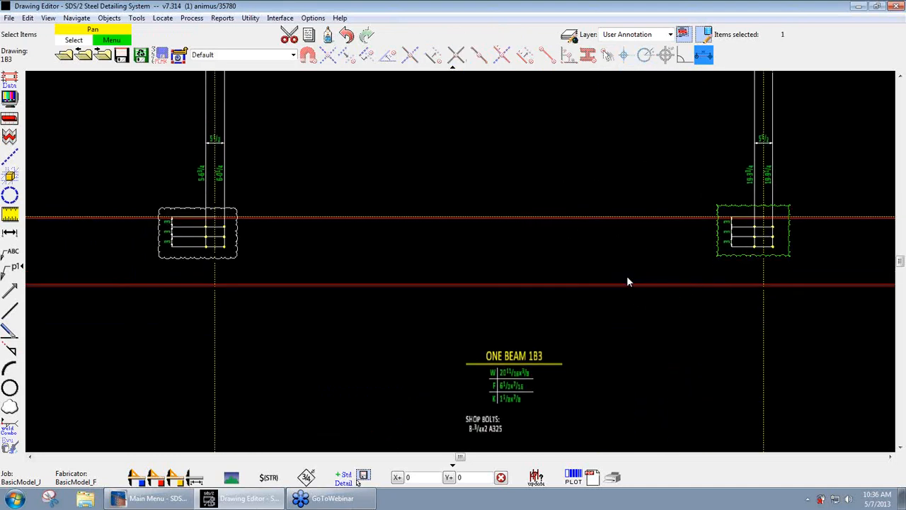
{"action": "key", "text": "Delete"}
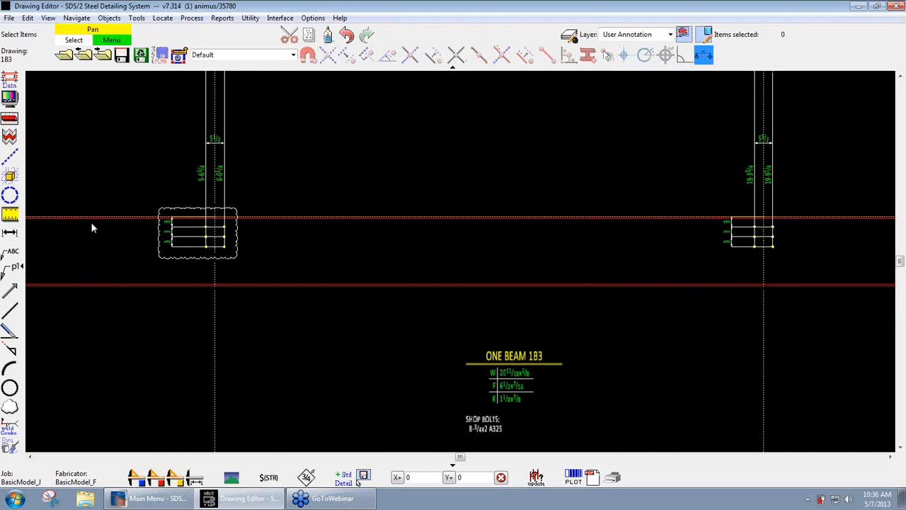
- Add a rectangular cloud around the right interior hole group, picking its upper-left corner first and its lower-right corner second
{"action": "left_click", "coordinate": [10, 405]}
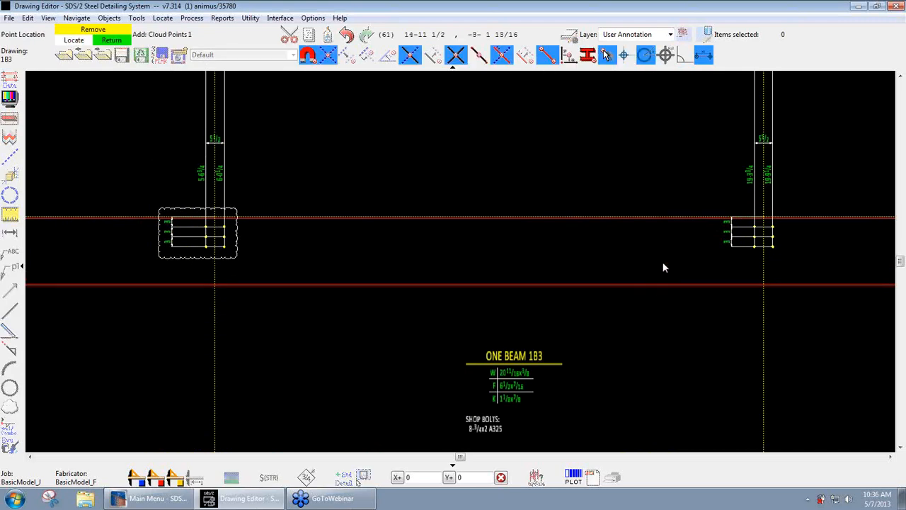
{"action": "left_click", "coordinate": [705, 203]}
{"action": "left_click", "coordinate": [800, 262]}
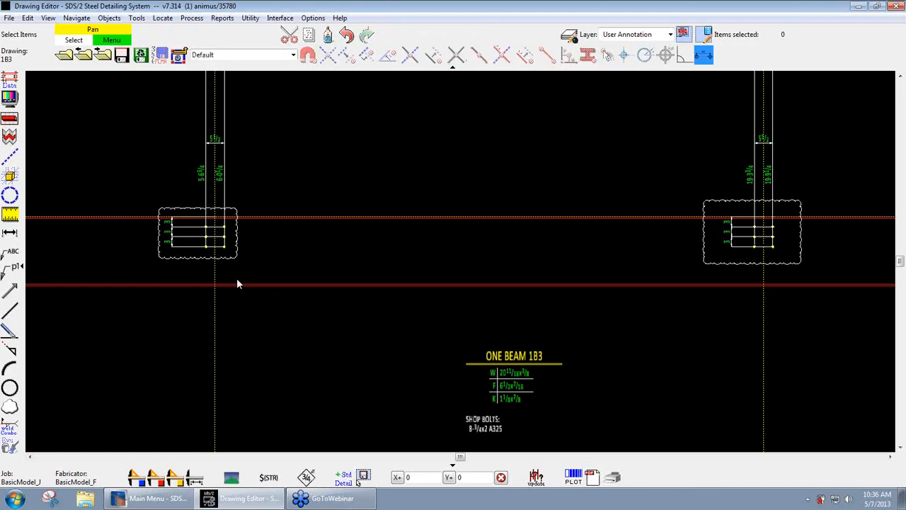
- Move the left hole group's cloud slightly down, and try stretching its lower-right corner outward before undoing that stretch
{"action": "scroll", "coordinate": [216, 261], "scroll_direction": "up", "scroll_amount": 3}
{"action": "left_click", "coordinate": [200, 263]}
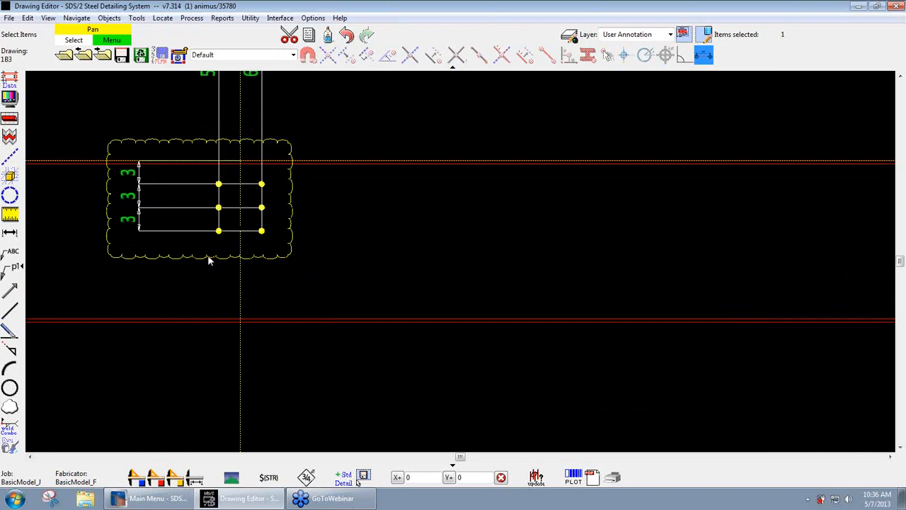
{"action": "mouse_move", "coordinate": [208, 256]}
{"action": "left_mouse_down"}
{"action": "mouse_move", "coordinate": [209, 279]}
{"action": "mouse_move", "coordinate": [208, 259]}
{"action": "left_mouse_up"}
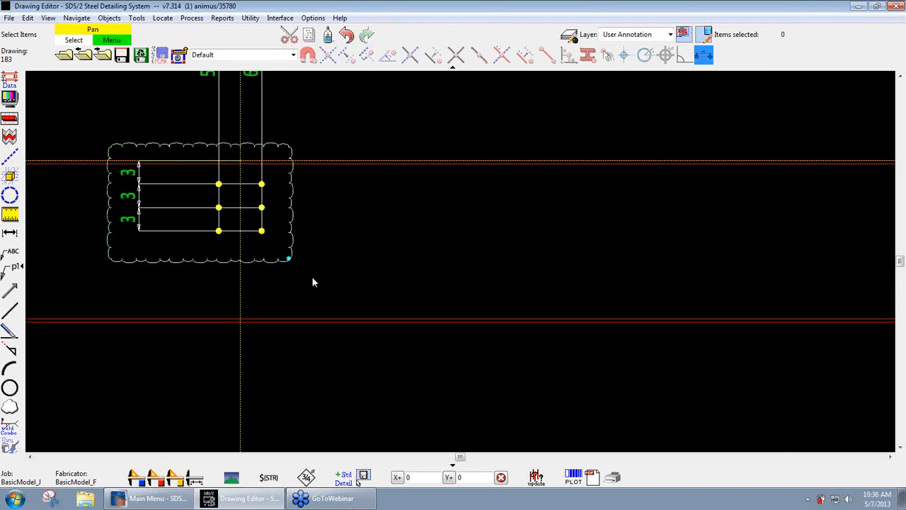
{"action": "left_click_drag", "start_coordinate": [288, 259], "coordinate": [330, 283]}
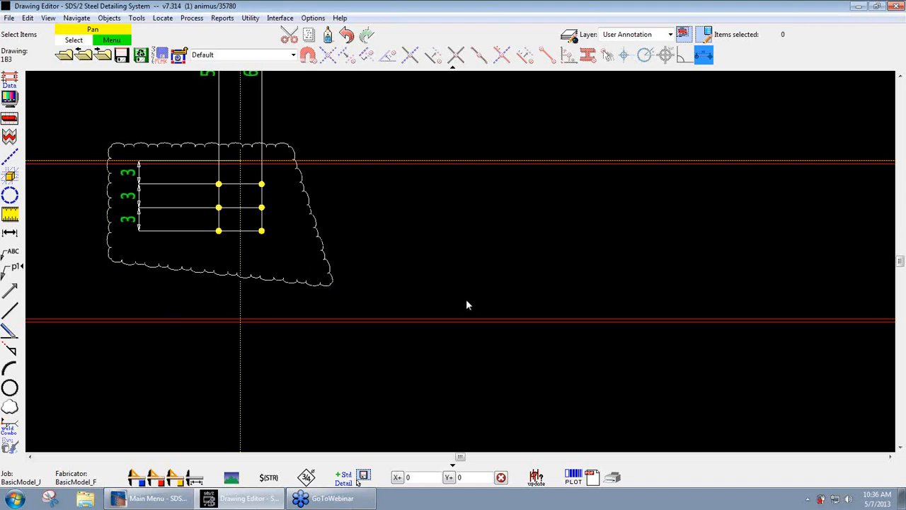
{"action": "left_click", "coordinate": [346, 35]}
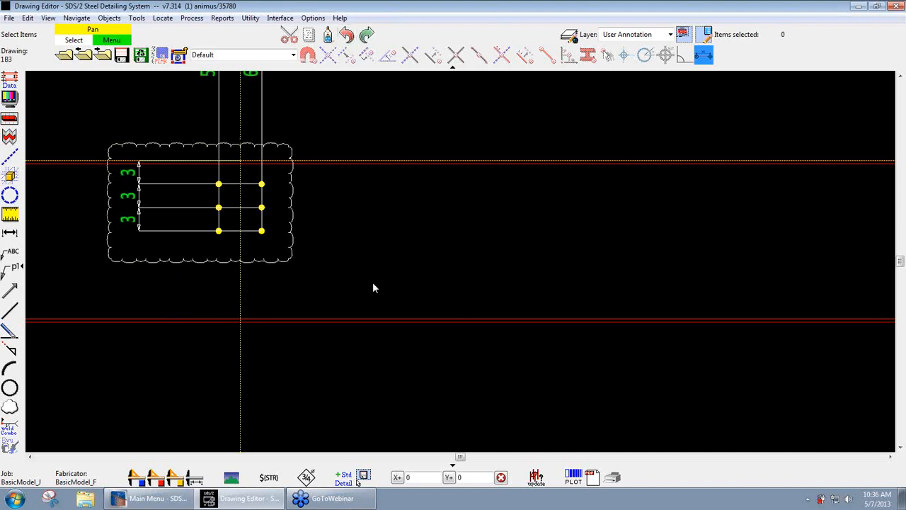
- Shorten the beam 1B3 drawing, accepting the offered drawing compression sizes
{"action": "scroll", "coordinate": [281, 261], "scroll_direction": "down", "scroll_amount": 3}
{"action": "middle_click_drag", "start_coordinate": [483, 285], "coordinate": [397, 272]}
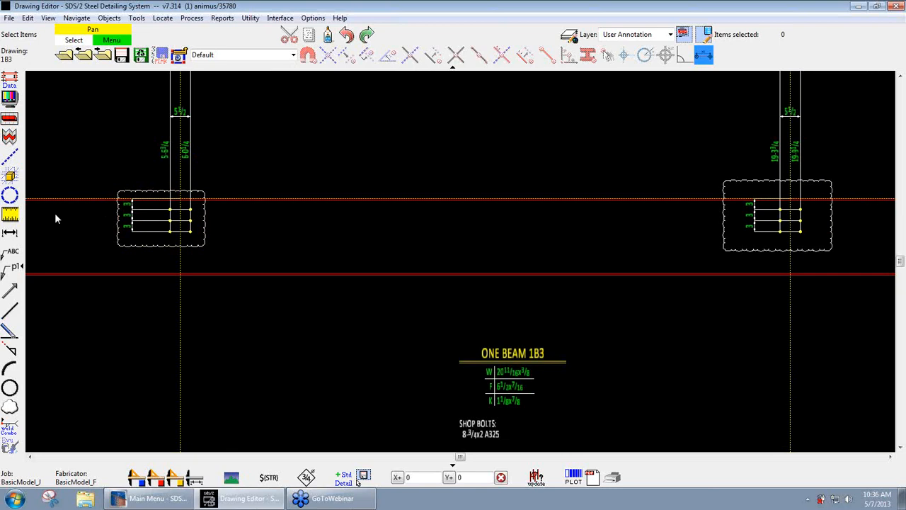
{"action": "left_click", "coordinate": [10, 137]}
{"action": "left_click", "coordinate": [585, 356]}
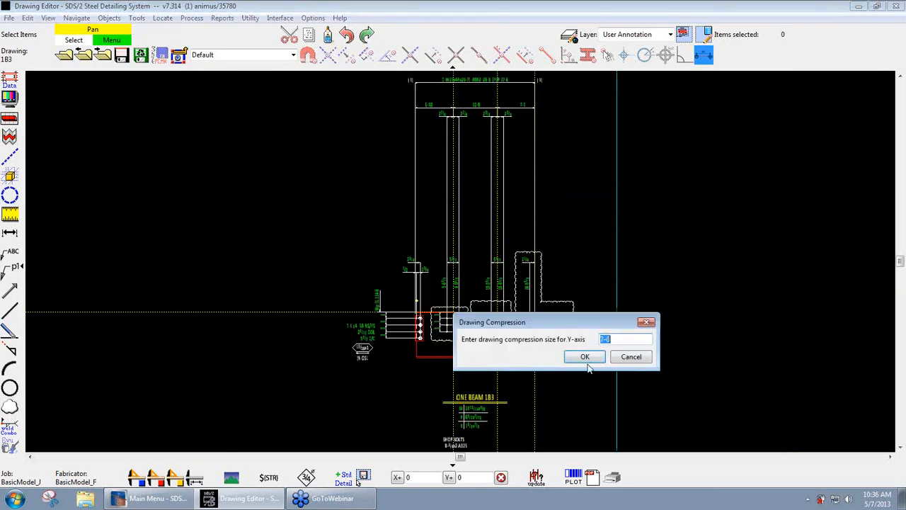
{"action": "left_click", "coordinate": [582, 356]}
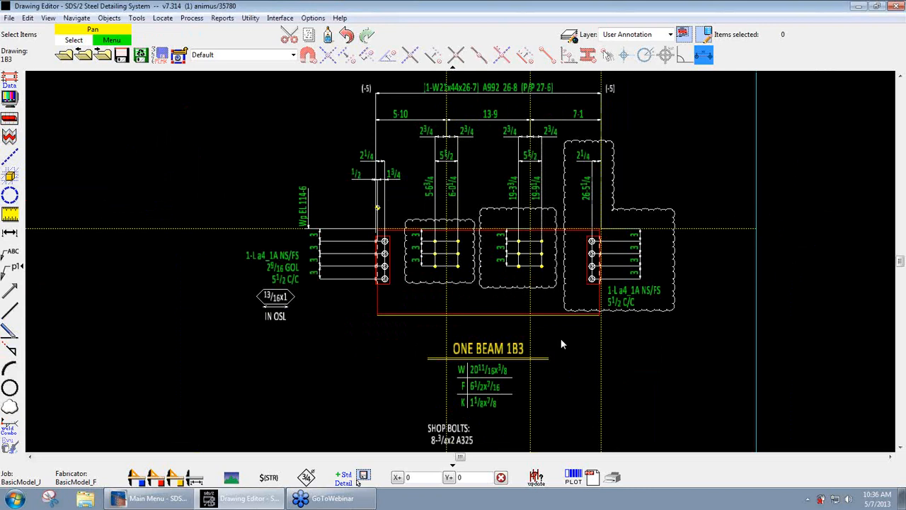
- Delete the middle cloud around the right interior hole group from the shortened drawing
{"action": "left_click", "coordinate": [498, 284]}
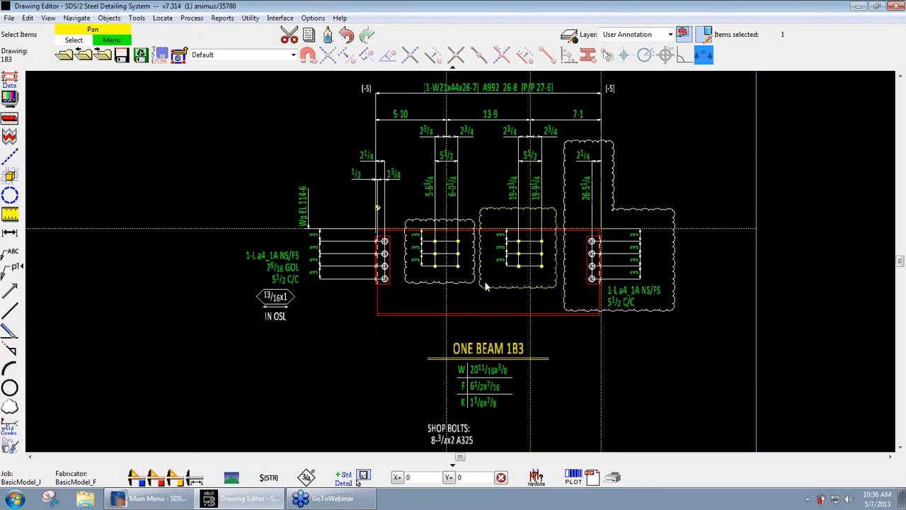
{"action": "key", "text": "Delete"}
{"action": "scroll", "coordinate": [479, 290], "scroll_direction": "up", "scroll_amount": 1}
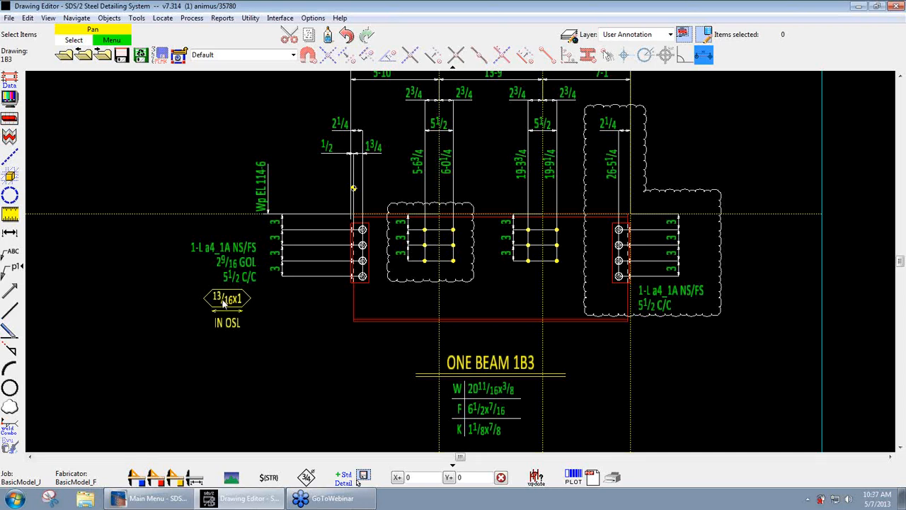
- Set the slot length of the hole symbol below the left clip angle's callout to 1 1/16
{"action": "scroll", "coordinate": [225, 303], "scroll_direction": "up", "scroll_amount": 2}
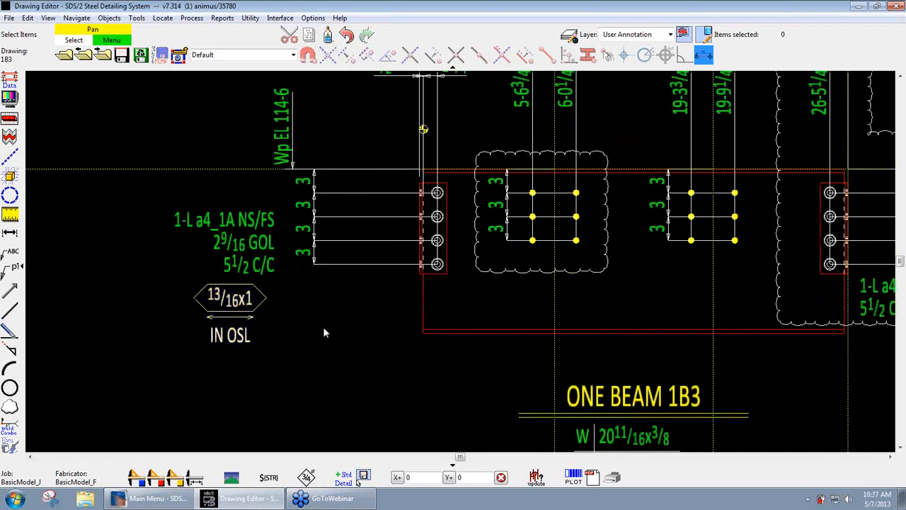
{"action": "middle_click_drag", "start_coordinate": [342, 327], "coordinate": [368, 327]}
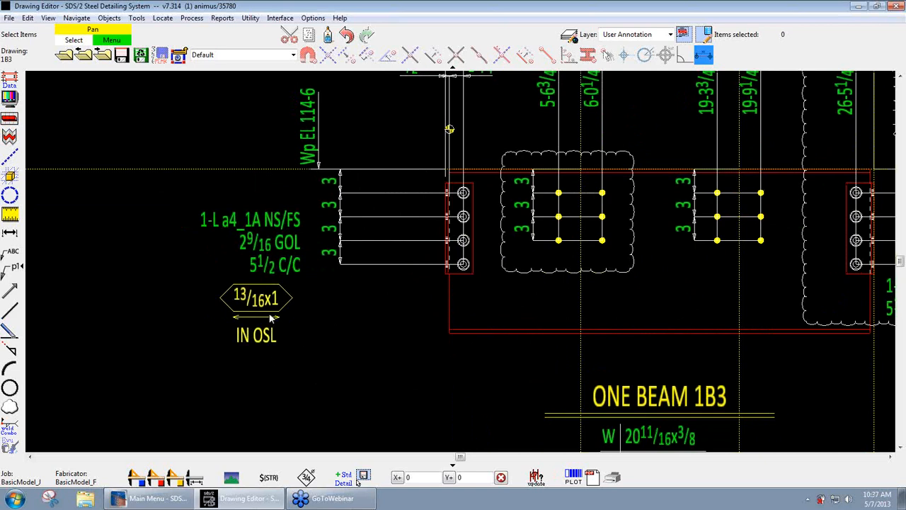
{"action": "scroll", "coordinate": [263, 317], "scroll_direction": "up", "scroll_amount": 1}
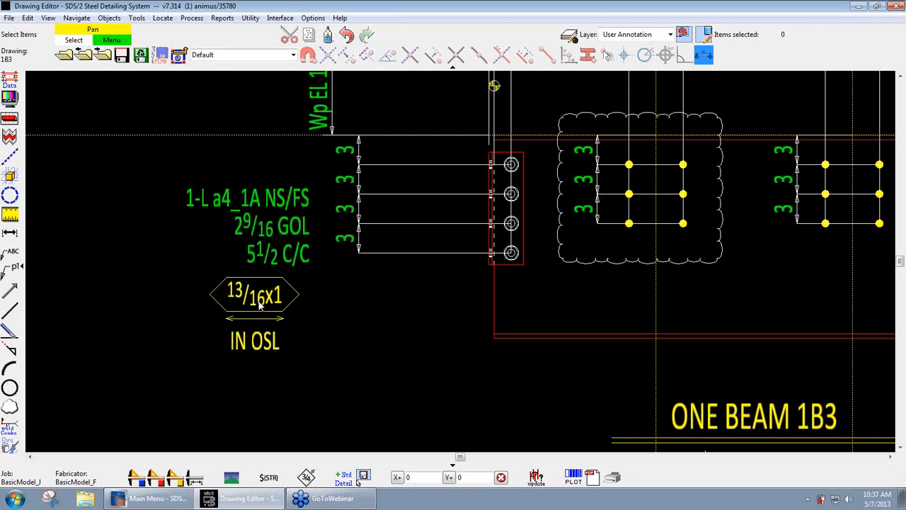
{"action": "double_click", "coordinate": [260, 303]}
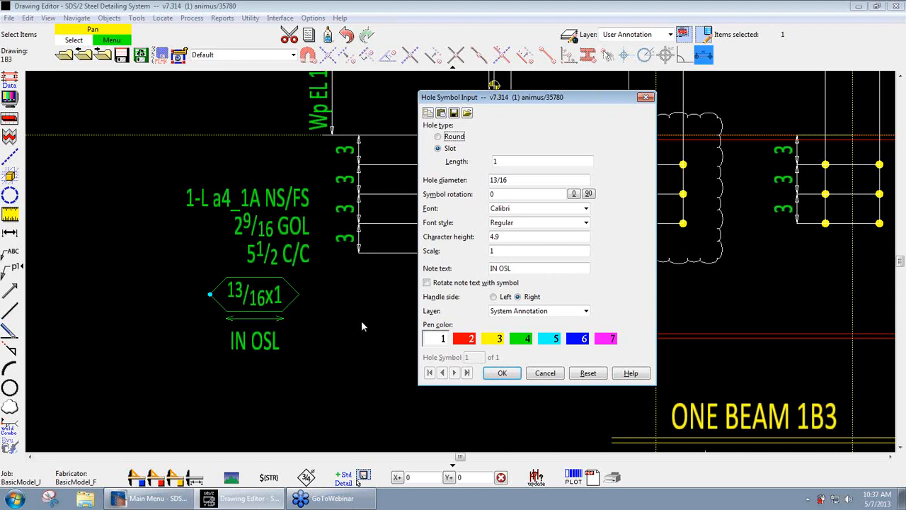
{"action": "double_click", "coordinate": [525, 182]}
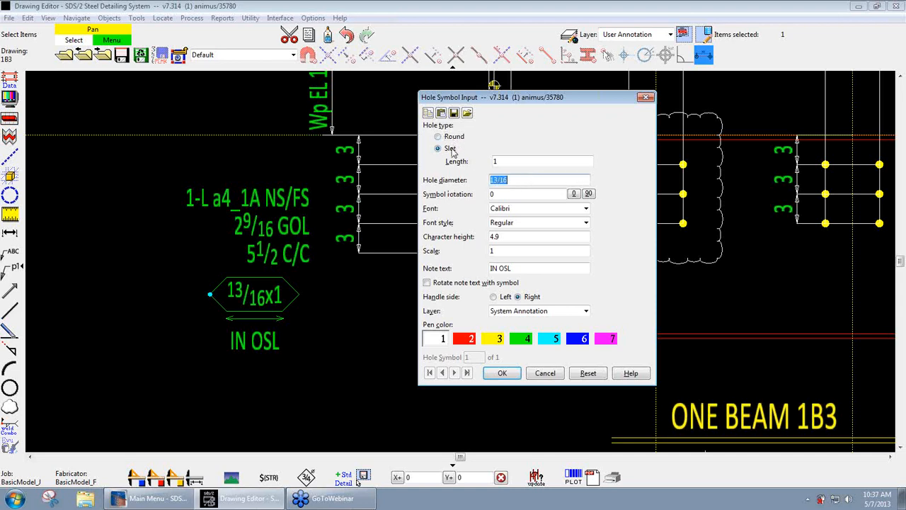
{"action": "left_click", "coordinate": [516, 162]}
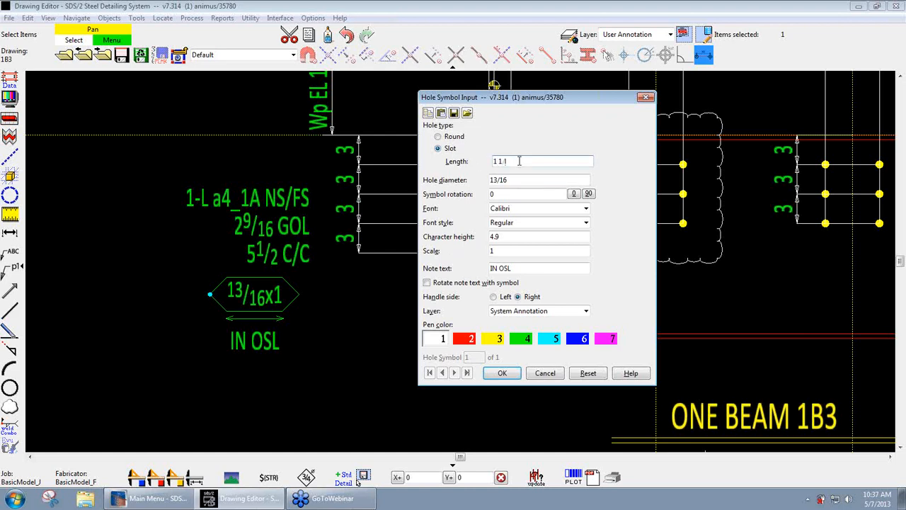
{"action": "key", "text": "Tab"}
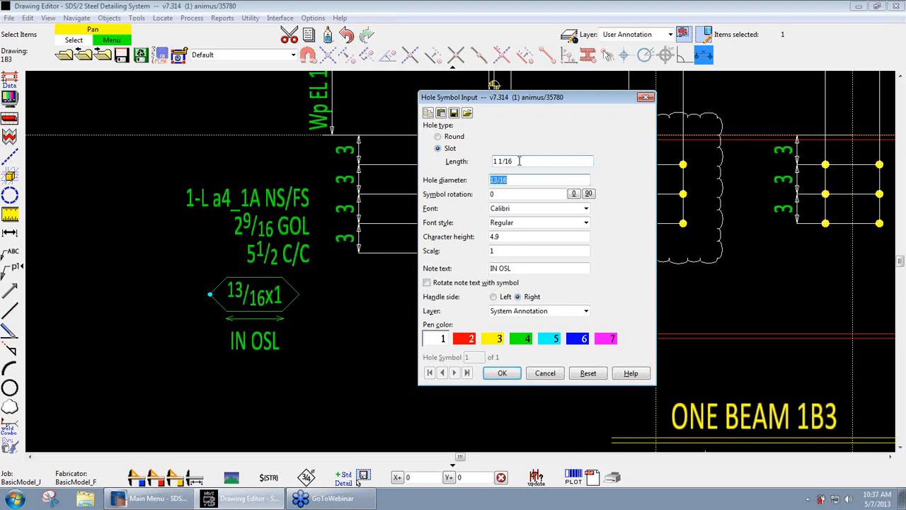
{"action": "left_click", "coordinate": [501, 374]}
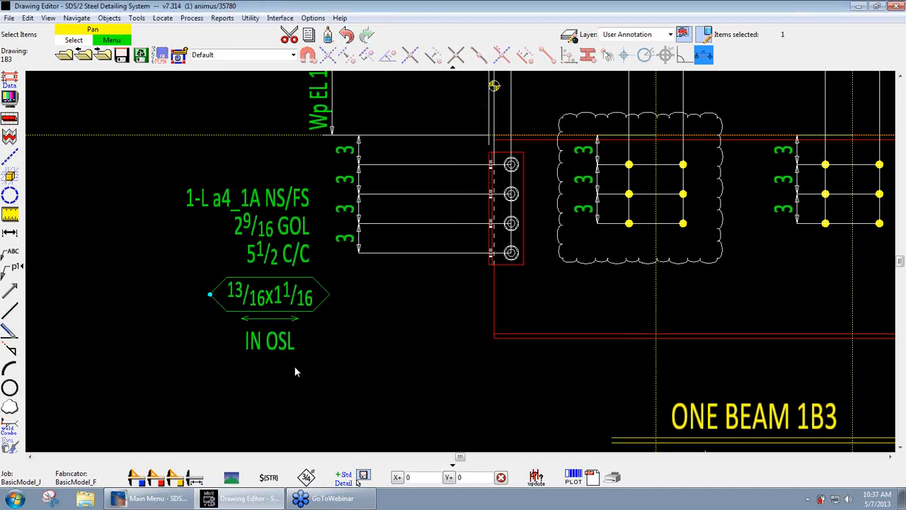
- Set the left hole symbol's slot length back to 1, keeping IN OSL as its note text
{"action": "double_click", "coordinate": [306, 299]}
{"action": "double_click", "coordinate": [535, 161]}
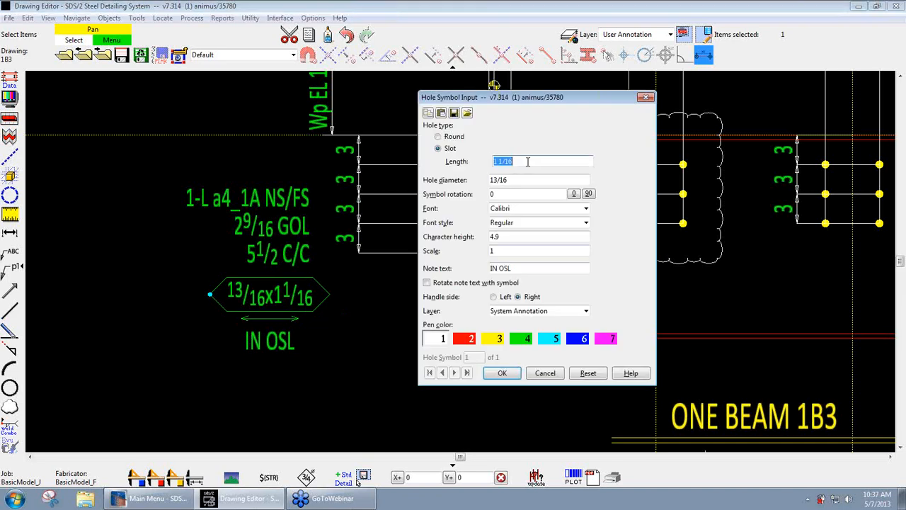
{"action": "type", "text": "1"}
{"action": "key", "text": "Tab"}
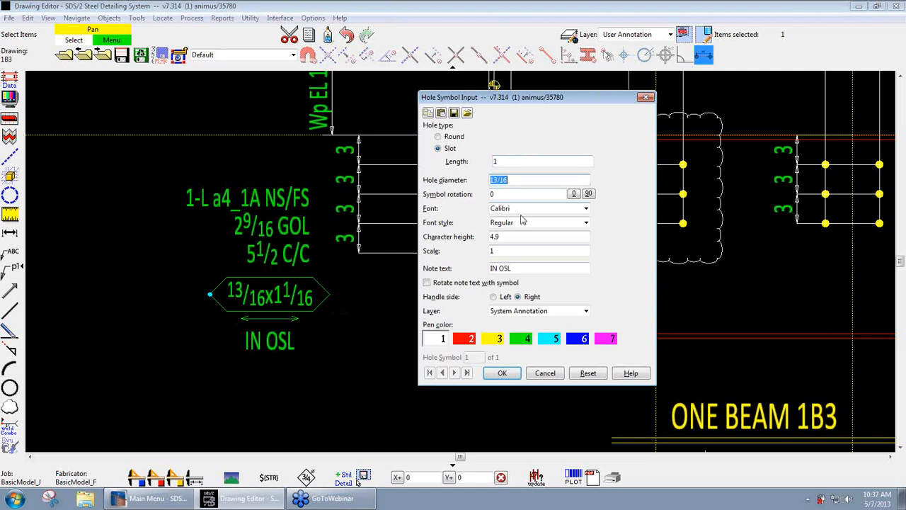
{"action": "left_click", "coordinate": [531, 268]}
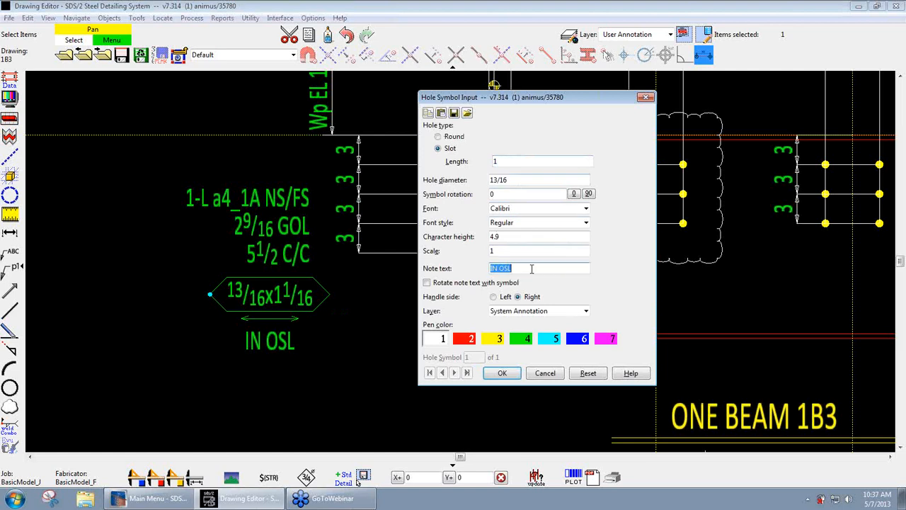
{"action": "left_click", "coordinate": [530, 269]}
{"action": "double_click", "coordinate": [530, 270]}
{"action": "left_click", "coordinate": [534, 268]}
{"action": "left_click", "coordinate": [501, 374]}
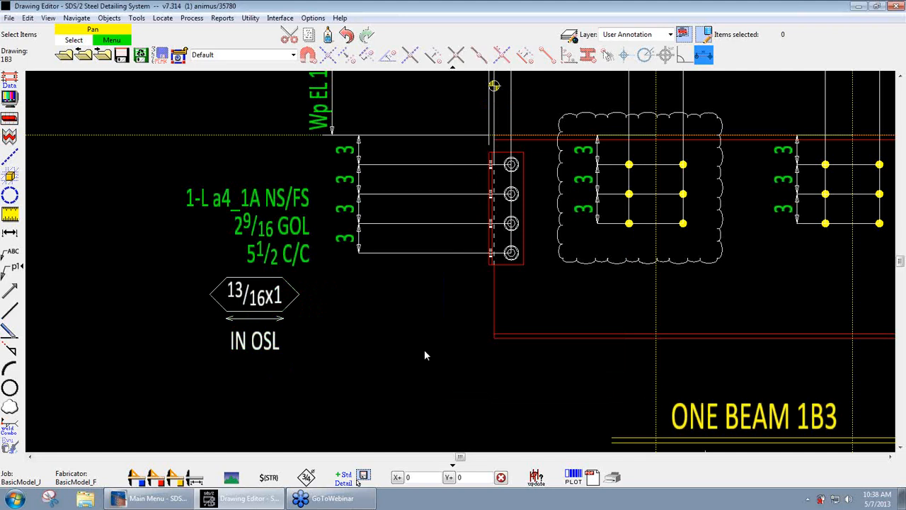
- Add a round hole symbol with a 13/16 diameter inside the beam, between and below the two interior hole groups
{"action": "scroll", "coordinate": [344, 330], "scroll_direction": "down", "scroll_amount": 3}
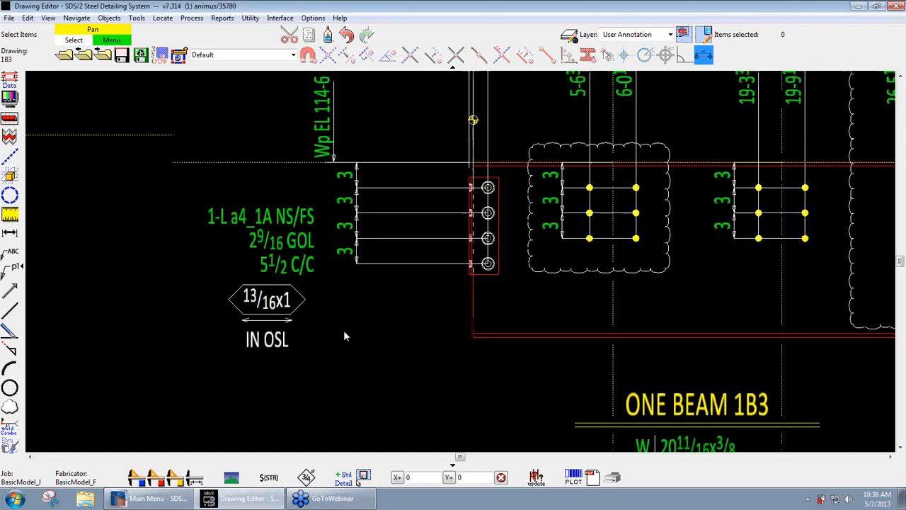
{"action": "middle_click_drag", "start_coordinate": [384, 337], "coordinate": [235, 309]}
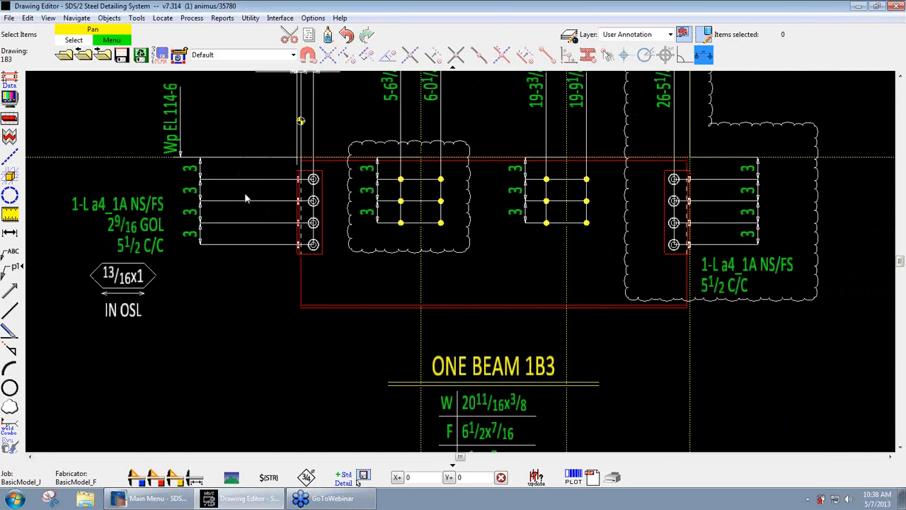
{"action": "left_click", "coordinate": [109, 18]}
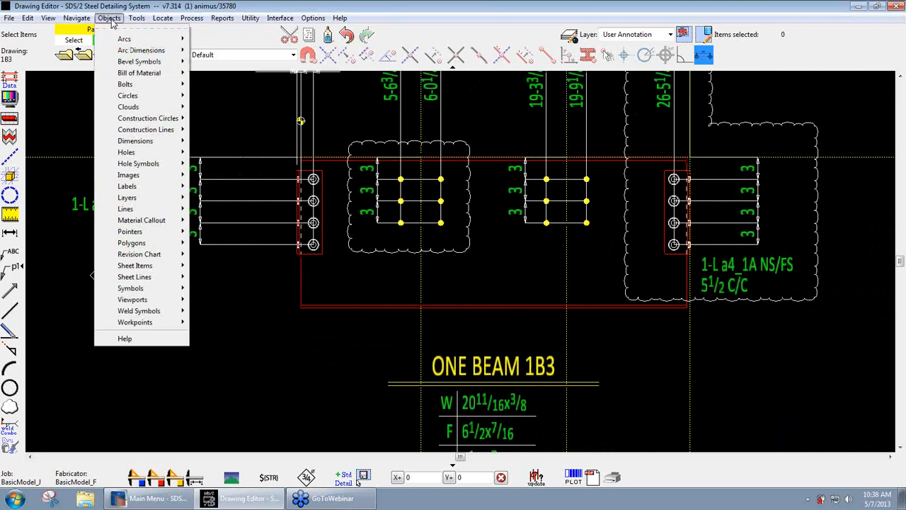
{"action": "mouse_move", "coordinate": [140, 165]}
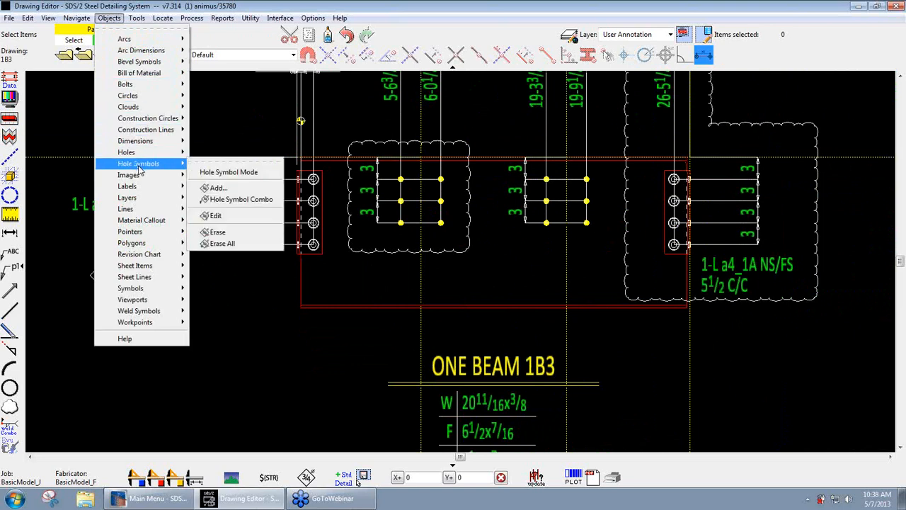
{"action": "left_click", "coordinate": [219, 189]}
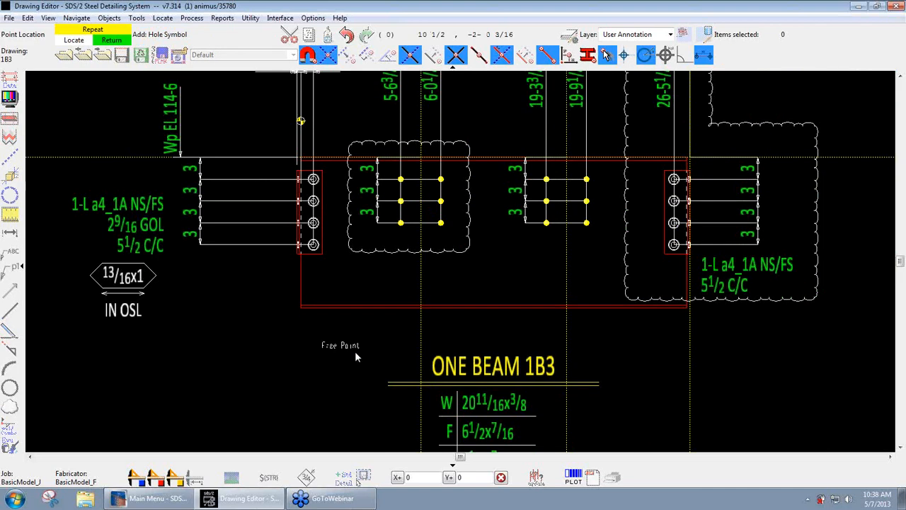
{"action": "left_click", "coordinate": [484, 268]}
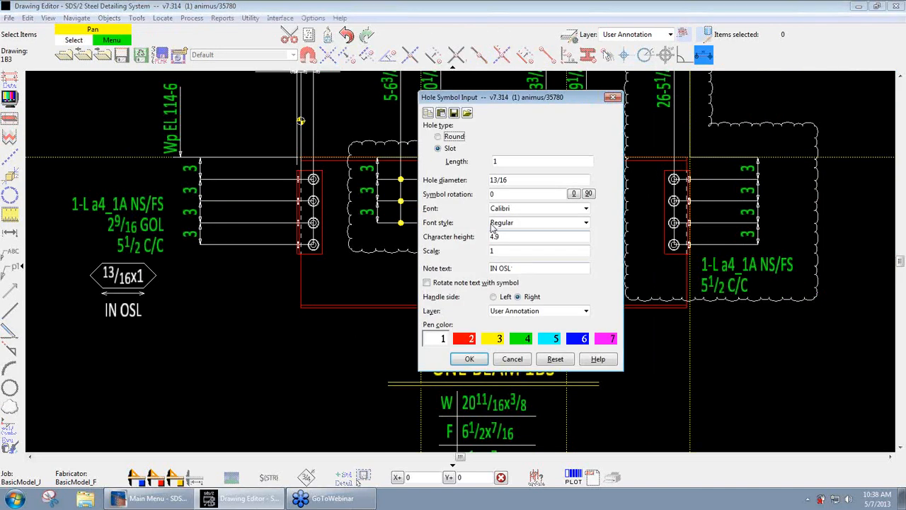
{"action": "left_click", "coordinate": [438, 136]}
{"action": "left_click", "coordinate": [520, 178]}
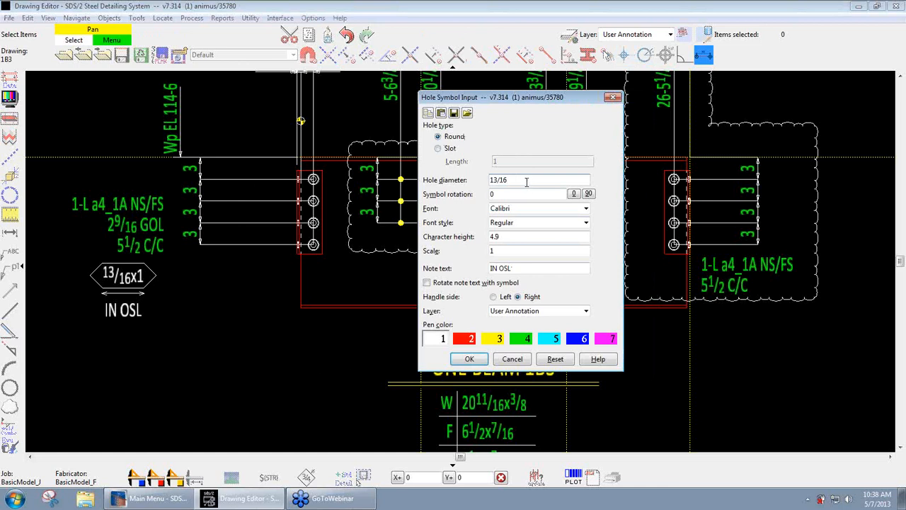
{"action": "double_click", "coordinate": [527, 183]}
{"action": "key", "text": "Tab"}
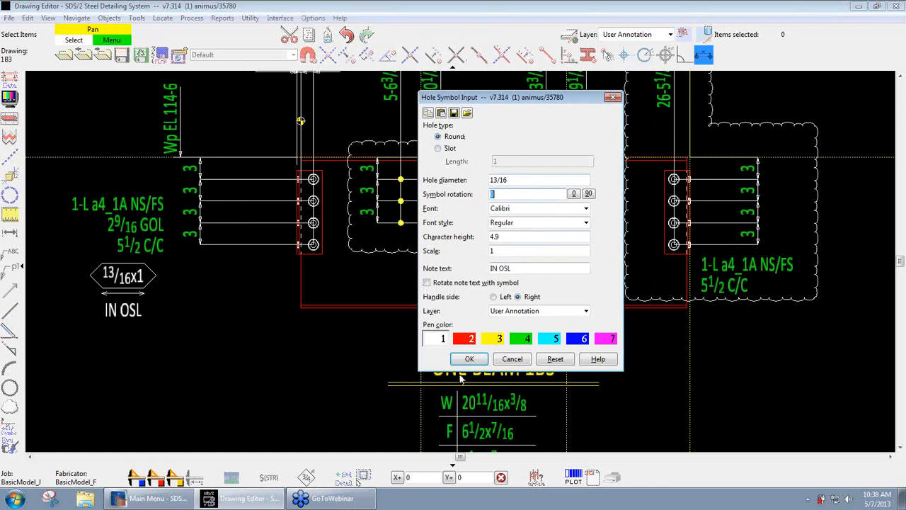
{"action": "left_click", "coordinate": [465, 361]}
{"action": "right_click", "coordinate": [546, 271]}
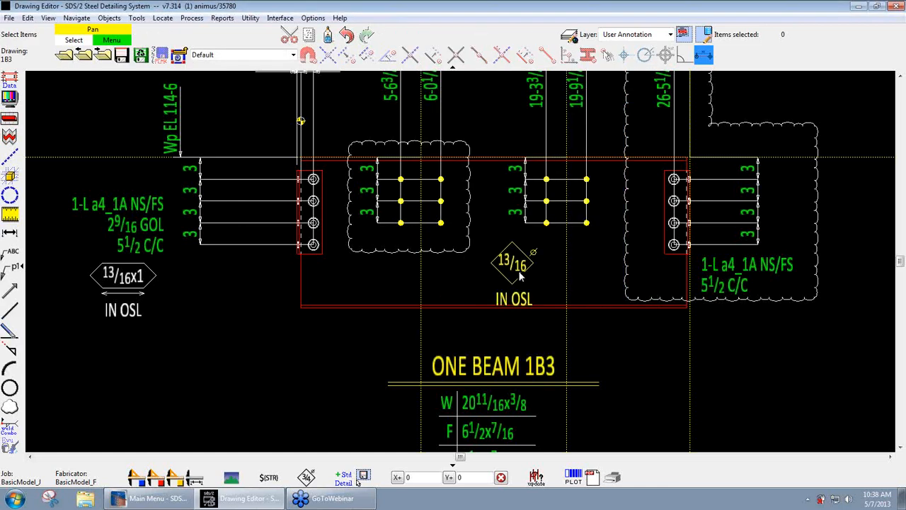
- Shift the new round hole symbol slightly left and clear its note text
{"action": "left_click_drag", "start_coordinate": [517, 269], "coordinate": [509, 263]}
{"action": "double_click", "coordinate": [504, 262]}
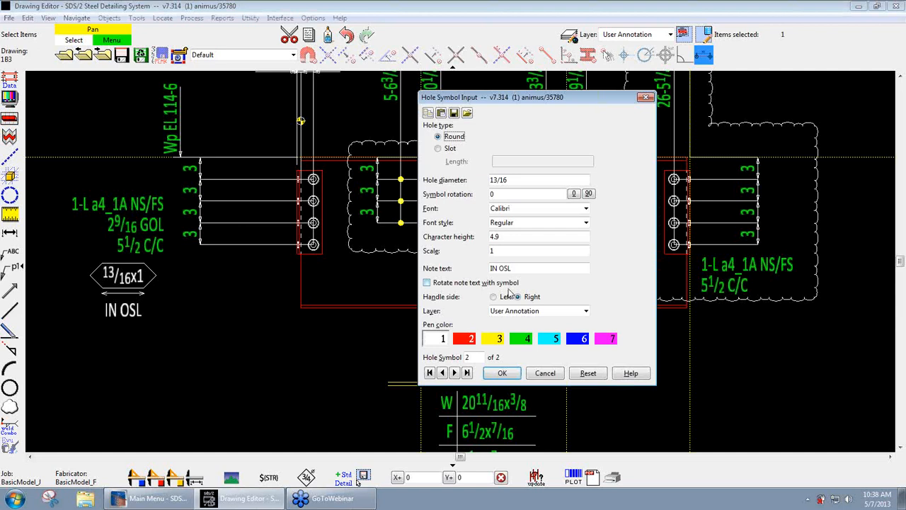
{"action": "left_click", "coordinate": [532, 267]}
{"action": "key", "text": "Delete"}
{"action": "key", "text": "Tab"}
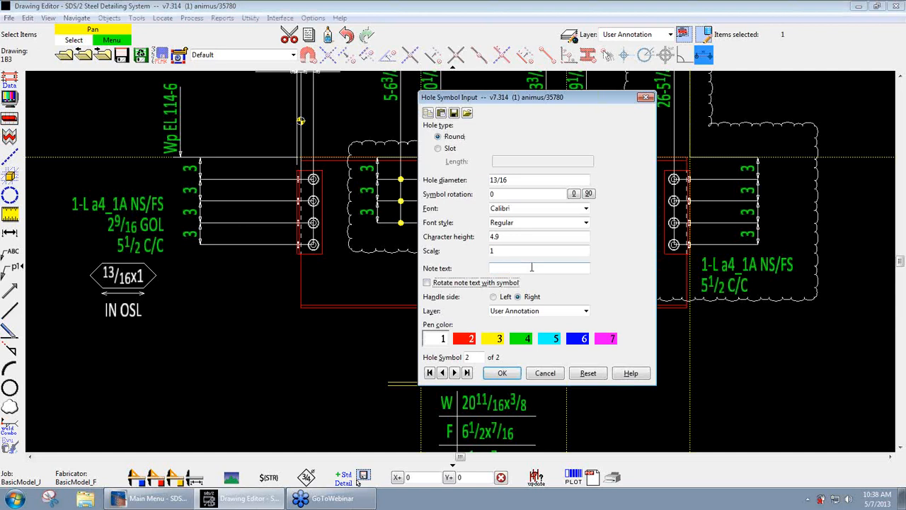
{"action": "left_click", "coordinate": [501, 373]}
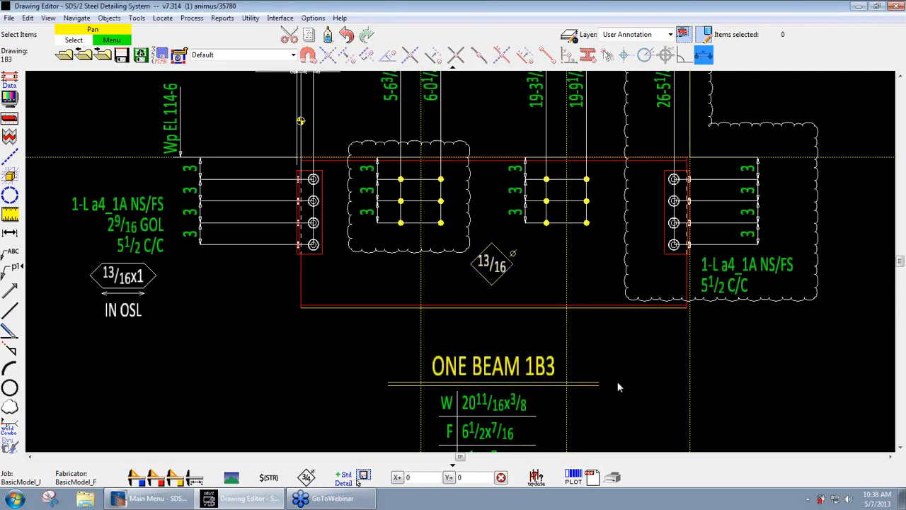
- Delete the round 13/16 hole symbol from inside the beam
{"action": "middle_click_drag", "start_coordinate": [619, 379], "coordinate": [643, 371]}
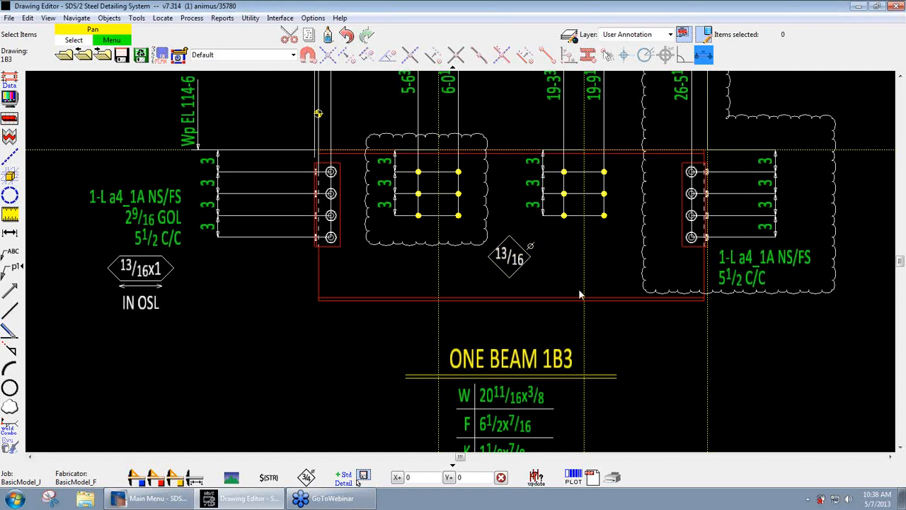
{"action": "left_click", "coordinate": [501, 267]}
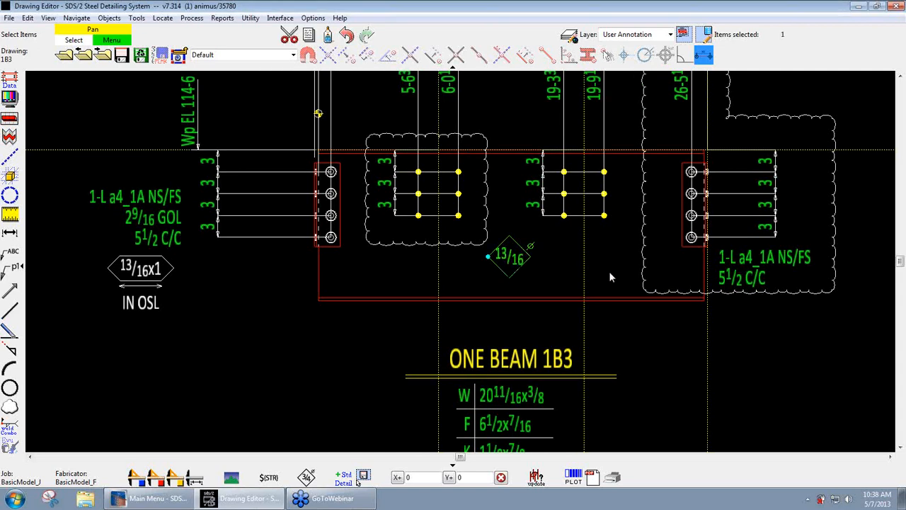
{"action": "key", "text": "Delete"}
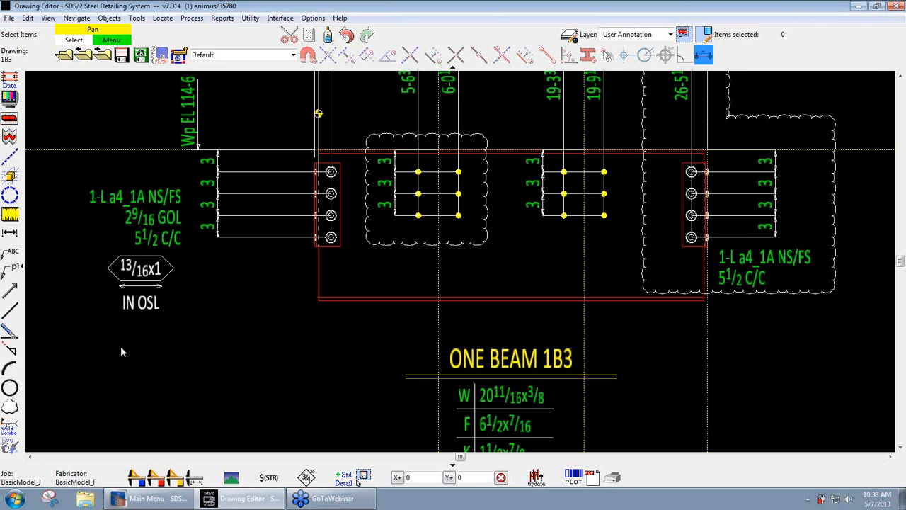
- Add a material callout to the left connection angle's lower corner, with a leader about 6 long and a horizontal leg about 3 inside the beam
{"action": "left_click", "coordinate": [109, 18]}
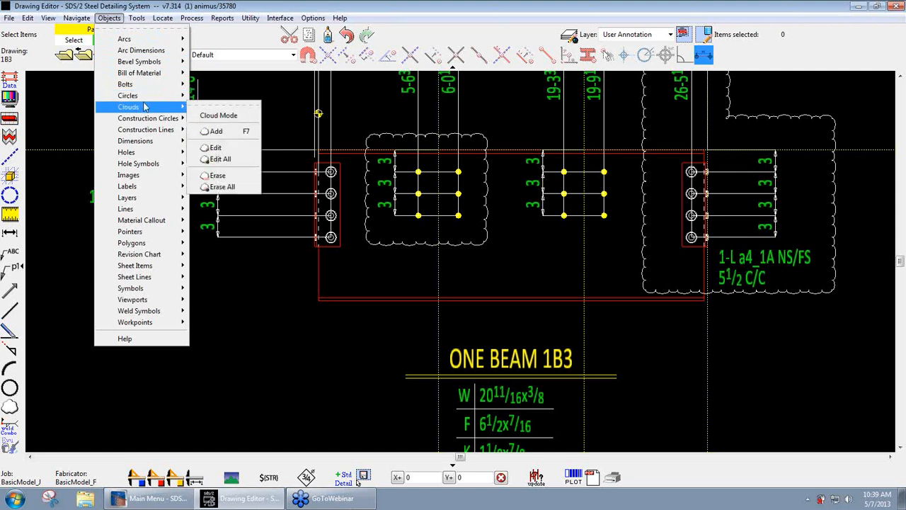
{"action": "mouse_move", "coordinate": [150, 221]}
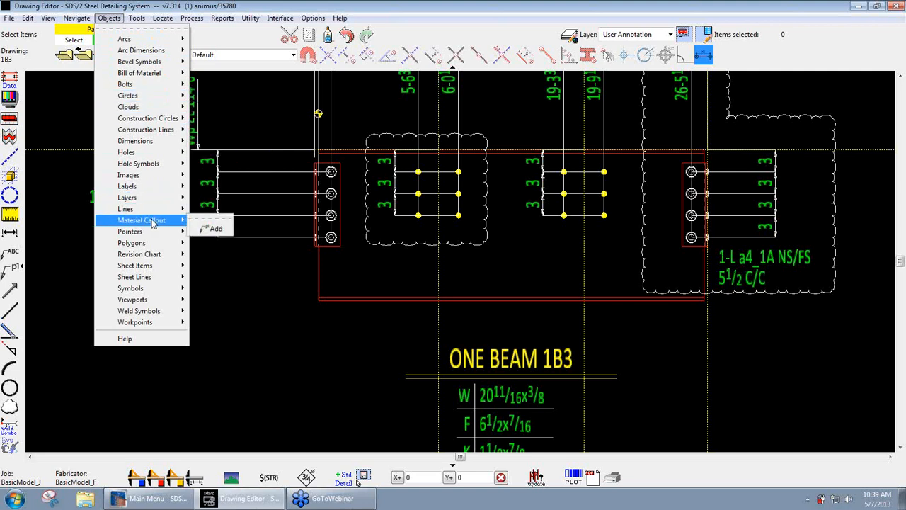
{"action": "left_click", "coordinate": [213, 229]}
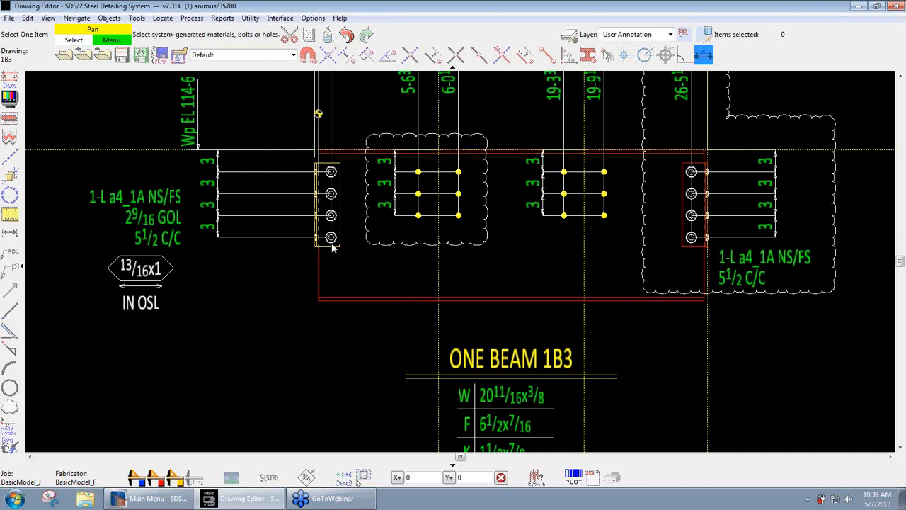
{"action": "scroll", "coordinate": [334, 246], "scroll_direction": "up", "scroll_amount": 3}
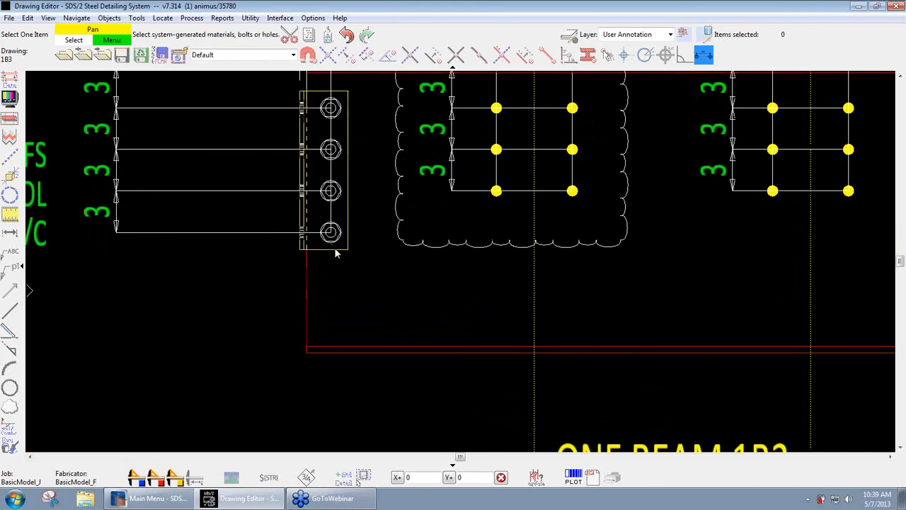
{"action": "left_click", "coordinate": [337, 253]}
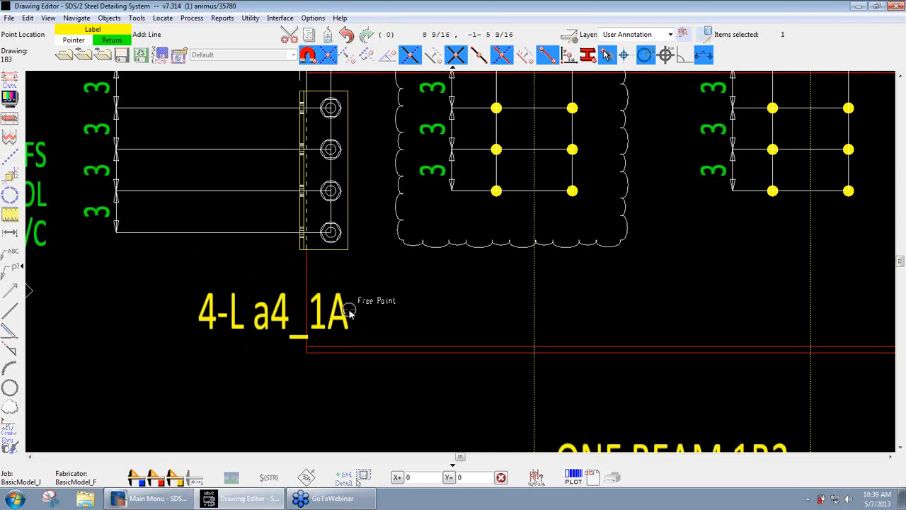
{"action": "left_click", "coordinate": [348, 250]}
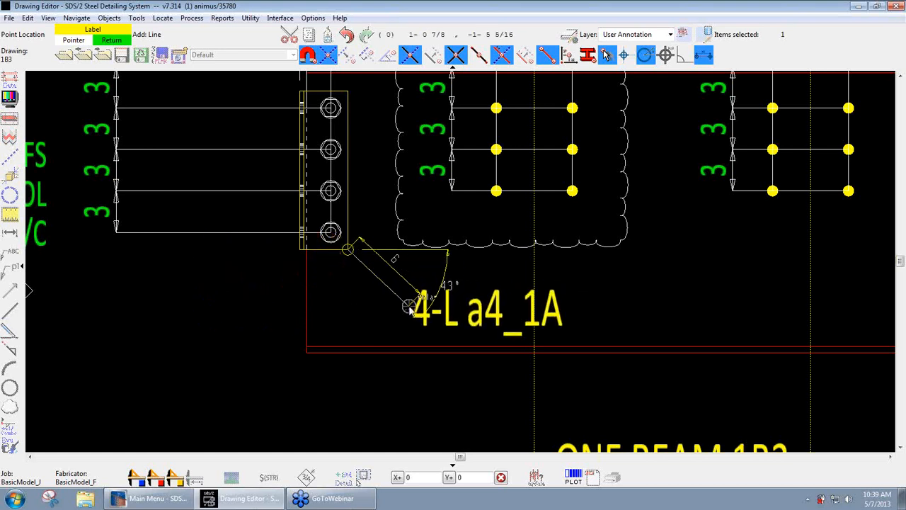
{"action": "left_click", "coordinate": [408, 305]}
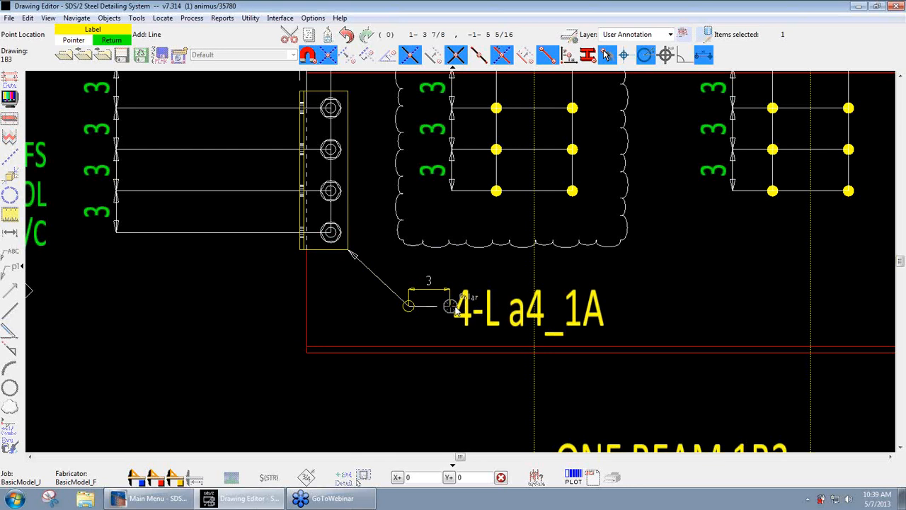
{"action": "left_click", "coordinate": [456, 310]}
{"action": "left_click", "coordinate": [455, 310]}
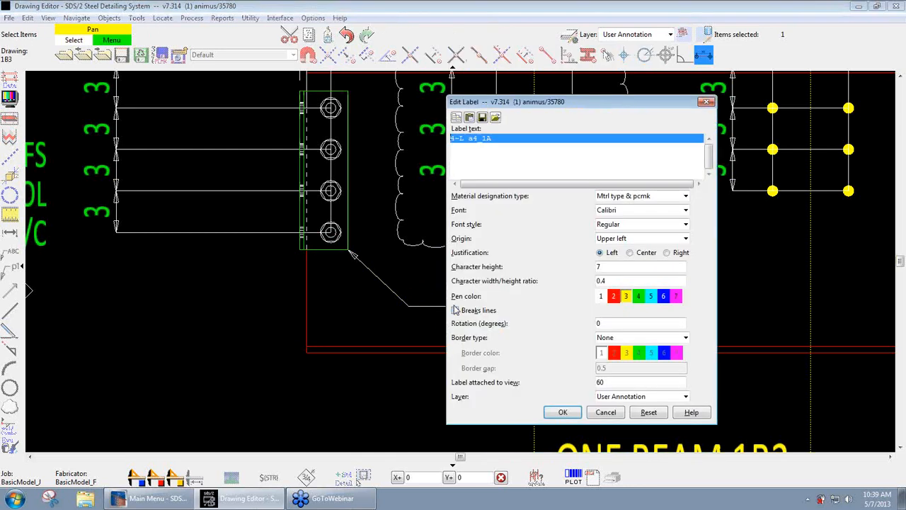
- Change the callout's material designation type to Mtrl type, size & pcmk
{"action": "left_click_drag", "start_coordinate": [527, 103], "coordinate": [526, 87]}
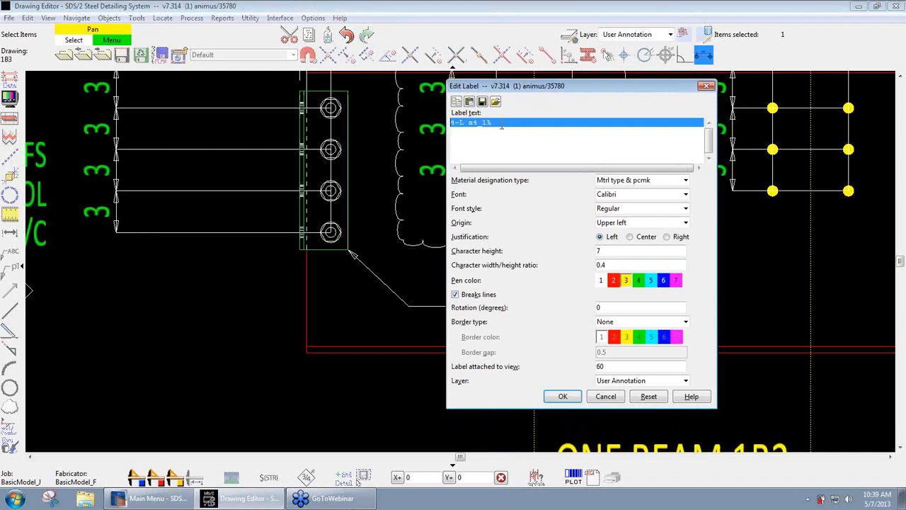
{"action": "left_click", "coordinate": [470, 122]}
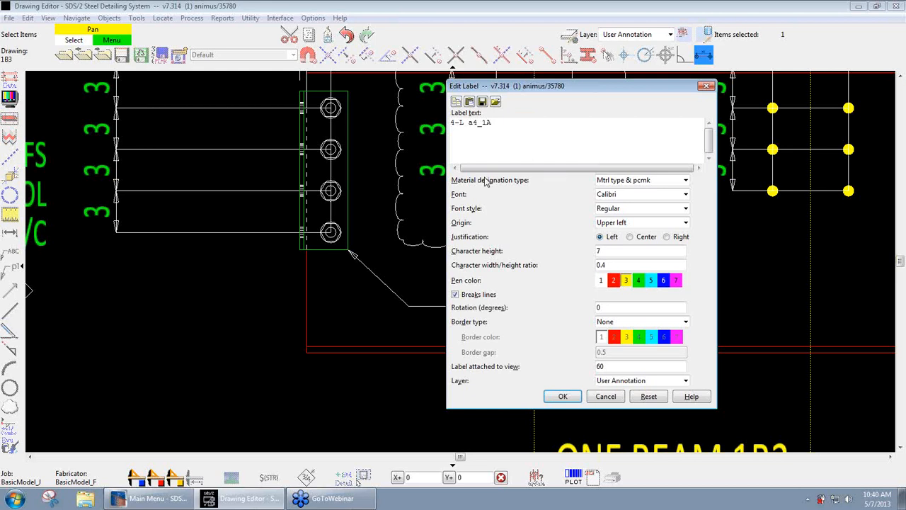
{"action": "left_click", "coordinate": [685, 181]}
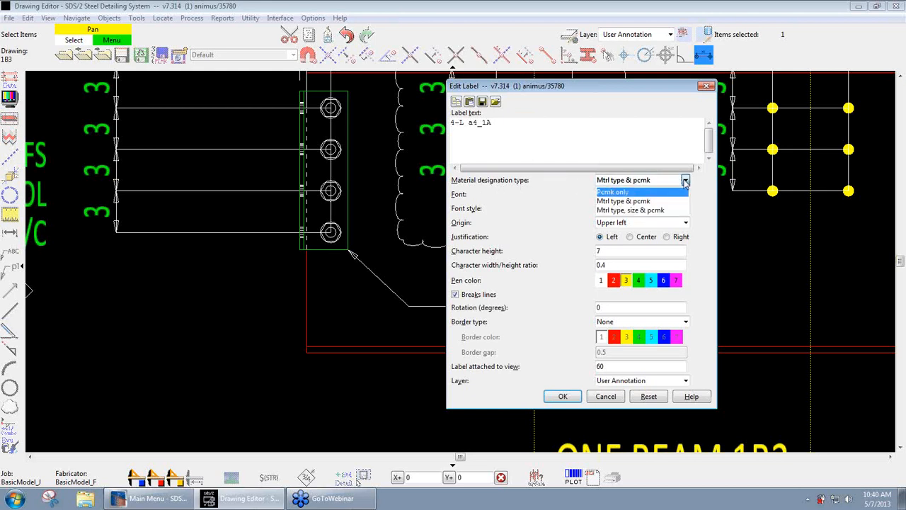
{"action": "left_click", "coordinate": [642, 202]}
{"action": "left_click", "coordinate": [685, 180]}
{"action": "left_click", "coordinate": [645, 211]}
- Try the Pcmk only designation on the callout, return it to Mtrl type, size & pcmk, and accept the label
{"action": "left_click_drag", "start_coordinate": [625, 86], "coordinate": [305, 63]}
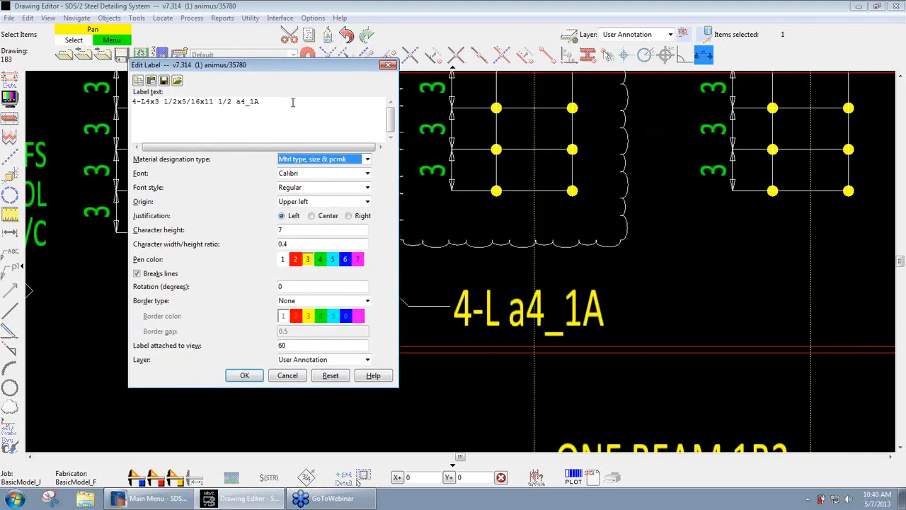
{"action": "left_click", "coordinate": [327, 159]}
{"action": "left_click", "coordinate": [318, 171]}
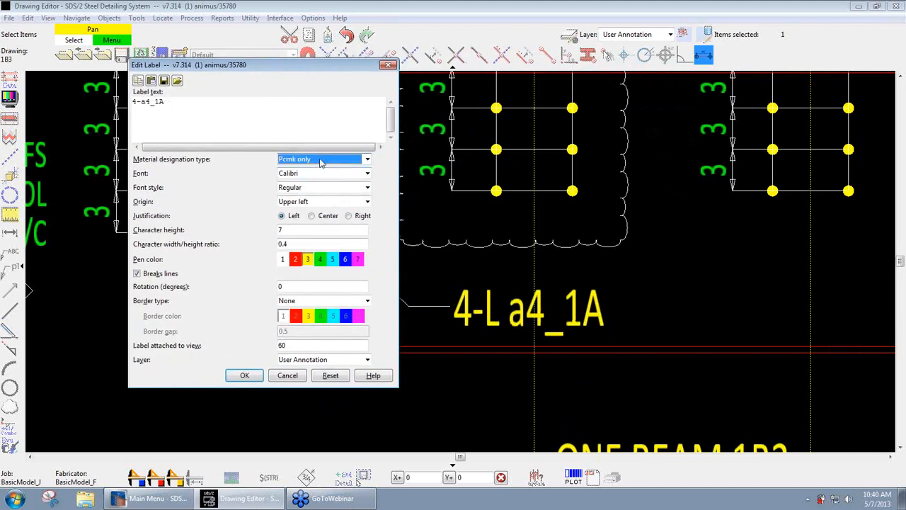
{"action": "left_click", "coordinate": [320, 160]}
{"action": "left_click", "coordinate": [311, 189]}
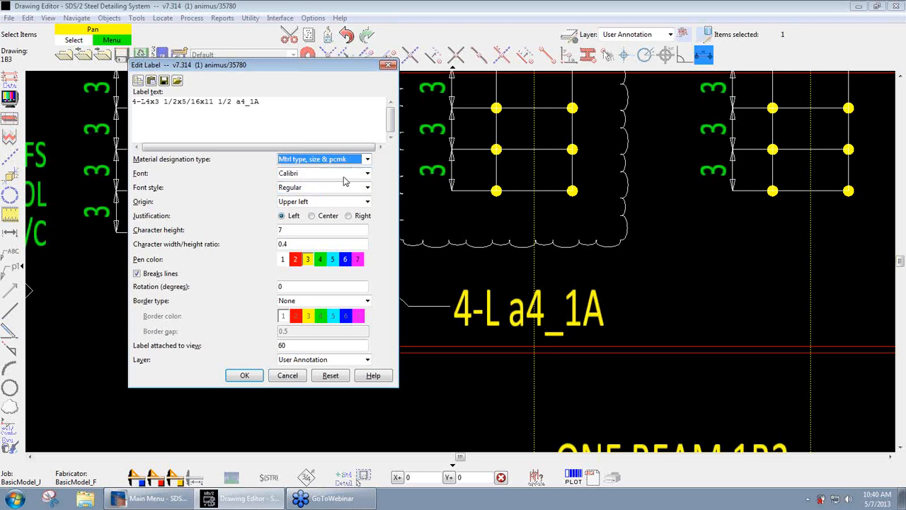
{"action": "left_click", "coordinate": [246, 377]}
- Review the placed callout's label settings without changing them, and delete the callout together with its leader
{"action": "scroll", "coordinate": [279, 357], "scroll_direction": "down", "scroll_amount": 2}
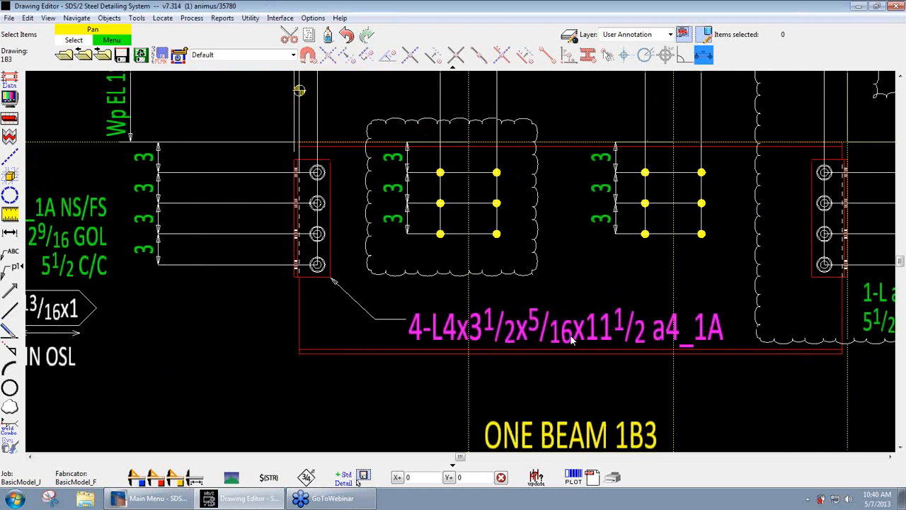
{"action": "double_click", "coordinate": [453, 333]}
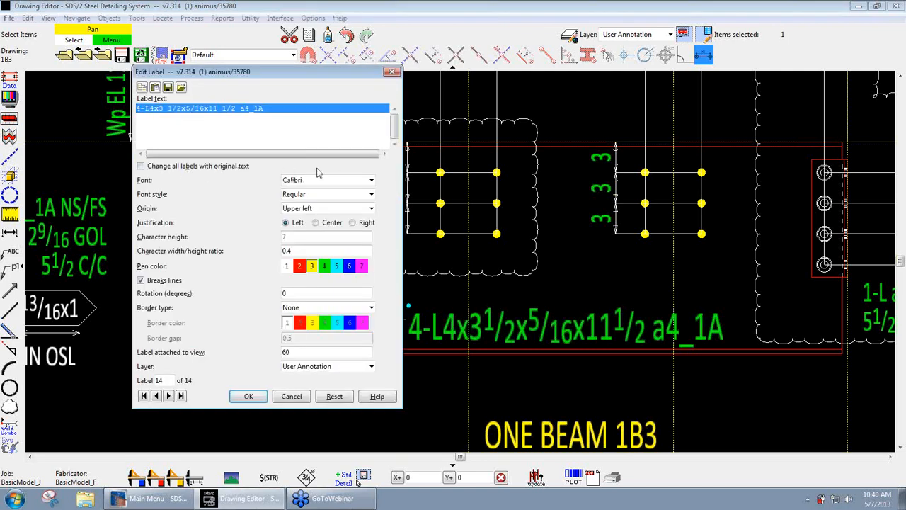
{"action": "left_click", "coordinate": [293, 397]}
{"action": "left_click_drag", "start_coordinate": [436, 292], "coordinate": [366, 331]}
{"action": "key", "text": "Delete"}
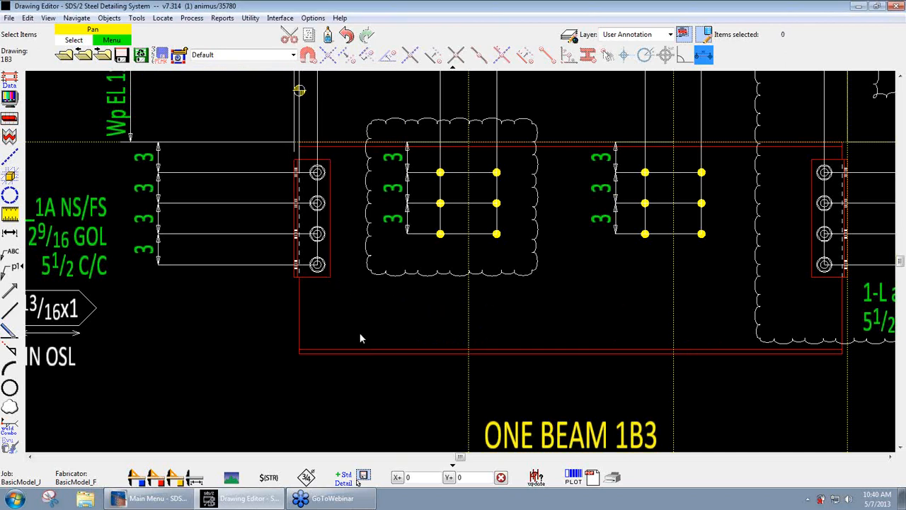
- Add a material callout for the left connection angle, placing the label inside the beam with right justification and the Mtrl type & pcmk designation
{"action": "left_click", "coordinate": [9, 272]}
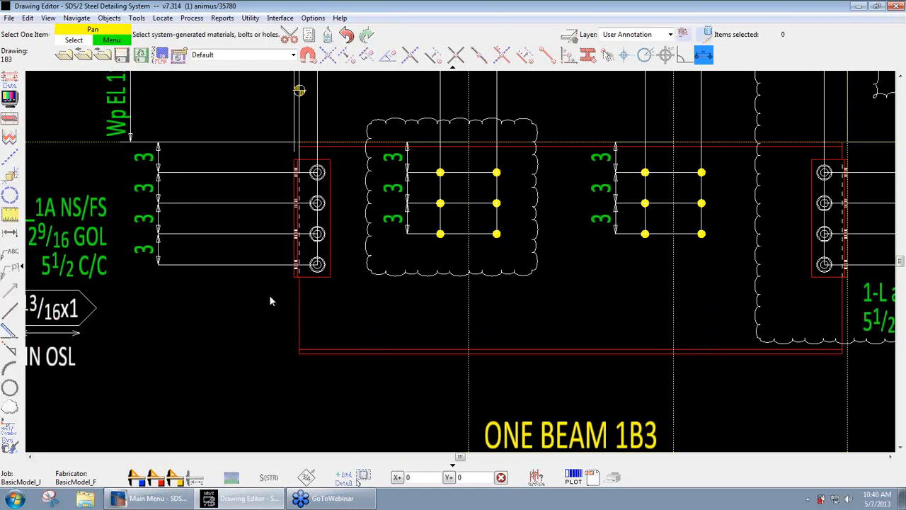
{"action": "left_click", "coordinate": [322, 278]}
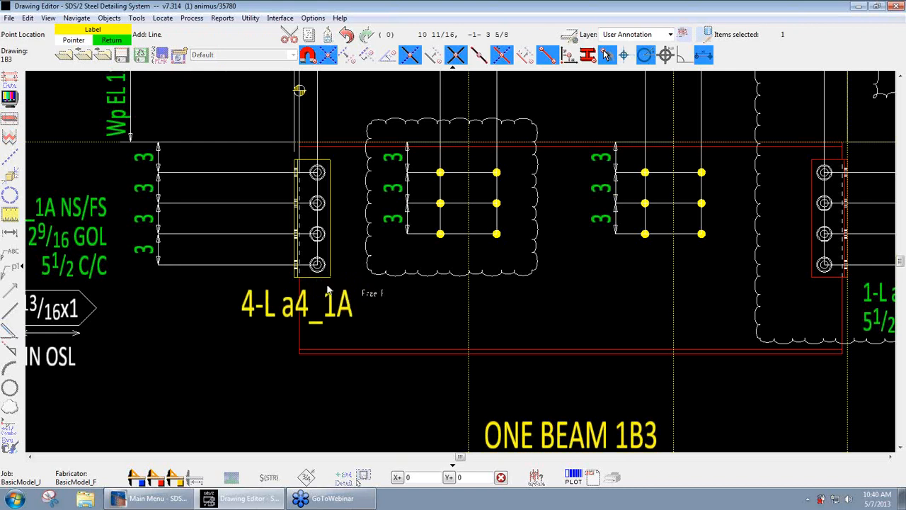
{"action": "left_click", "coordinate": [427, 309]}
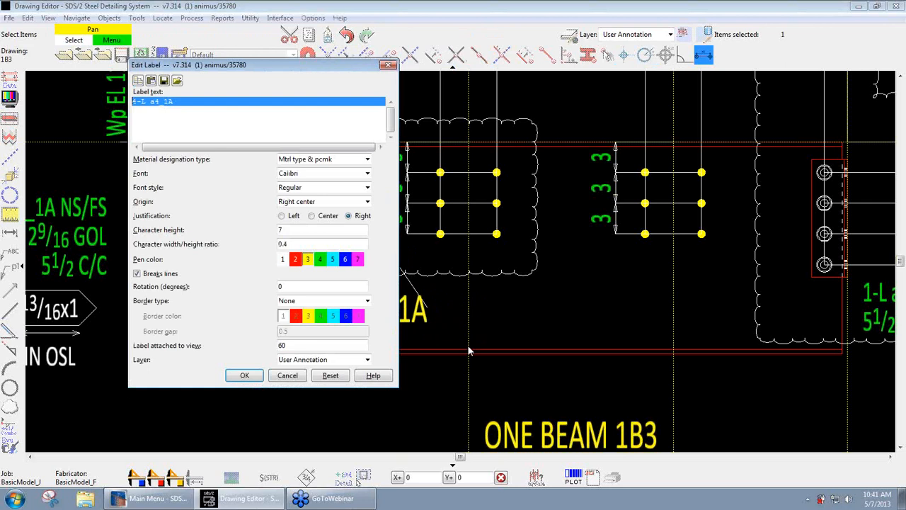
{"action": "left_click", "coordinate": [341, 160]}
{"action": "left_click", "coordinate": [341, 160]}
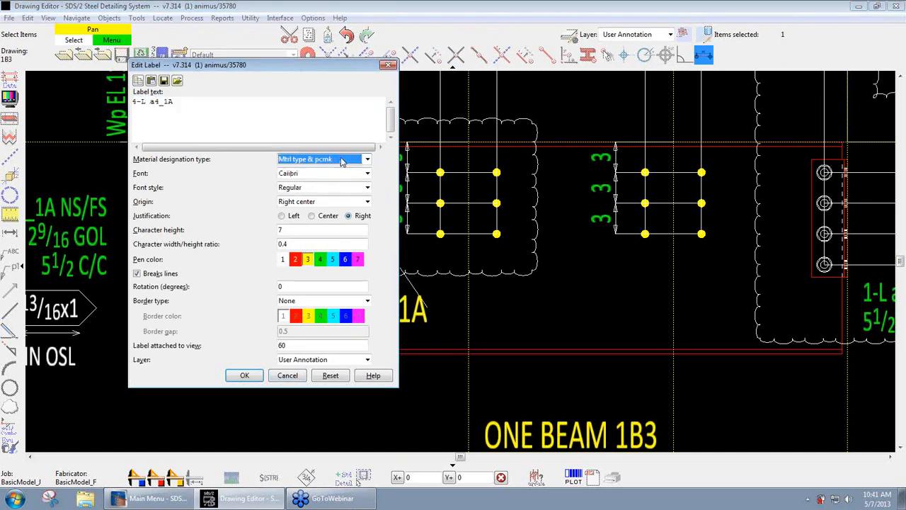
{"action": "left_click", "coordinate": [244, 376]}
- Move the angle's callout label outside the beam's left end and delete it
{"action": "left_click_drag", "start_coordinate": [384, 297], "coordinate": [224, 306]}
{"action": "left_click", "coordinate": [224, 314]}
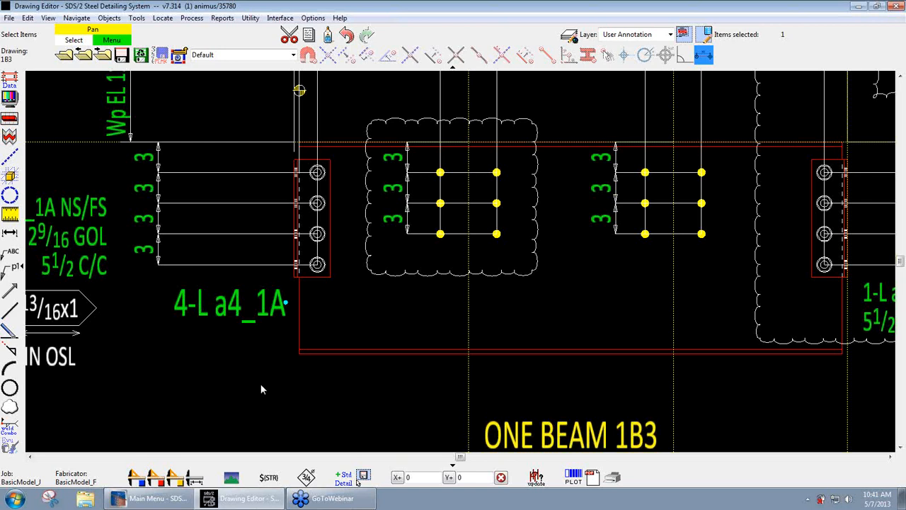
{"action": "key", "text": "Delete"}
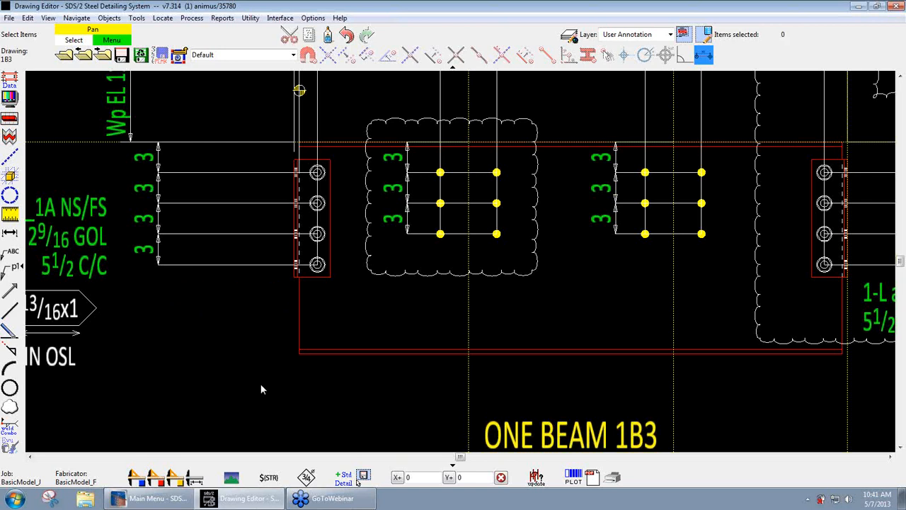
- Start a material callout on the lowest bolt of the left connection angle, running a leader about 6 long down to an elbow inside the beam
{"action": "left_click", "coordinate": [10, 273]}
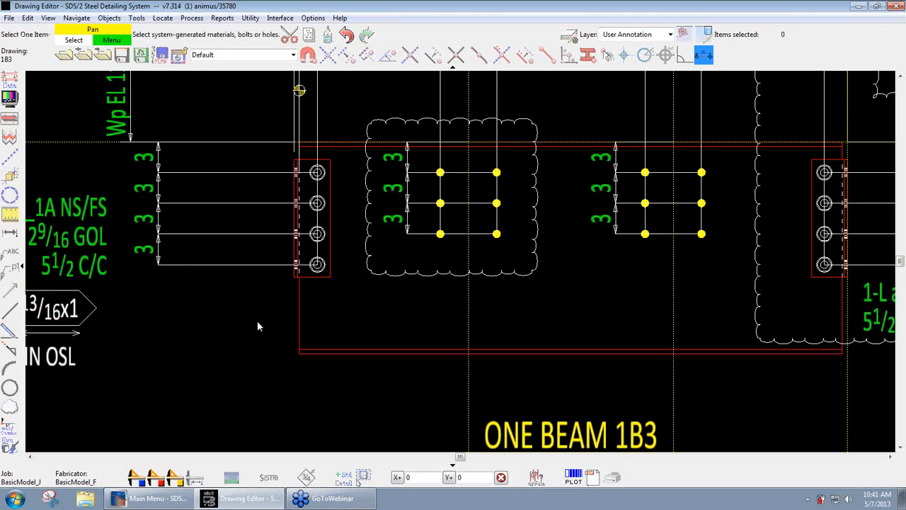
{"action": "left_click", "coordinate": [317, 266]}
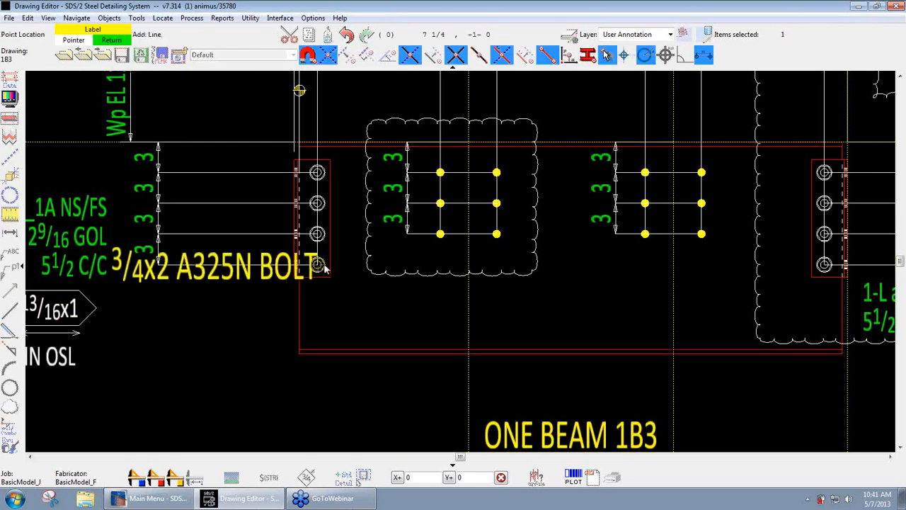
{"action": "scroll", "coordinate": [324, 268], "scroll_direction": "up", "scroll_amount": 2}
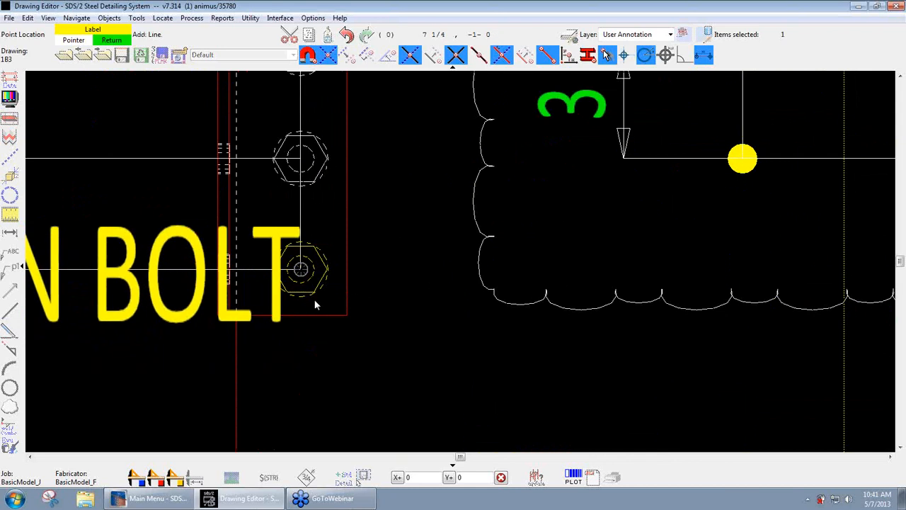
{"action": "scroll", "coordinate": [313, 298], "scroll_direction": "down", "scroll_amount": 2}
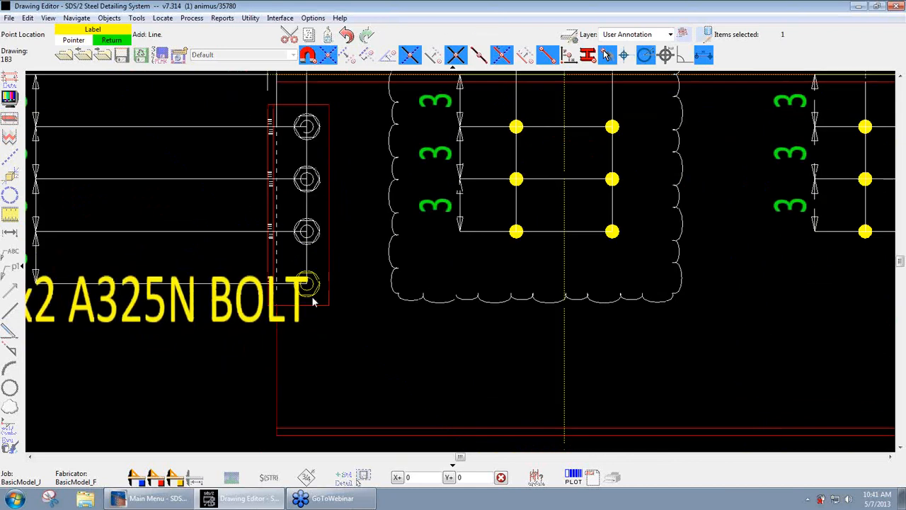
{"action": "scroll", "coordinate": [312, 301], "scroll_direction": "down", "scroll_amount": 3}
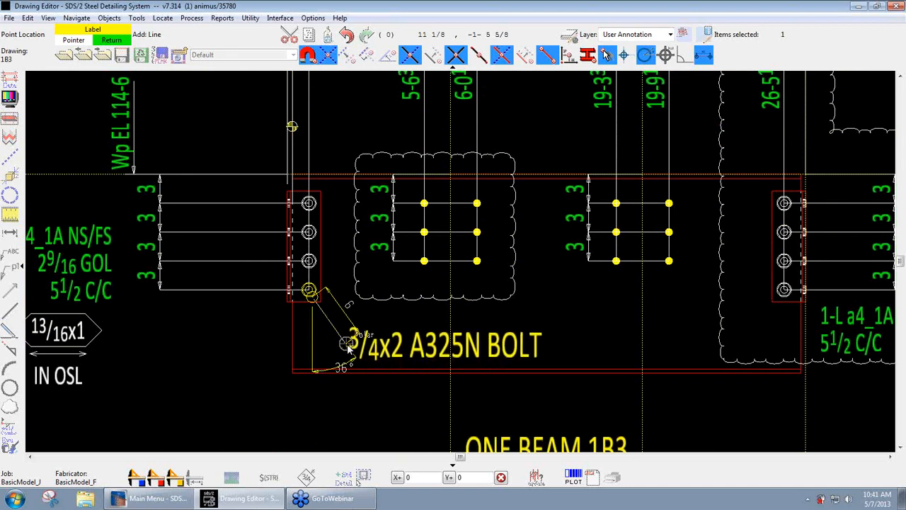
{"action": "left_click", "coordinate": [370, 338]}
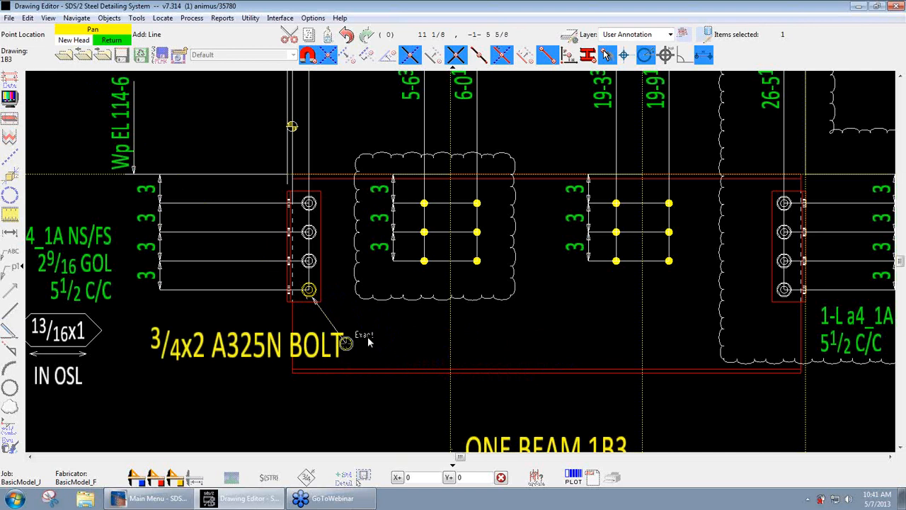
- Add a second leader head about 8 7/8 long to the bolt above, and place the bolt label to the right of the shared elbow
{"action": "scroll", "coordinate": [347, 305], "scroll_direction": "up", "scroll_amount": 2}
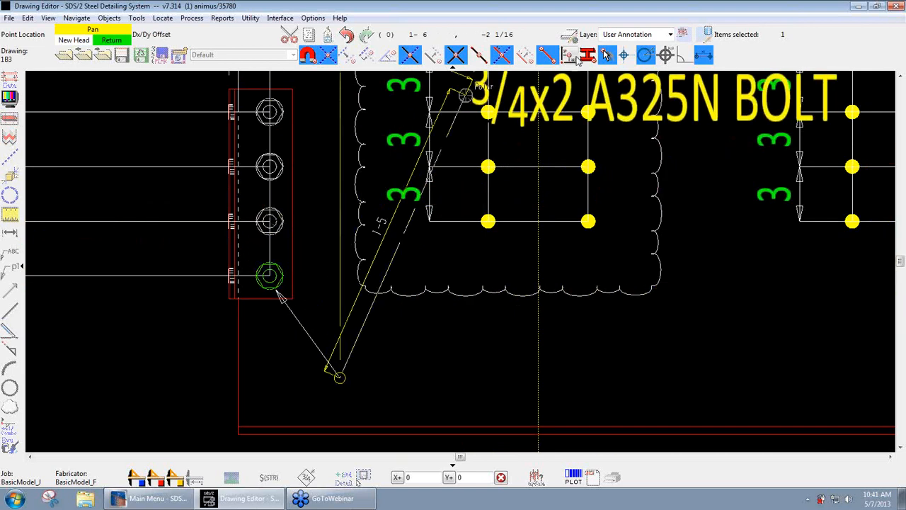
{"action": "left_click", "coordinate": [607, 54]}
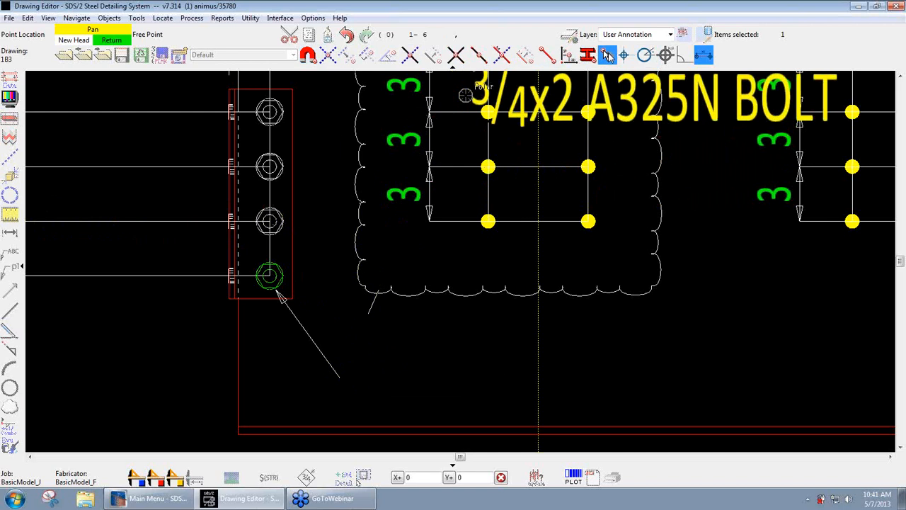
{"action": "left_click", "coordinate": [287, 227]}
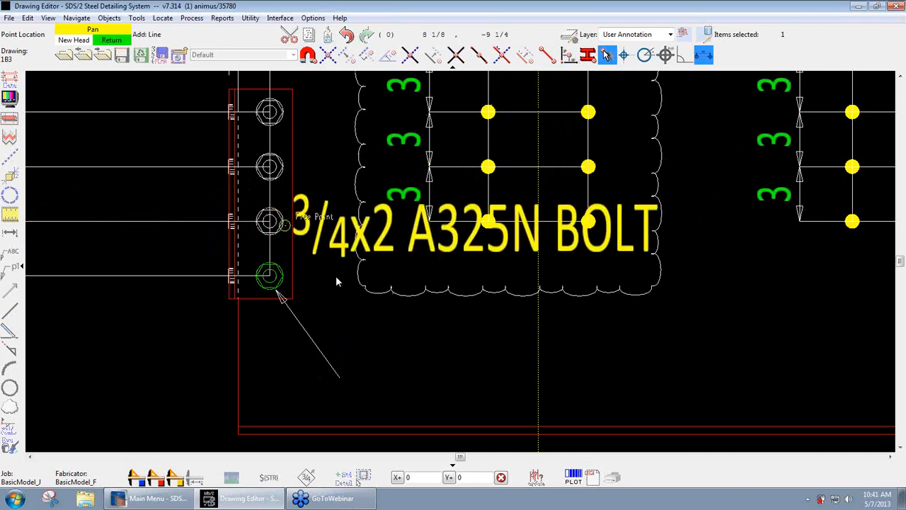
{"action": "left_click", "coordinate": [340, 376]}
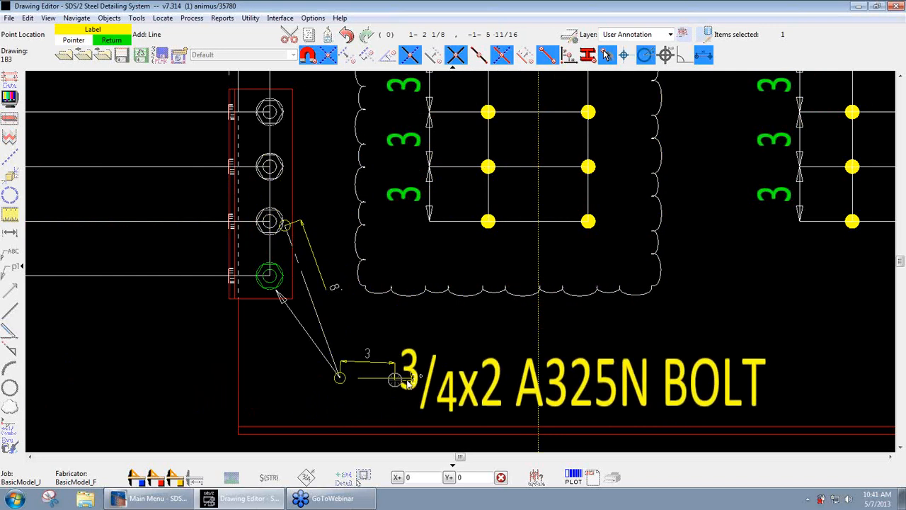
{"action": "left_click", "coordinate": [429, 379]}
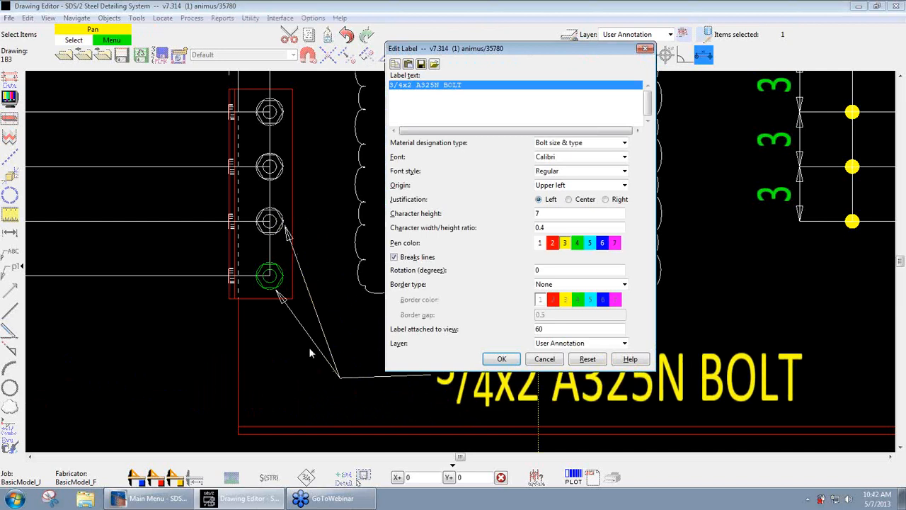
- Set the bolt callout's material designation type to Bolt type only and accept the label
{"action": "left_click", "coordinate": [606, 142]}
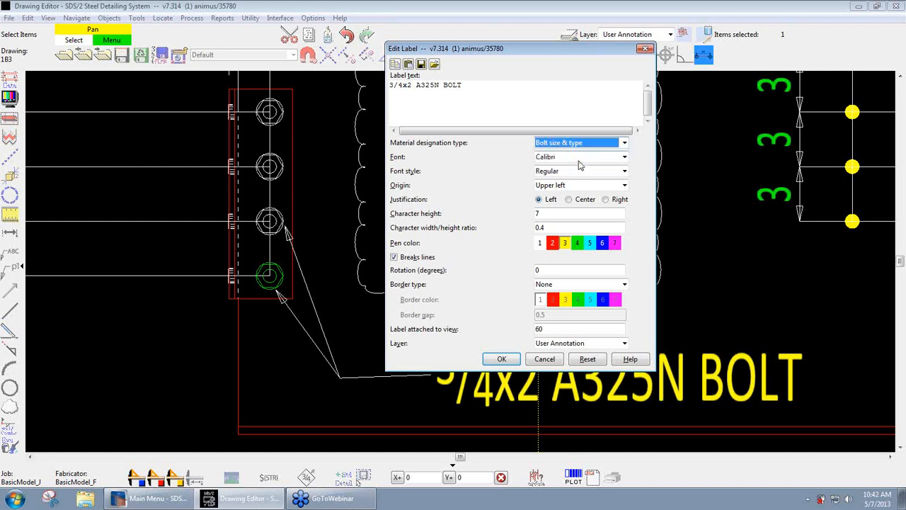
{"action": "left_click", "coordinate": [584, 154]}
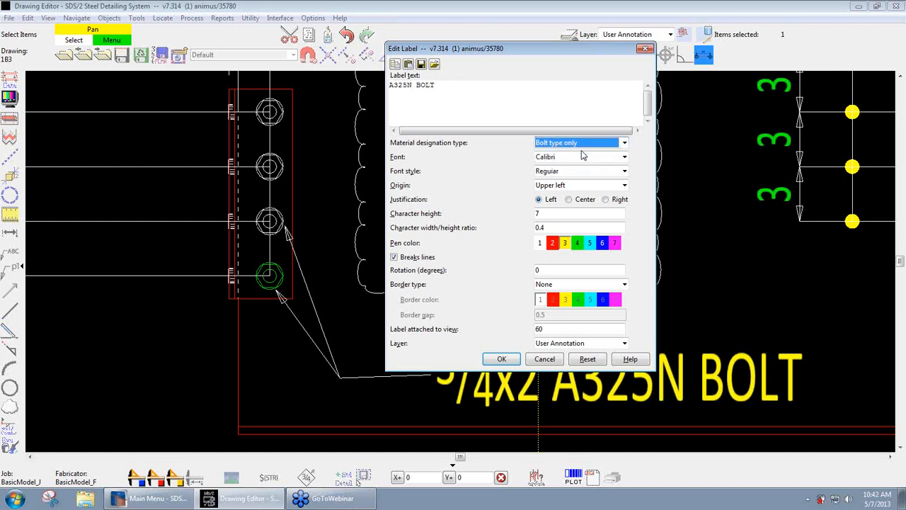
{"action": "left_click", "coordinate": [506, 362]}
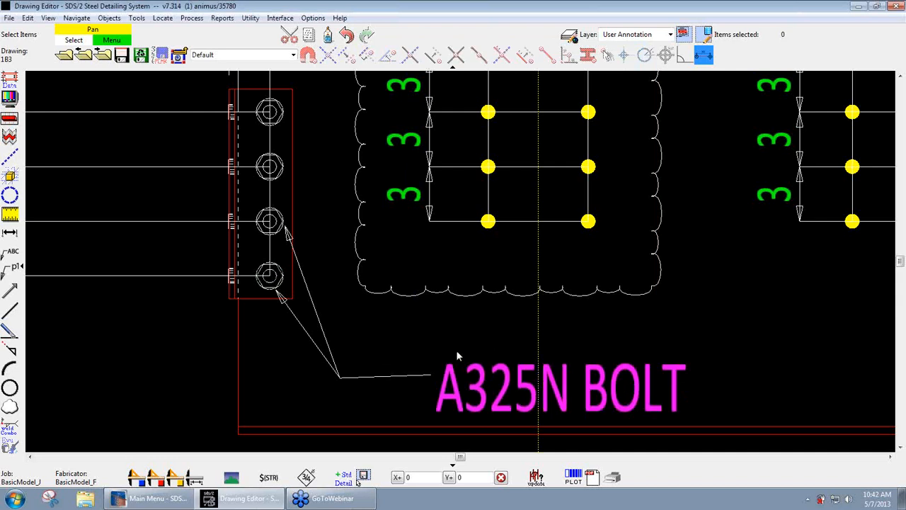
- Open the placed bolt callout label for editing to examine its text and settings, and close it without changes
{"action": "double_click", "coordinate": [504, 388]}
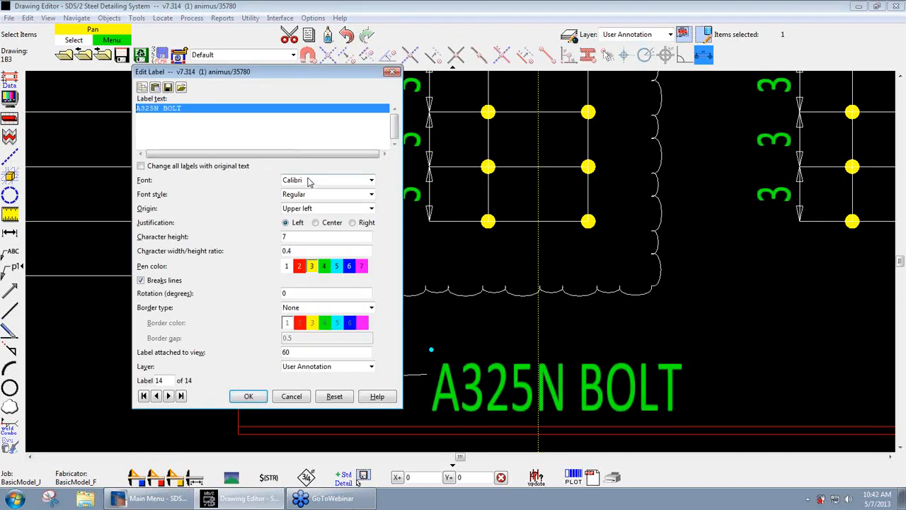
{"action": "left_click", "coordinate": [192, 108]}
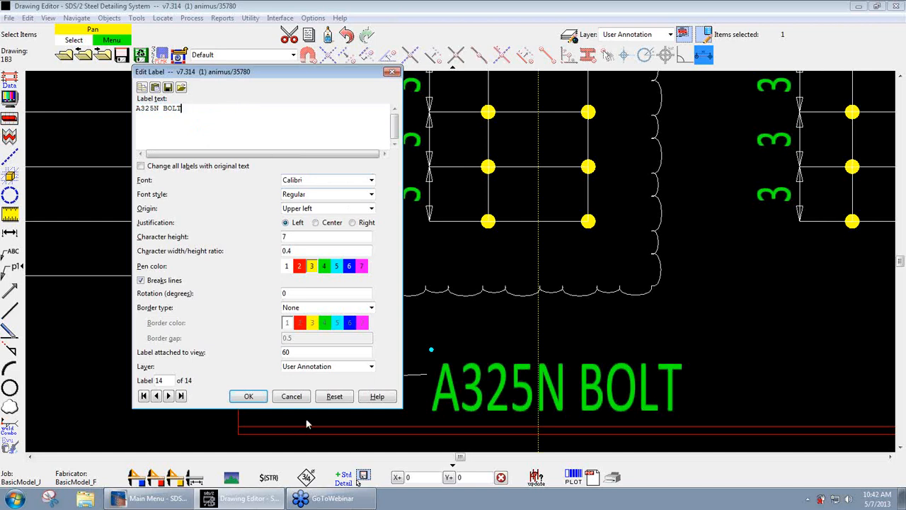
{"action": "left_click", "coordinate": [291, 396]}
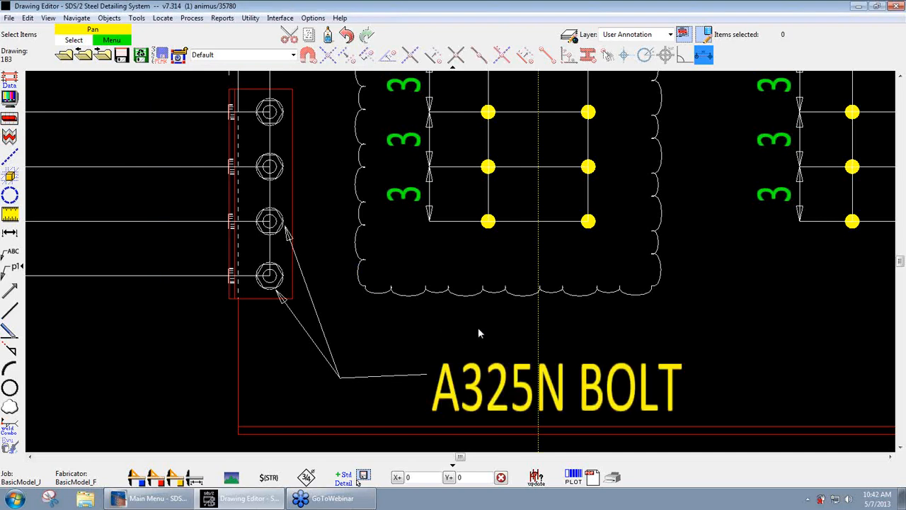
- Delete the bolt callout label together with its two leaders from inside the beam
{"action": "scroll", "coordinate": [479, 328], "scroll_direction": "down", "scroll_amount": 2}
{"action": "middle_click_drag", "start_coordinate": [478, 327], "coordinate": [441, 325]}
{"action": "mouse_move", "coordinate": [441, 324]}
{"action": "left_mouse_down"}
{"action": "mouse_move", "coordinate": [427, 347]}
{"action": "mouse_move", "coordinate": [329, 373]}
{"action": "left_mouse_up"}
{"action": "key", "text": "Delete"}
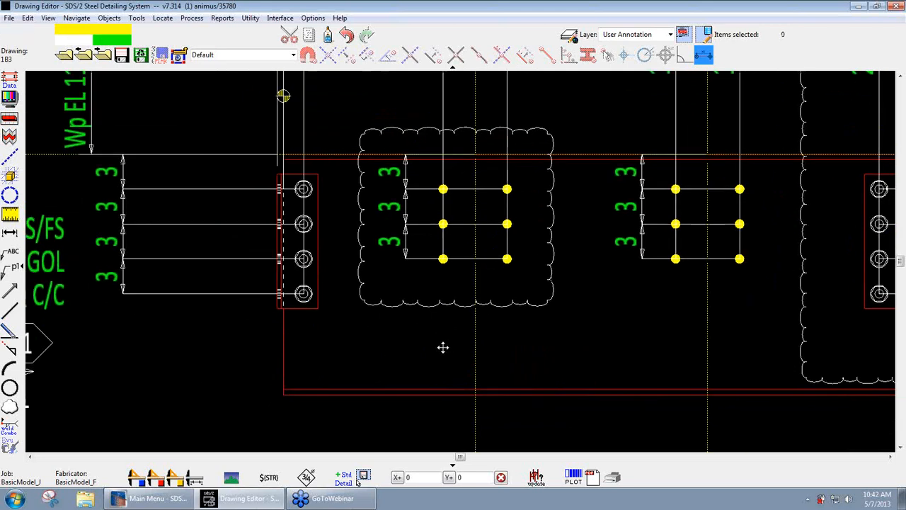
- Add a 13/16 round hole symbol callout for the clouded group's lower-right hole, with a leader about 12-1 5/16 long from the cloud's lower-right corner
{"action": "middle_click_drag", "start_coordinate": [443, 347], "coordinate": [370, 369]}
{"action": "middle_click_drag", "start_coordinate": [525, 373], "coordinate": [491, 374]}
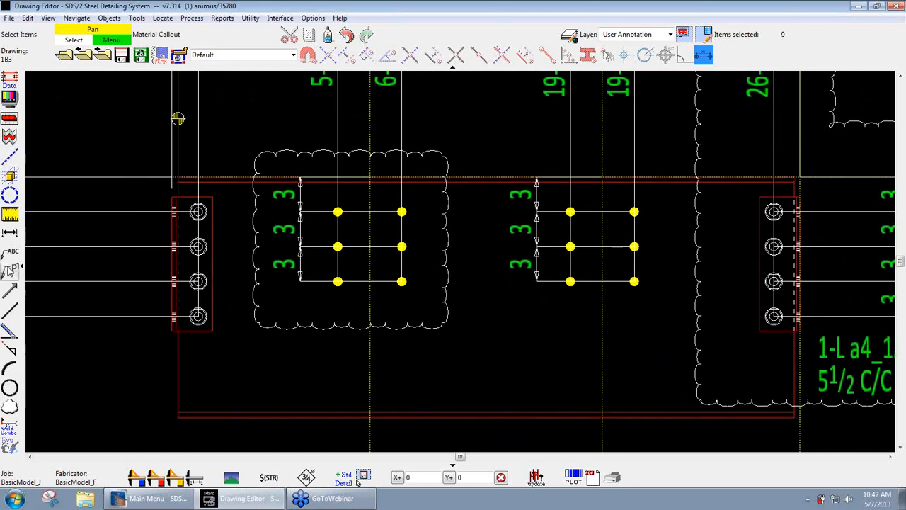
{"action": "left_click", "coordinate": [10, 270]}
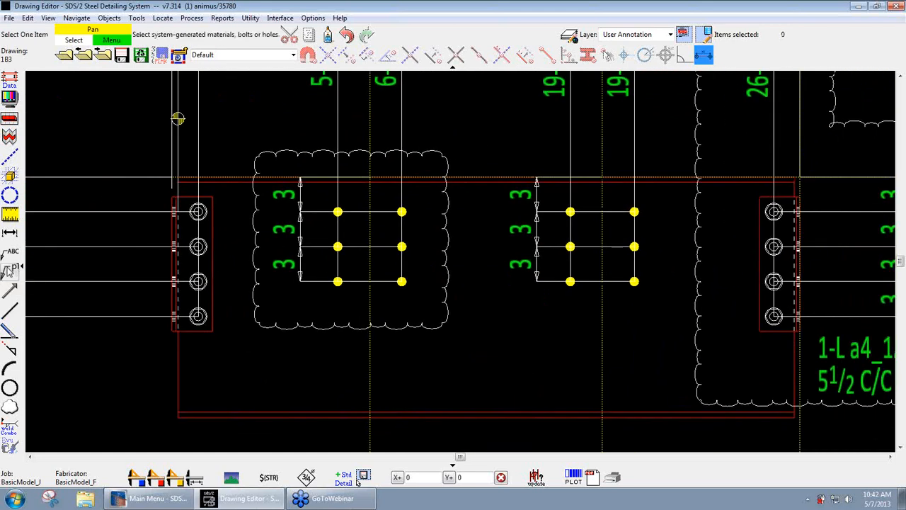
{"action": "left_click", "coordinate": [402, 282]}
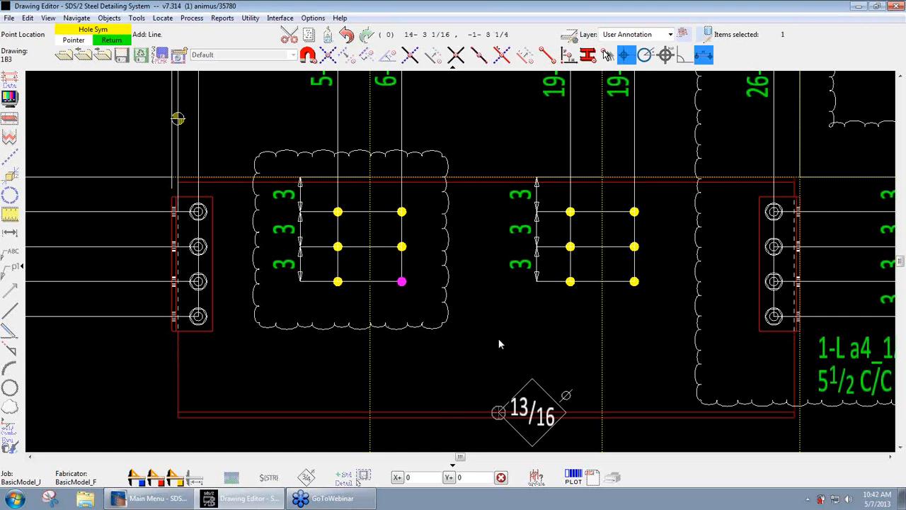
{"action": "left_click", "coordinate": [433, 304]}
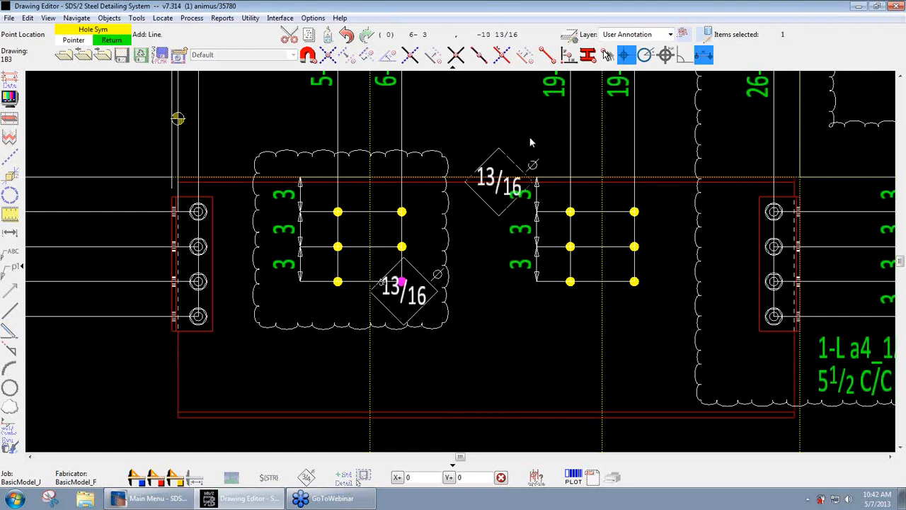
{"action": "left_click", "coordinate": [607, 55]}
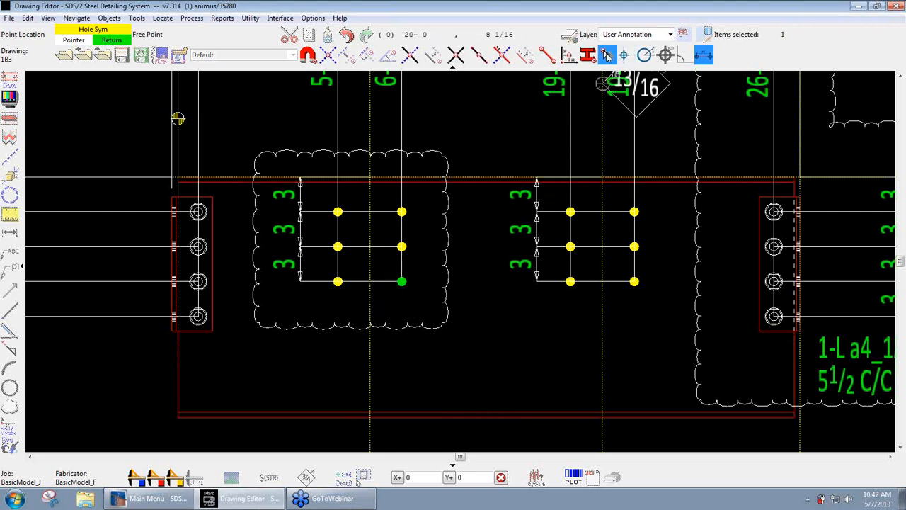
{"action": "left_click", "coordinate": [441, 324]}
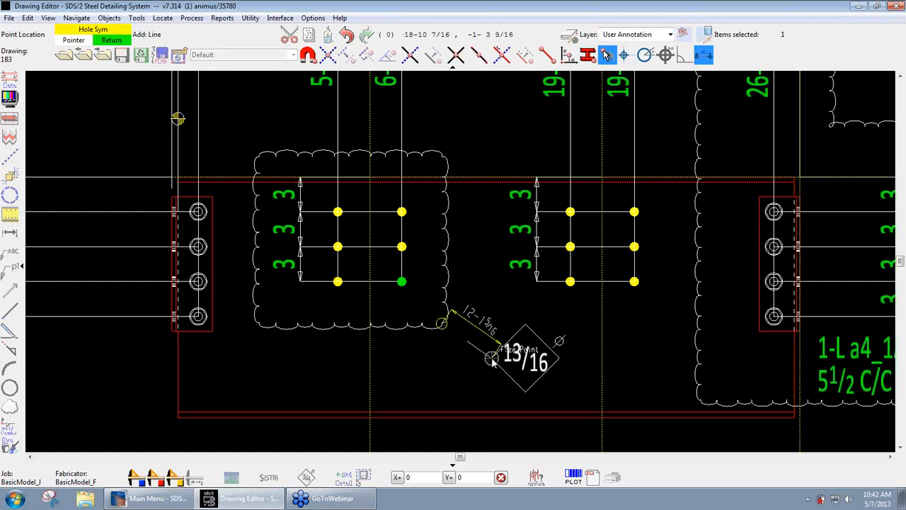
{"action": "left_click", "coordinate": [492, 360]}
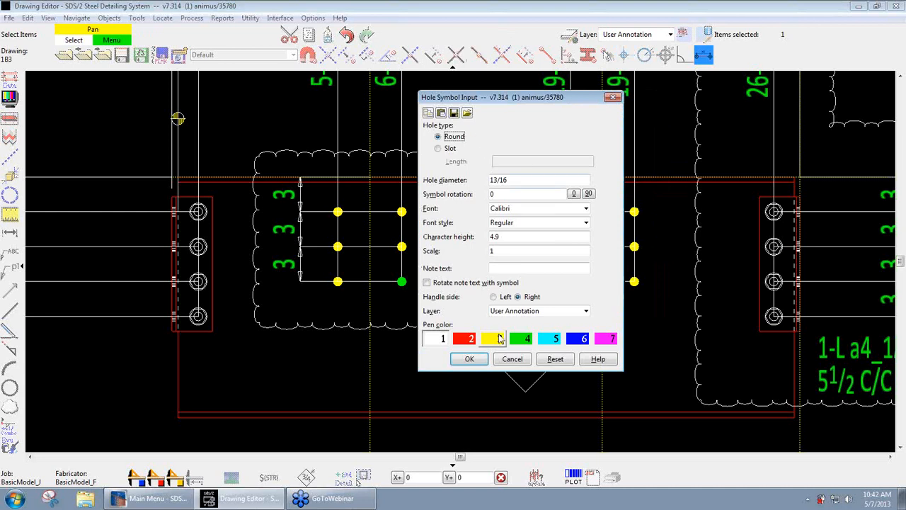
{"action": "left_click", "coordinate": [470, 360]}
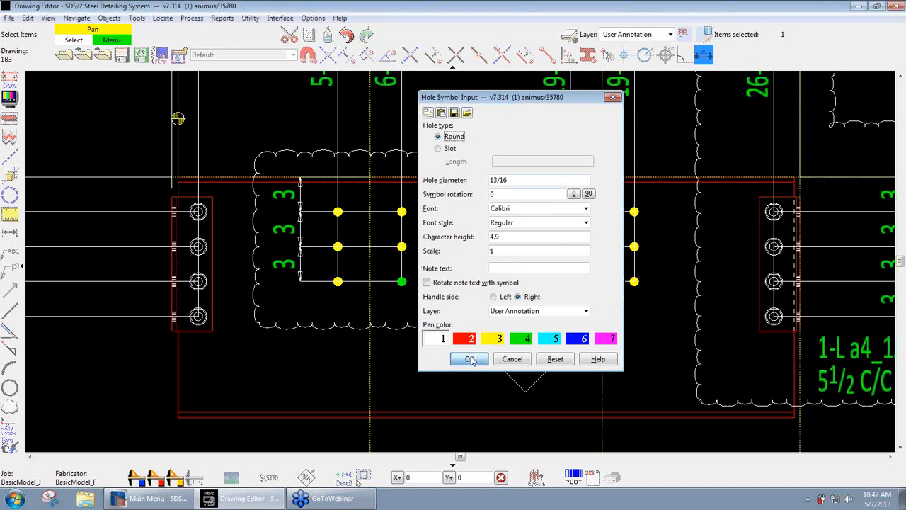
{"action": "left_click", "coordinate": [514, 363]}
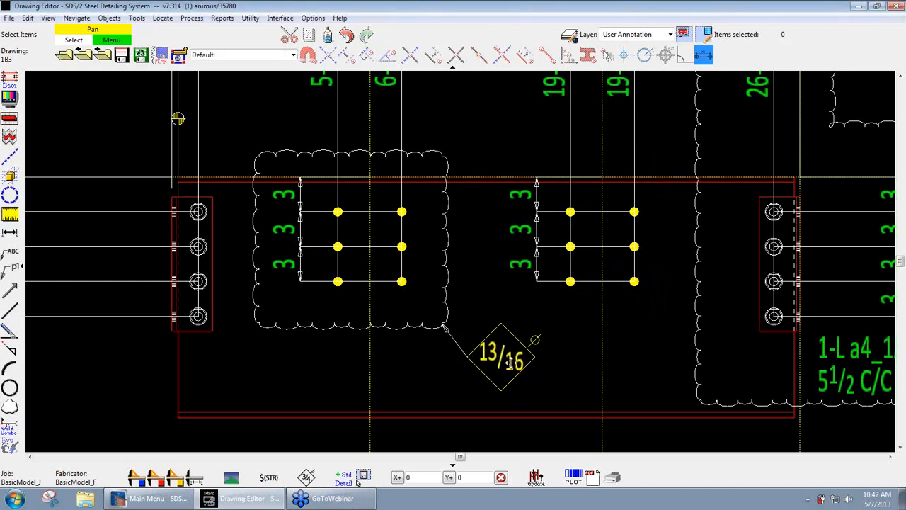
{"action": "scroll", "coordinate": [617, 368], "scroll_direction": "down", "scroll_amount": 2}
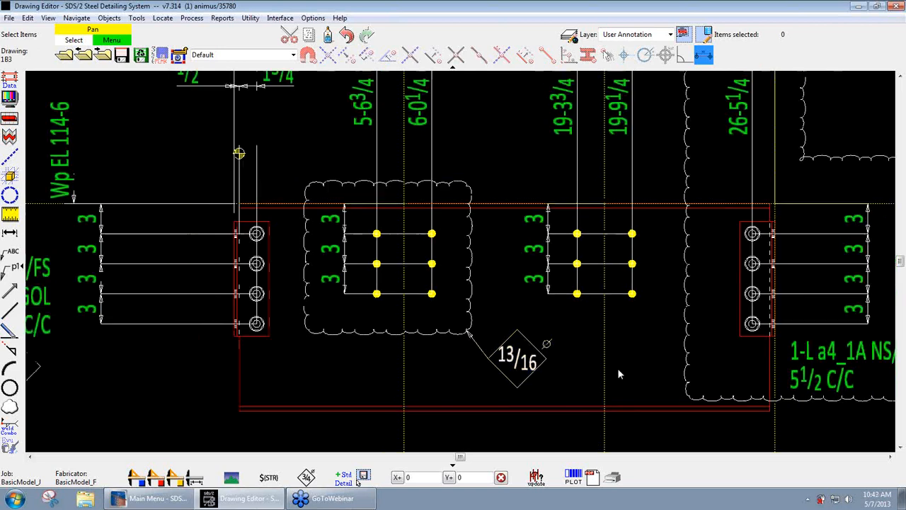
{"action": "mouse_move", "coordinate": [617, 367]}
{"action": "middle_mouse_down"}
{"action": "mouse_move", "coordinate": [623, 356]}
{"action": "mouse_move", "coordinate": [584, 366]}
{"action": "mouse_move", "coordinate": [584, 281]}
{"action": "middle_mouse_up"}
{"action": "scroll", "coordinate": [625, 355], "scroll_direction": "down", "scroll_amount": 2}
{"action": "scroll", "coordinate": [584, 366], "scroll_direction": "down", "scroll_amount": 2}
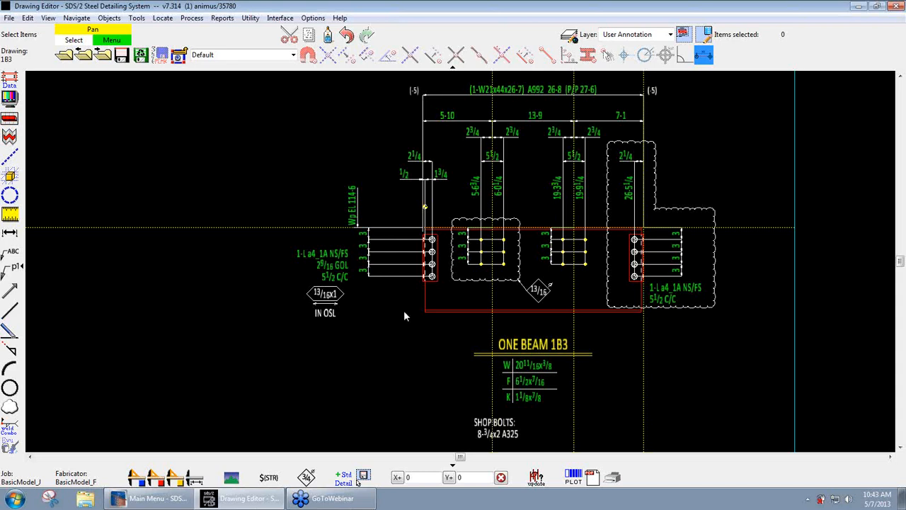
{"action": "scroll", "coordinate": [471, 309], "scroll_direction": "up", "scroll_amount": 2}
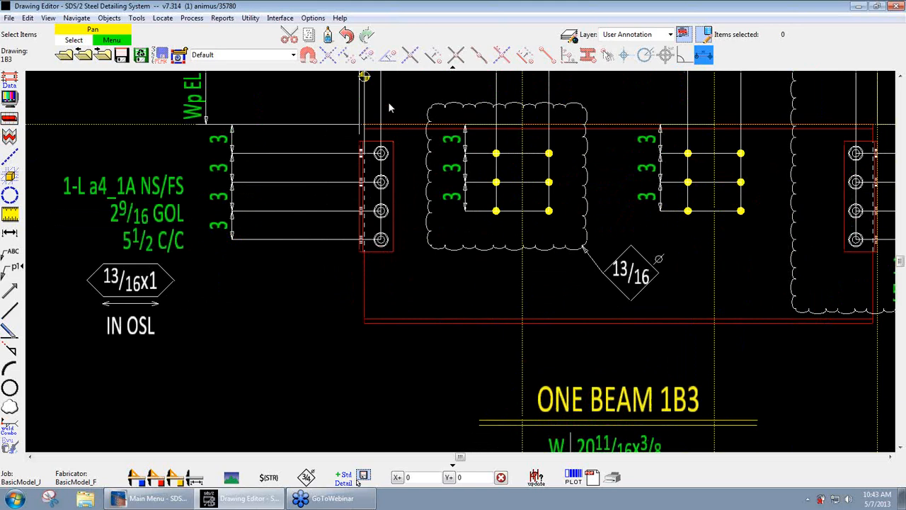
- Open the fabricator's Member and Material Piecemarking Options and review the submaterial default designations for user added material callouts, keeping Mtrl type & pcmk
{"action": "left_click", "coordinate": [314, 18]}
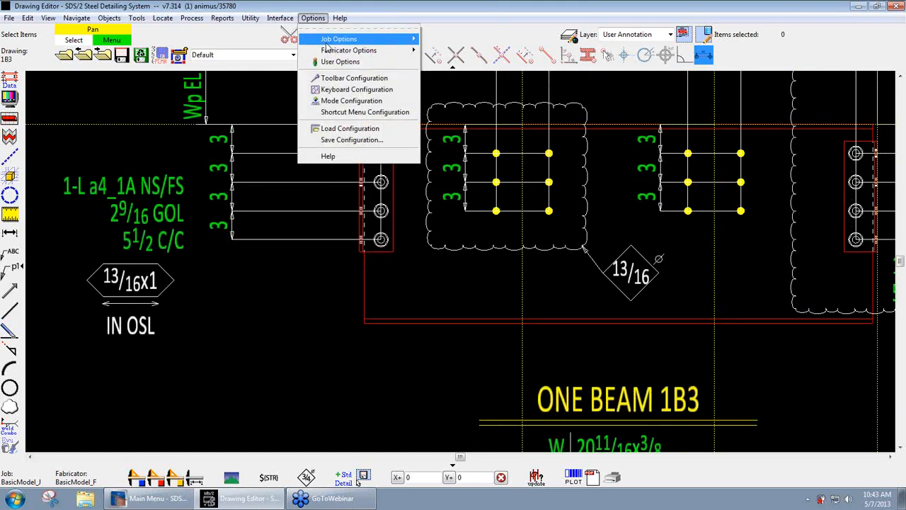
{"action": "mouse_move", "coordinate": [328, 51]}
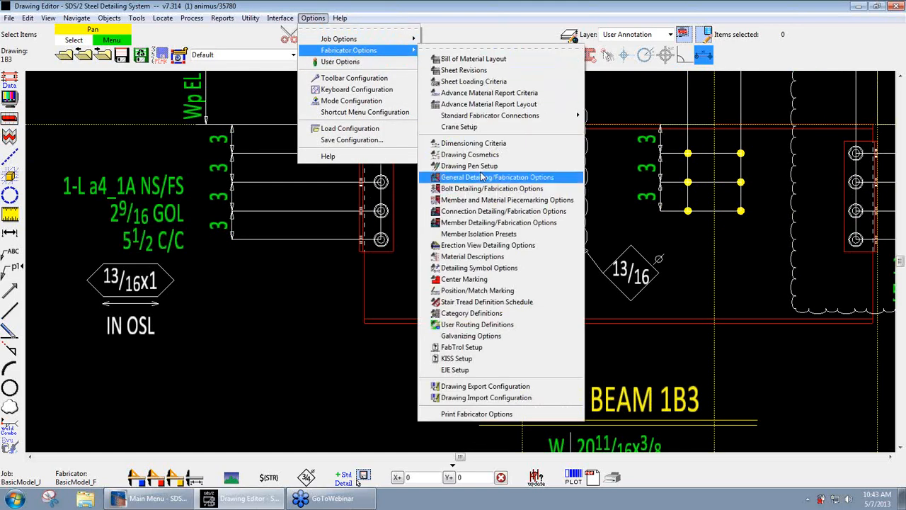
{"action": "left_click", "coordinate": [486, 201]}
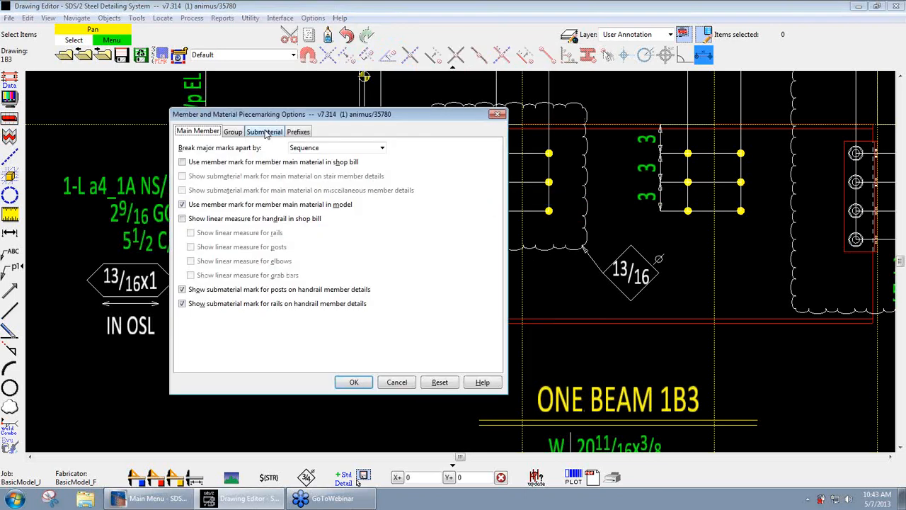
{"action": "left_click", "coordinate": [266, 133]}
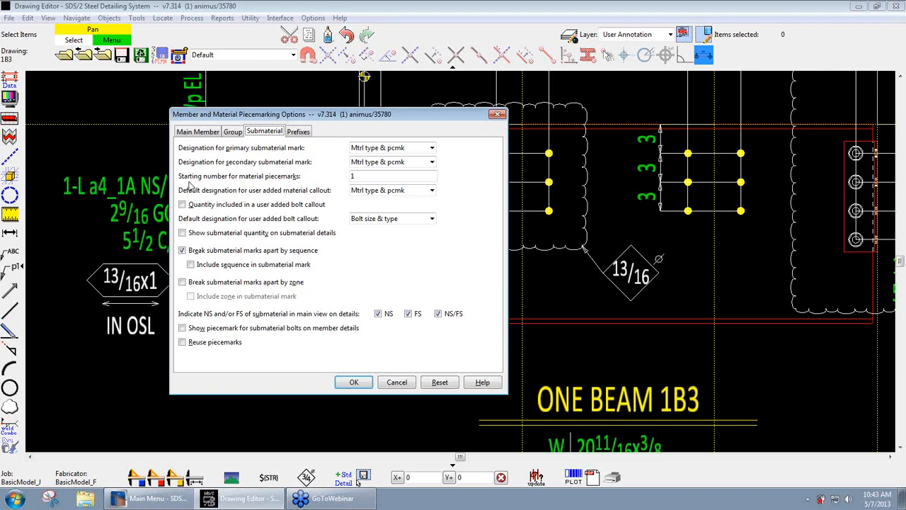
{"action": "left_click", "coordinate": [431, 190]}
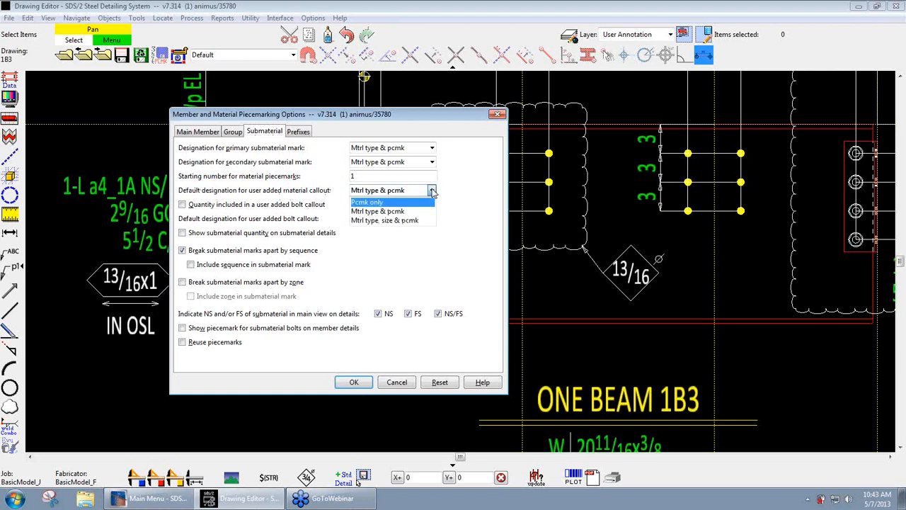
{"action": "key", "text": "Down"}
{"action": "key", "text": "Down"}
{"action": "key", "text": "Up"}
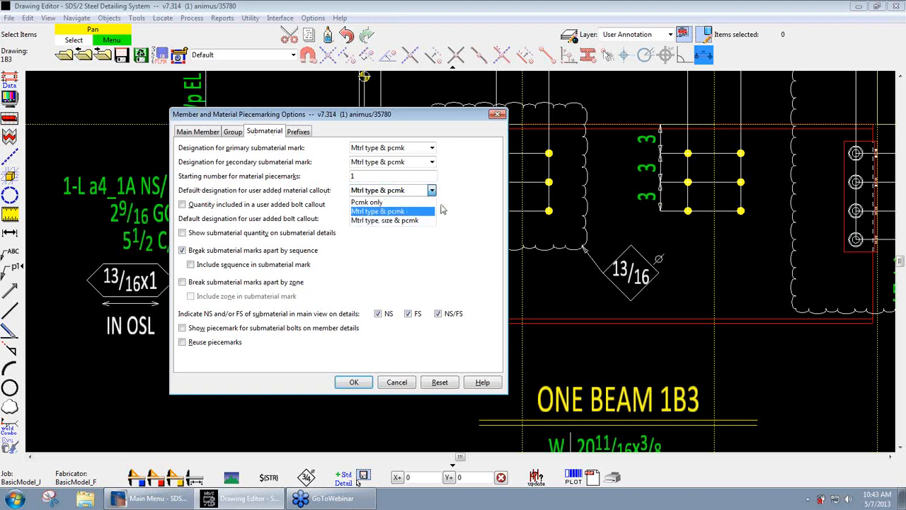
{"action": "key", "text": "Return"}
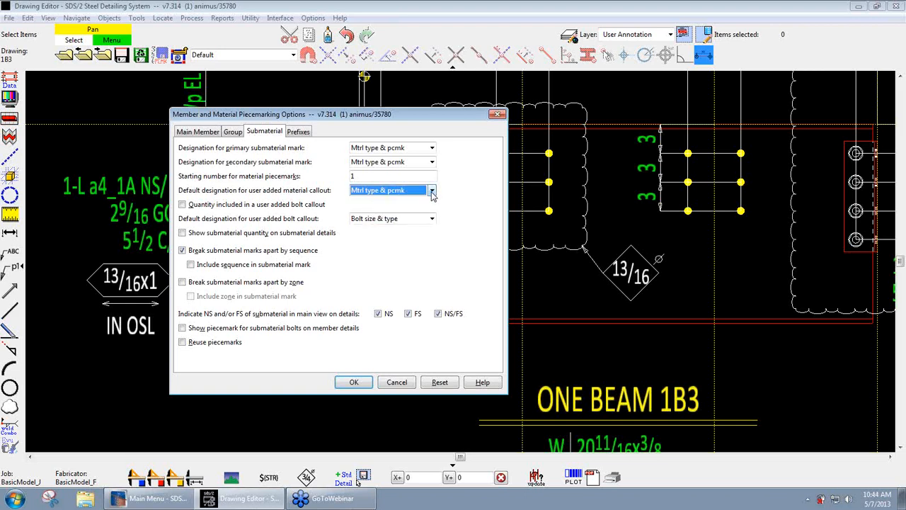
- Review the quantity setting and default designations for user added bolt callouts, and close the options without saving
{"action": "left_click", "coordinate": [221, 205]}
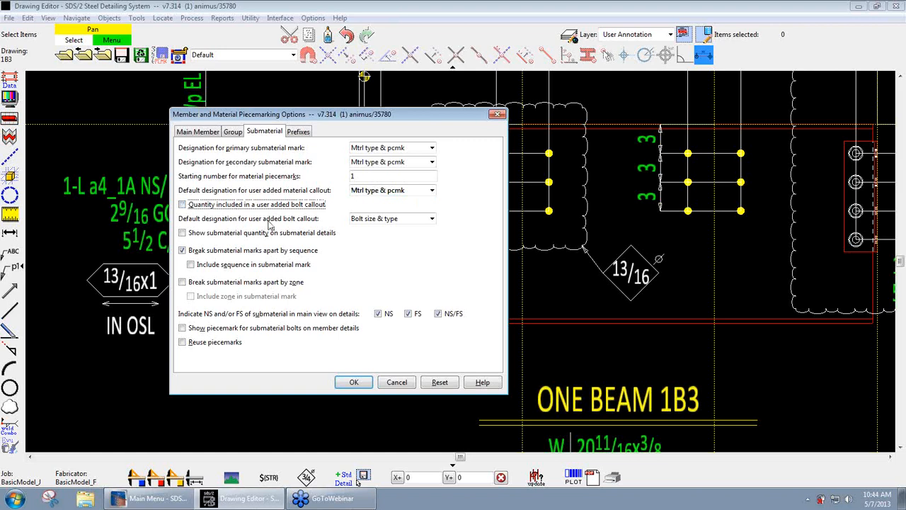
{"action": "left_click", "coordinate": [414, 220]}
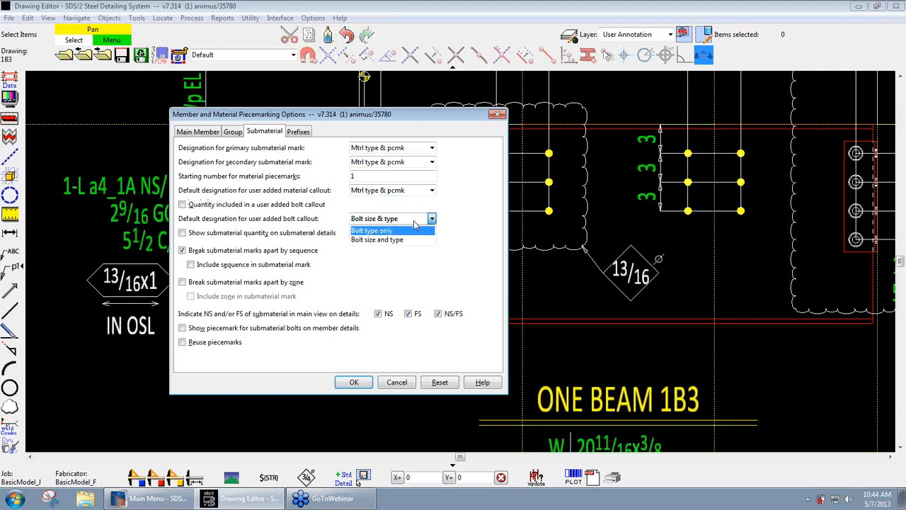
{"action": "left_click", "coordinate": [414, 220]}
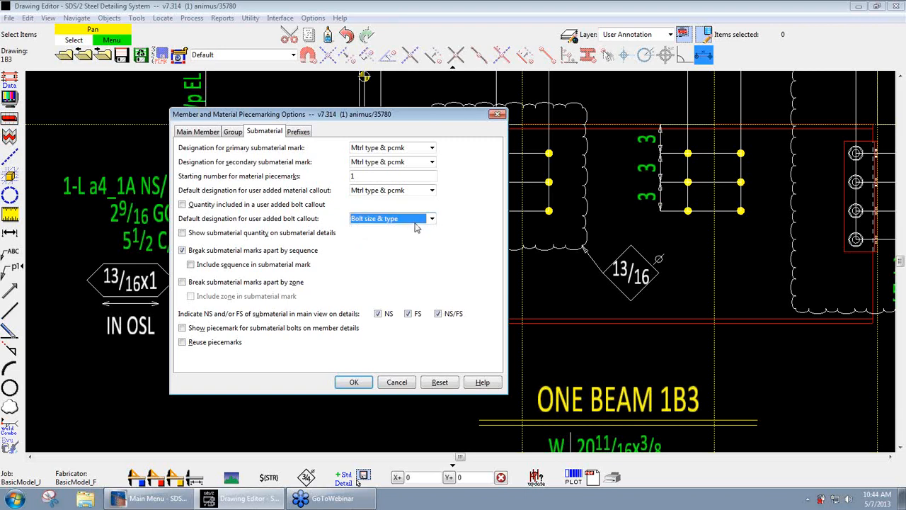
{"action": "left_click", "coordinate": [394, 382]}
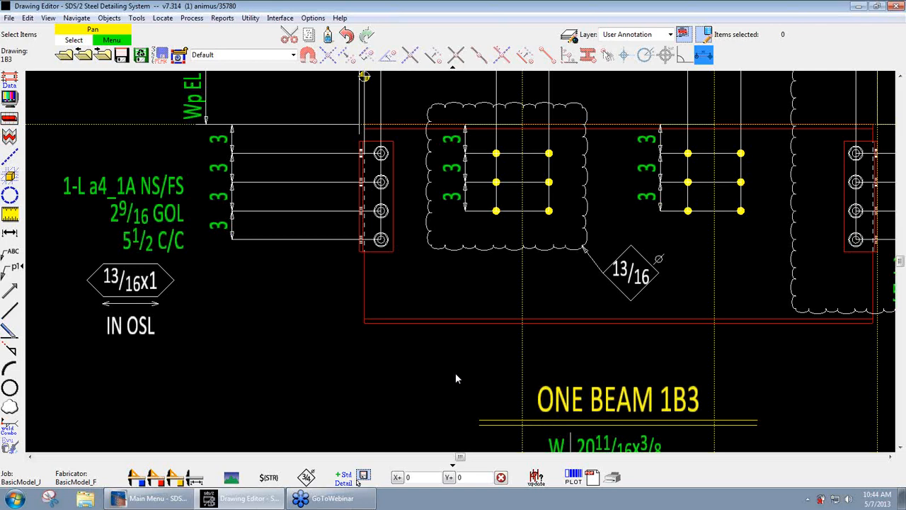
- Save the beam detail drawing 1B3
{"action": "scroll", "coordinate": [440, 365], "scroll_direction": "down", "scroll_amount": 5}
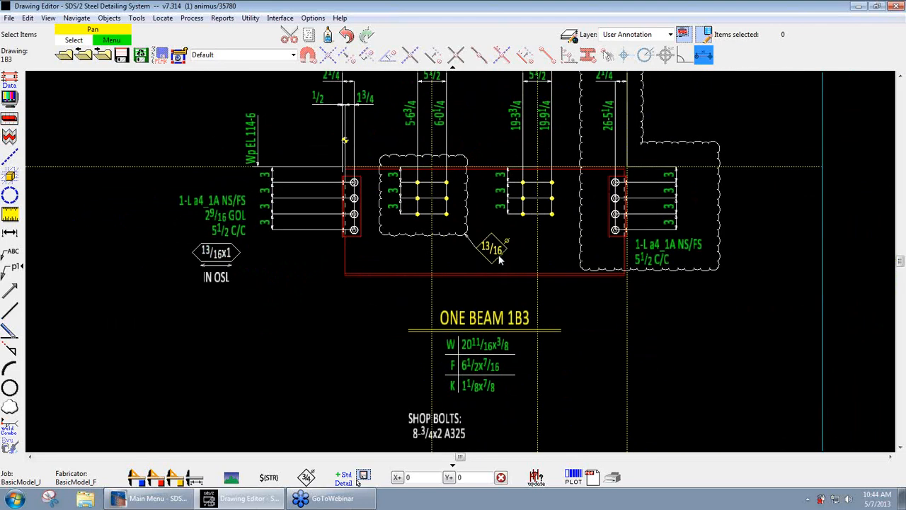
{"action": "scroll", "coordinate": [568, 315], "scroll_direction": "down", "scroll_amount": 3}
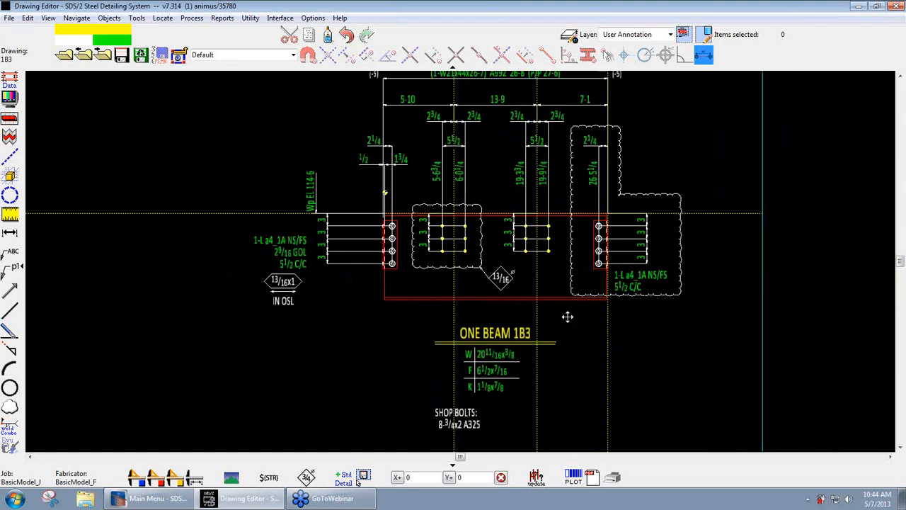
{"action": "middle_click_drag", "start_coordinate": [568, 319], "coordinate": [567, 334]}
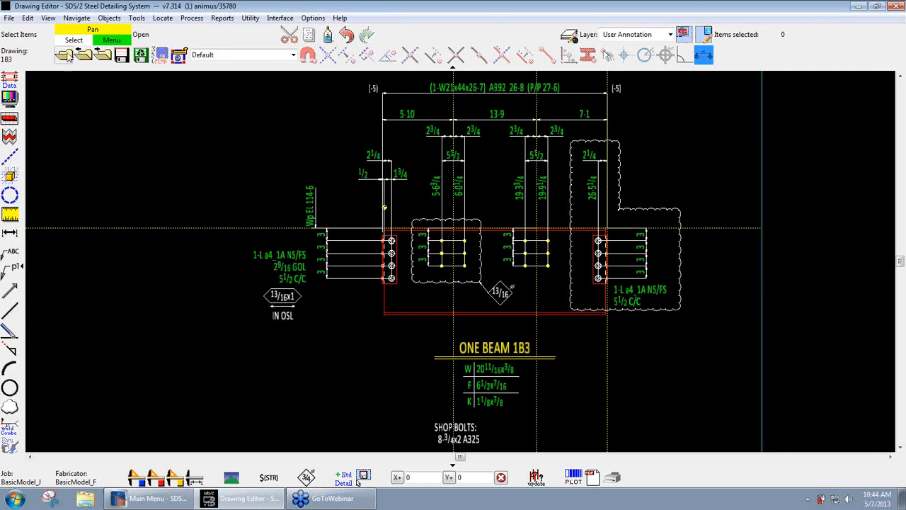
{"action": "left_click", "coordinate": [121, 55]}
- Look through the global symbols list, return to the job symbols and open the ApprovalStamp symbol
{"action": "left_click", "coordinate": [65, 56]}
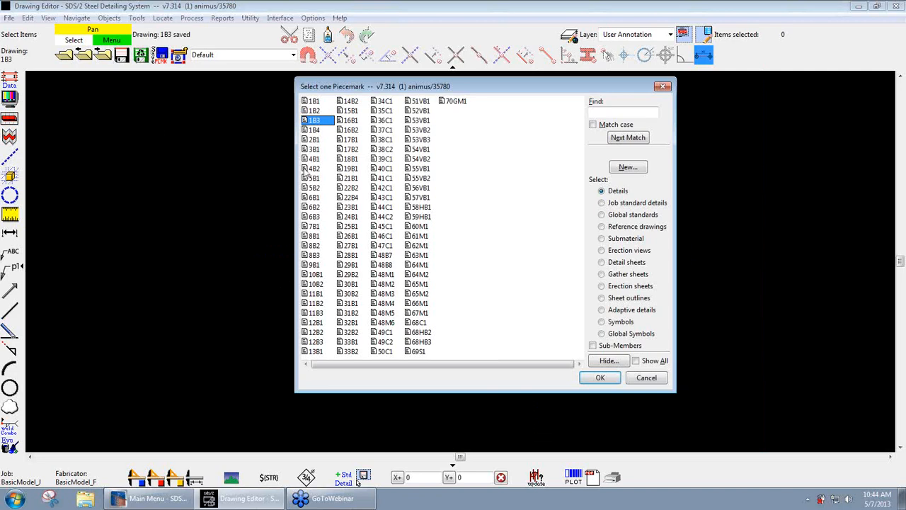
{"action": "left_click", "coordinate": [614, 323]}
{"action": "left_click", "coordinate": [618, 335]}
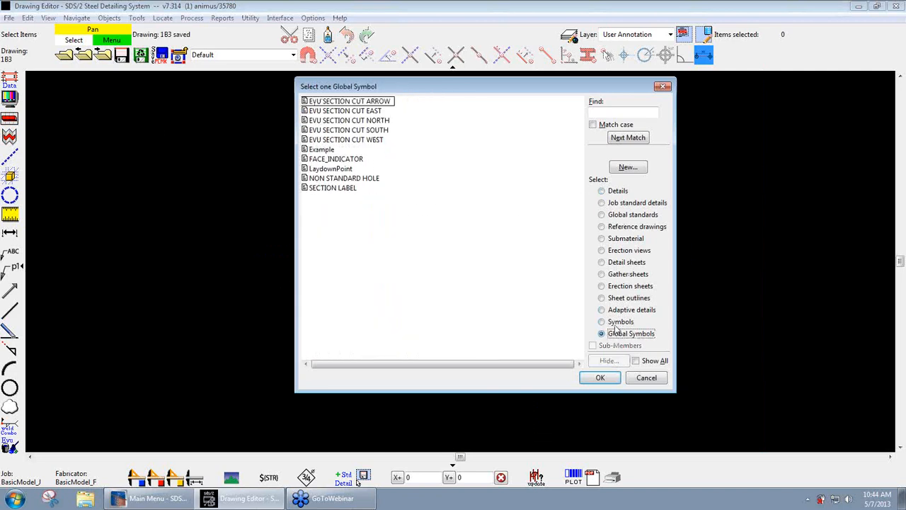
{"action": "left_click", "coordinate": [615, 323]}
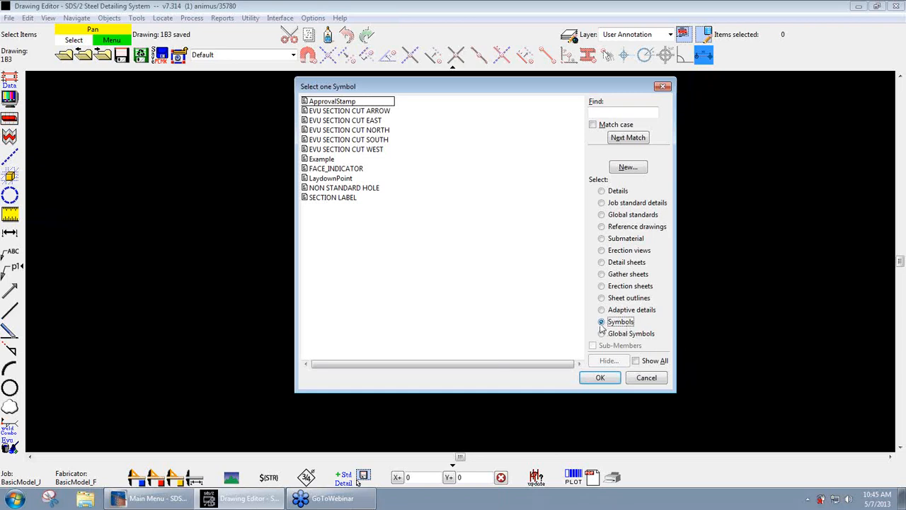
{"action": "left_click", "coordinate": [329, 104]}
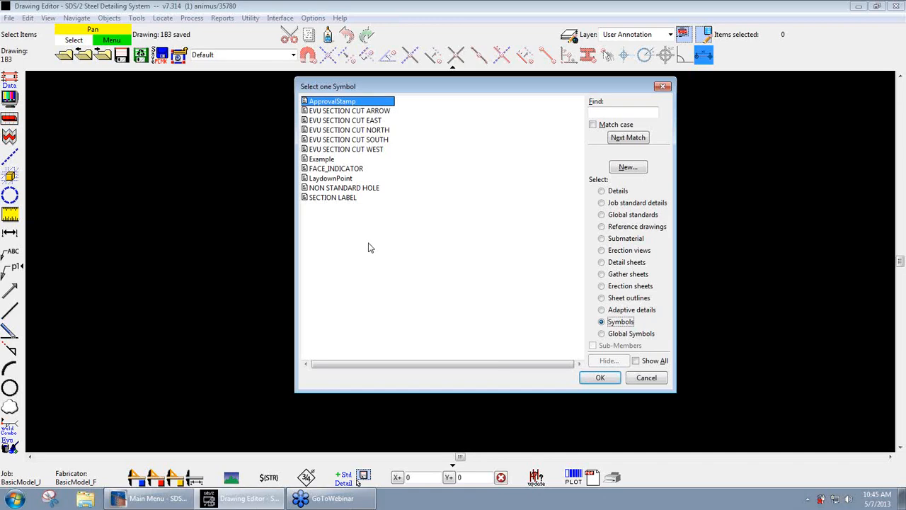
{"action": "left_click", "coordinate": [598, 379]}
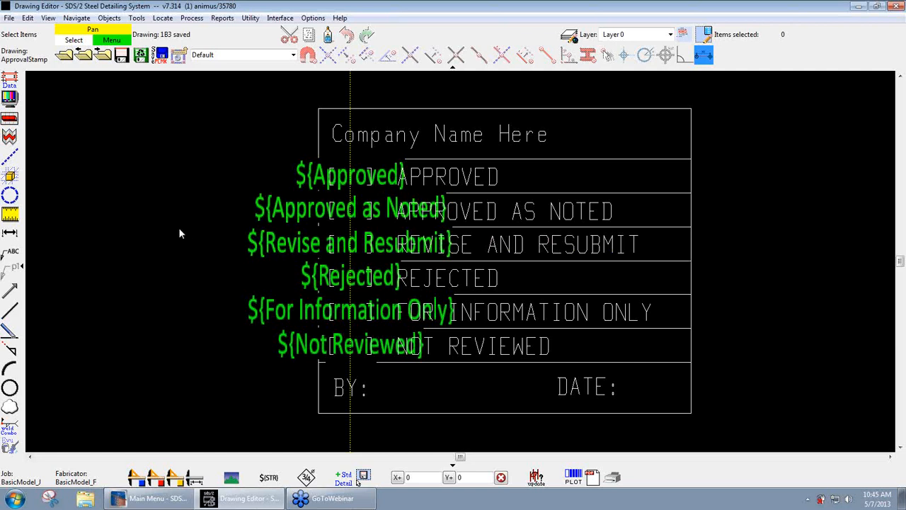
- Open detail sheet 1
{"action": "left_click", "coordinate": [65, 55]}
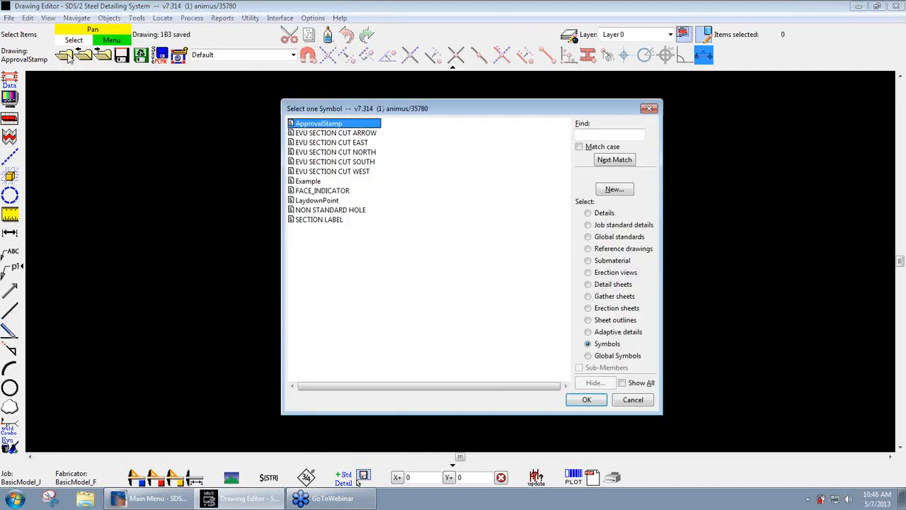
{"action": "left_click", "coordinate": [597, 285]}
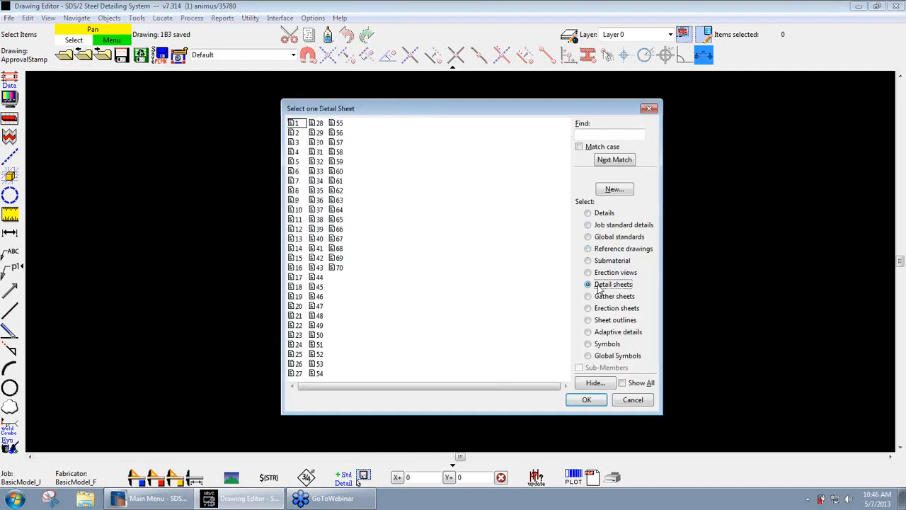
{"action": "double_click", "coordinate": [295, 124]}
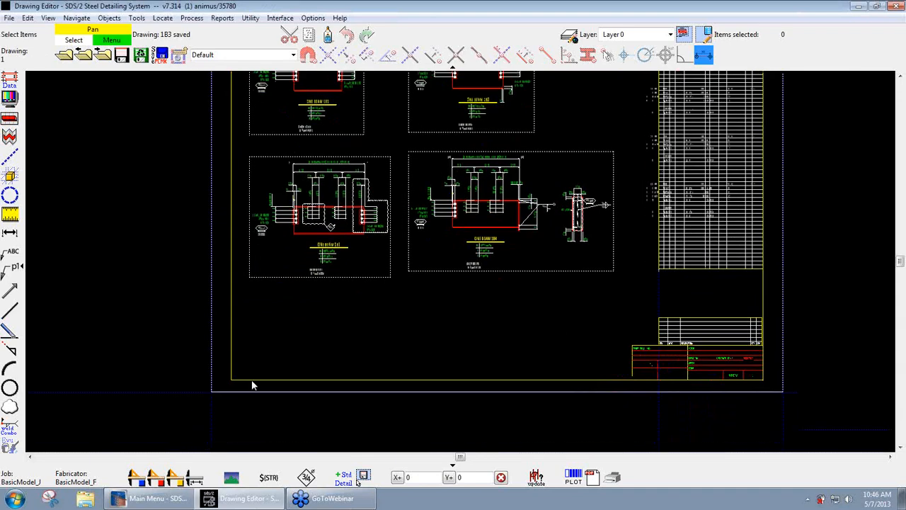
- Begin adding a symbol to the detail sheet and choose ApprovalStamp as the symbol
{"action": "scroll", "coordinate": [682, 398], "scroll_direction": "up", "scroll_amount": 3}
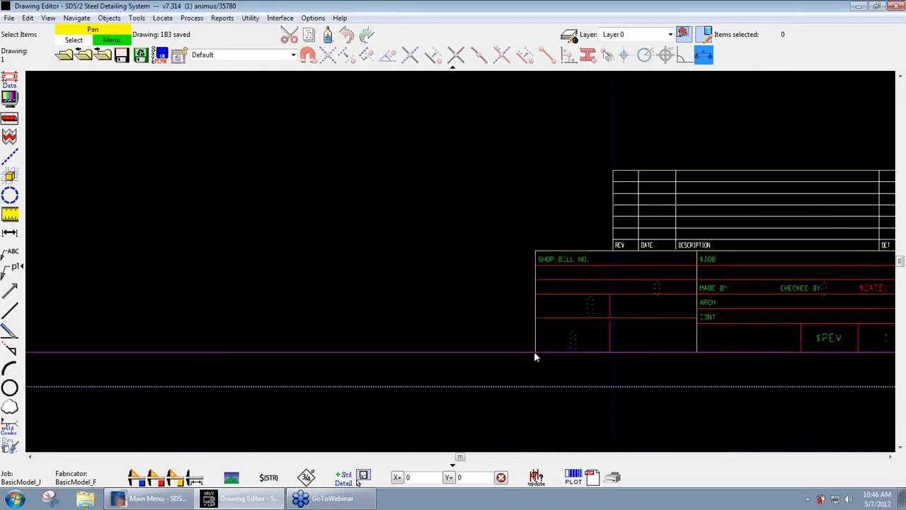
{"action": "scroll", "coordinate": [472, 278], "scroll_direction": "down", "scroll_amount": 1}
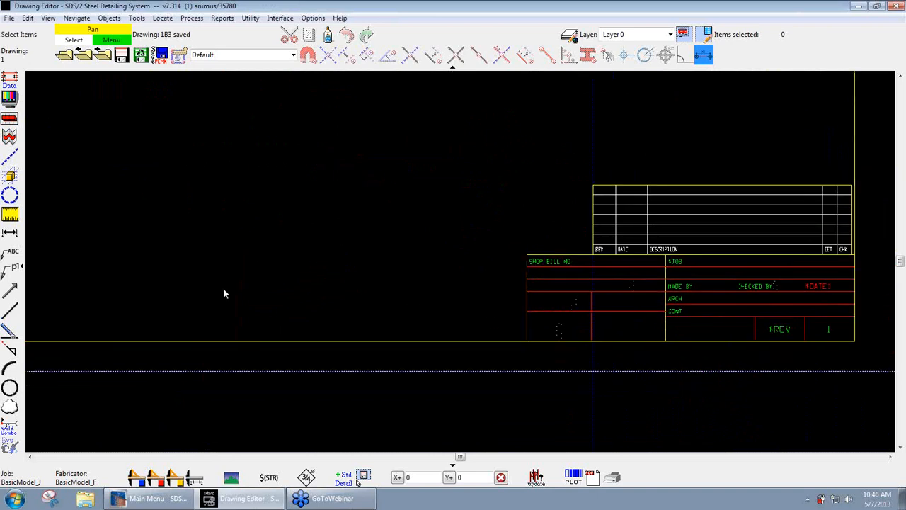
{"action": "left_click", "coordinate": [110, 17]}
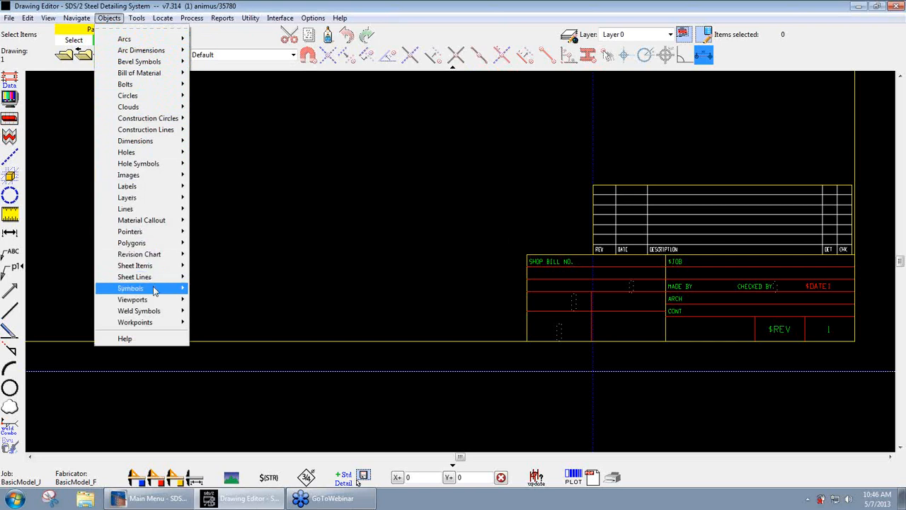
{"action": "mouse_move", "coordinate": [154, 294]}
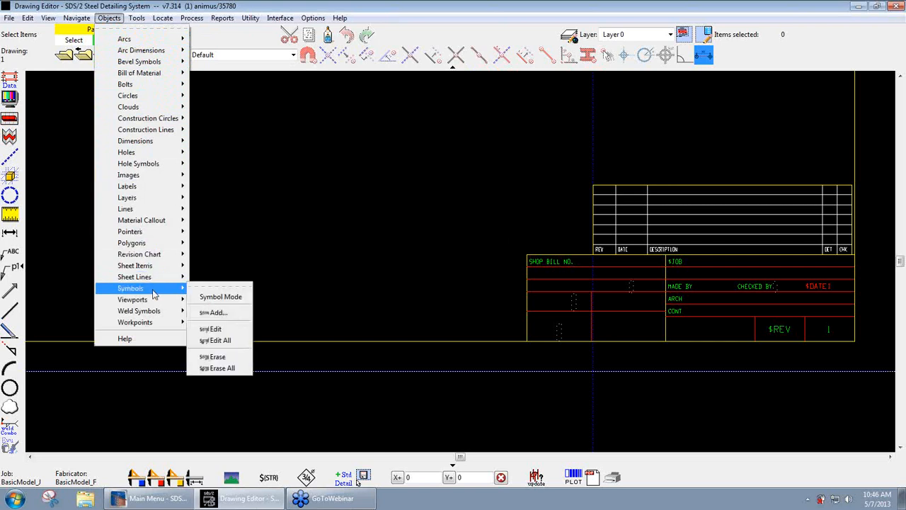
{"action": "left_click", "coordinate": [228, 313]}
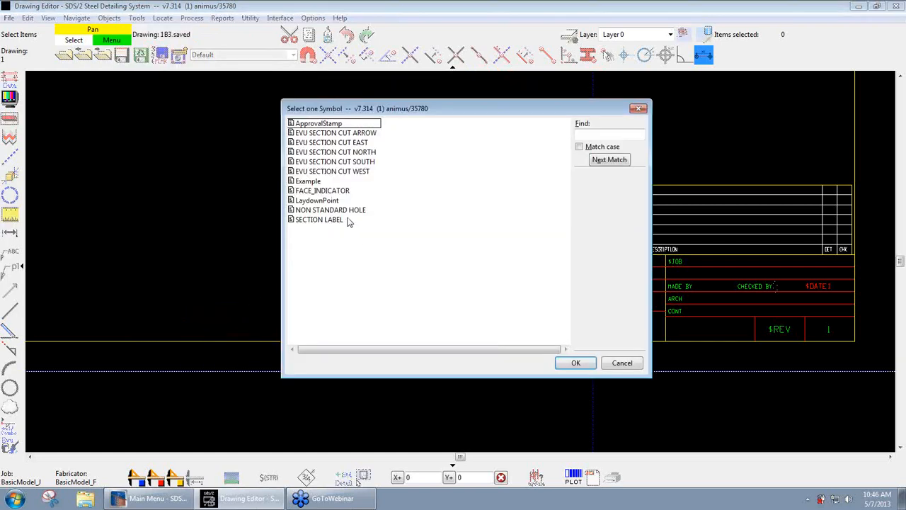
{"action": "double_click", "coordinate": [325, 128]}
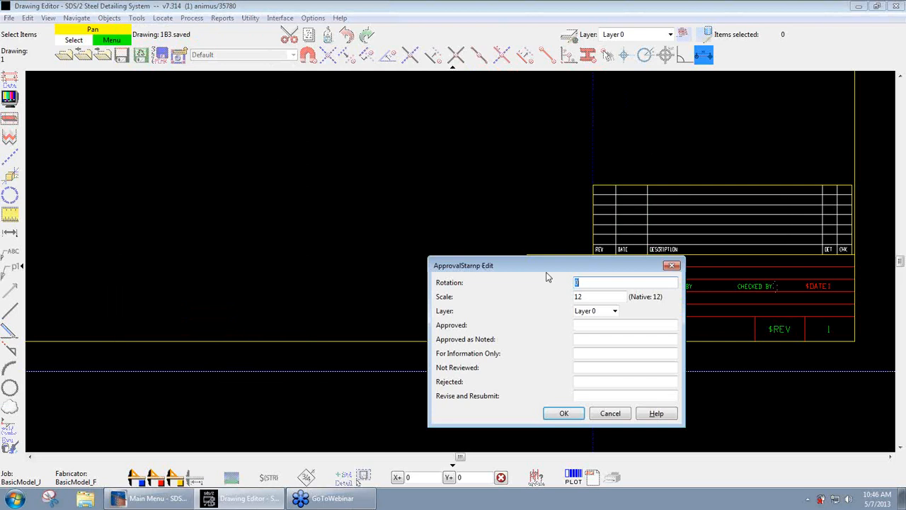
- Enter X for Not Reviewed and place the approval stamp in the empty area left of the title block
{"action": "left_click_drag", "start_coordinate": [541, 266], "coordinate": [445, 153]}
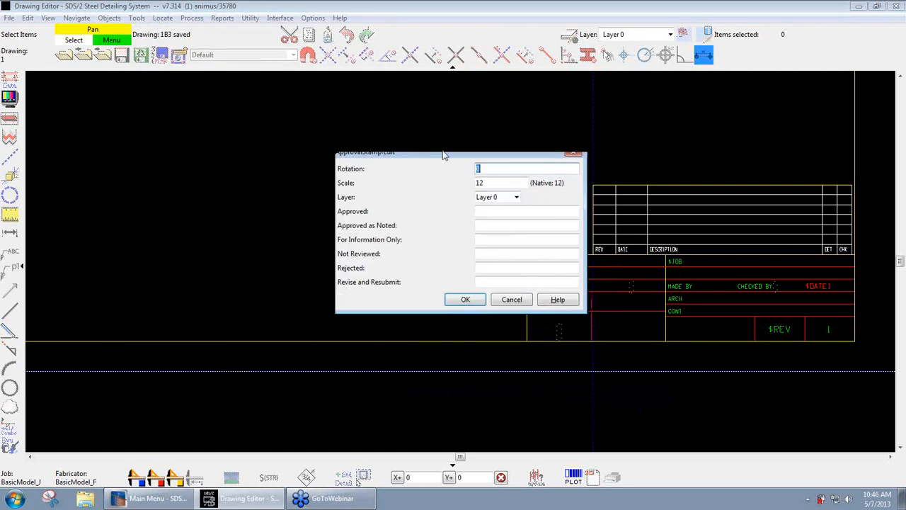
{"action": "left_click", "coordinate": [493, 253]}
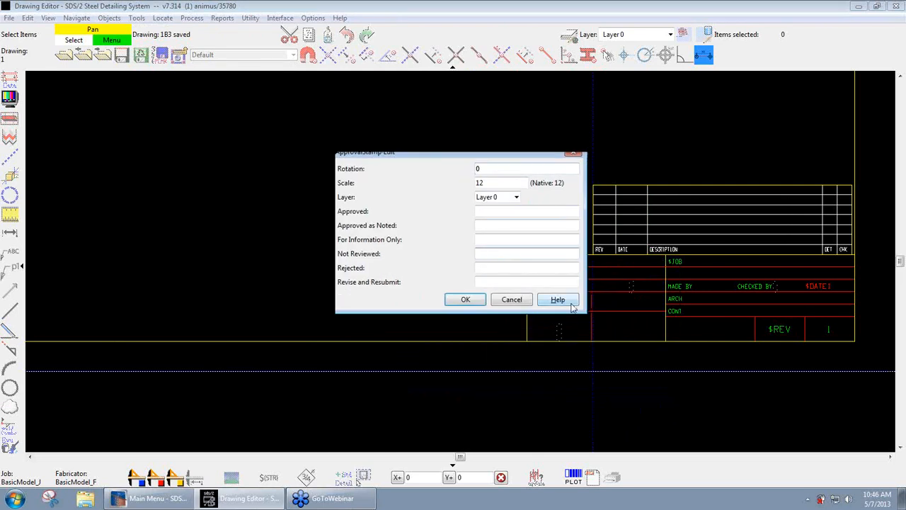
{"action": "left_click", "coordinate": [572, 305]}
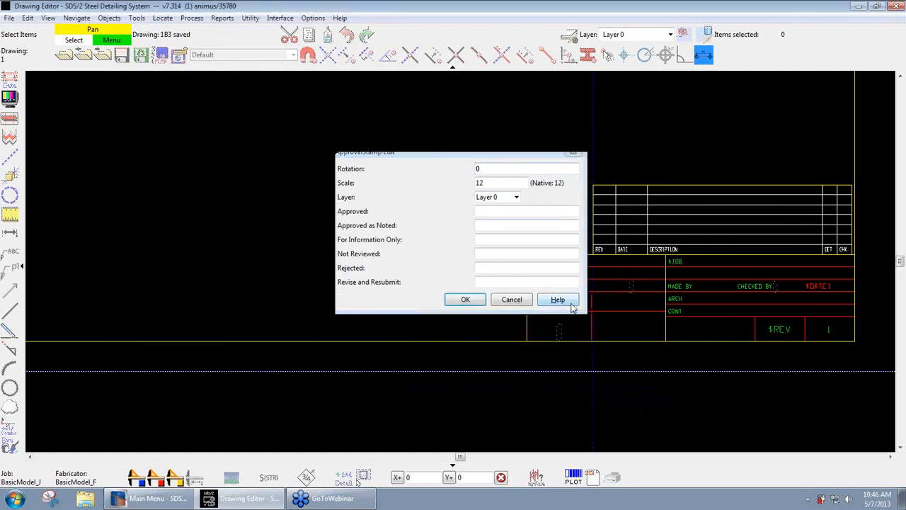
{"action": "left_click", "coordinate": [503, 252]}
{"action": "type", "text": "X"}
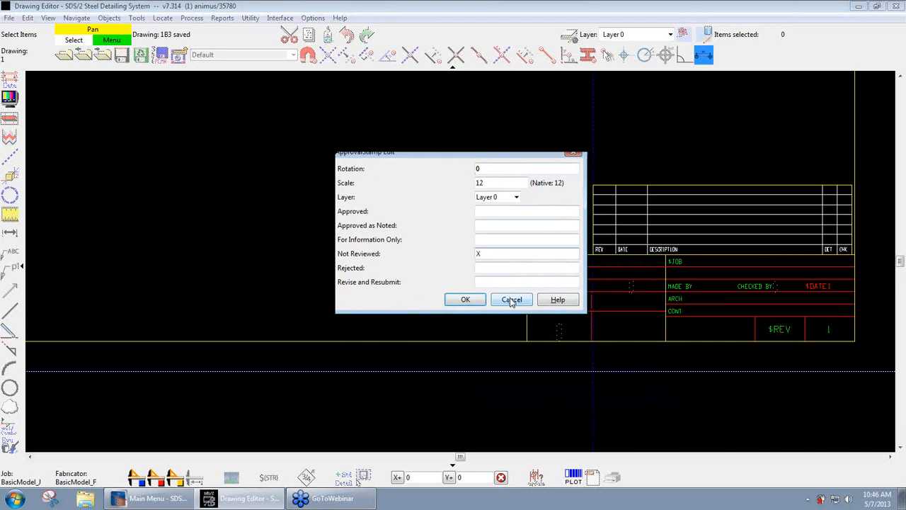
{"action": "left_click", "coordinate": [465, 299]}
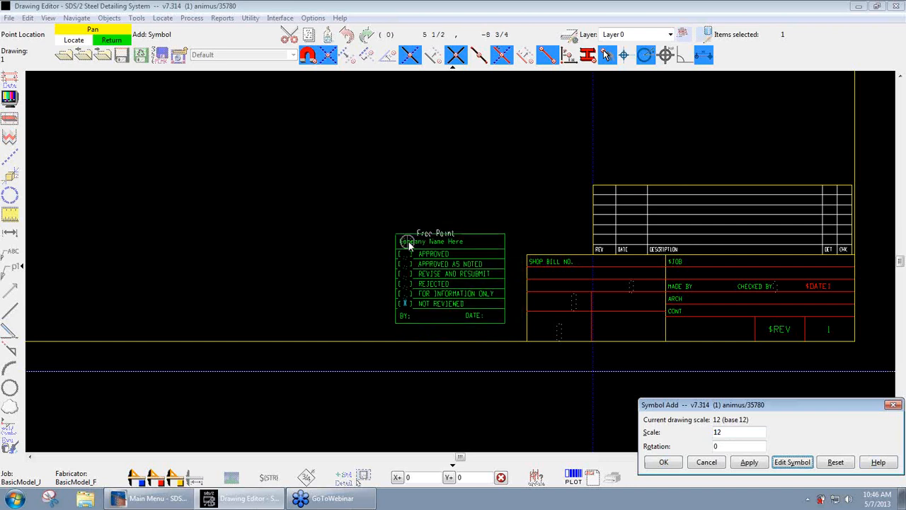
{"action": "left_click", "coordinate": [212, 231]}
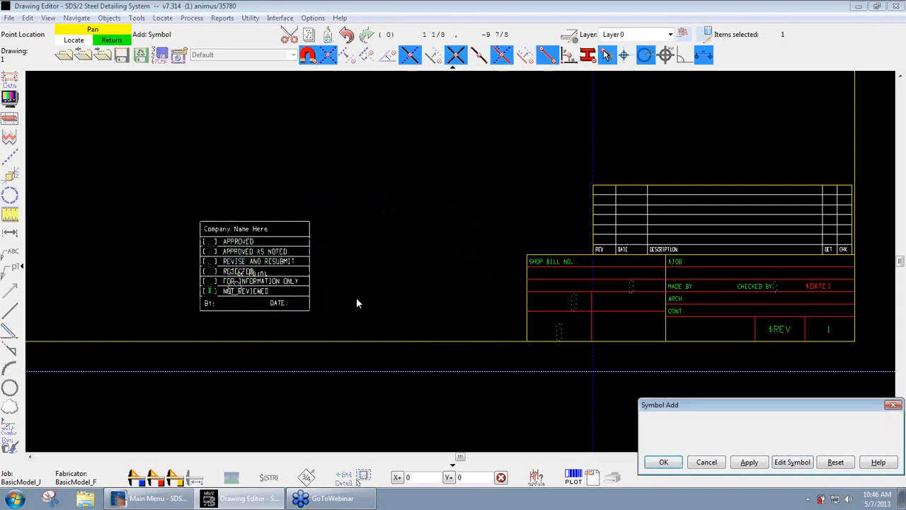
{"action": "right_click", "coordinate": [358, 240]}
- Check the placed approval stamp up close and save detail sheet 1
{"action": "scroll", "coordinate": [297, 274], "scroll_direction": "up", "scroll_amount": 3}
{"action": "middle_click_drag", "start_coordinate": [216, 273], "coordinate": [230, 253]}
{"action": "scroll", "coordinate": [226, 268], "scroll_direction": "up", "scroll_amount": 1}
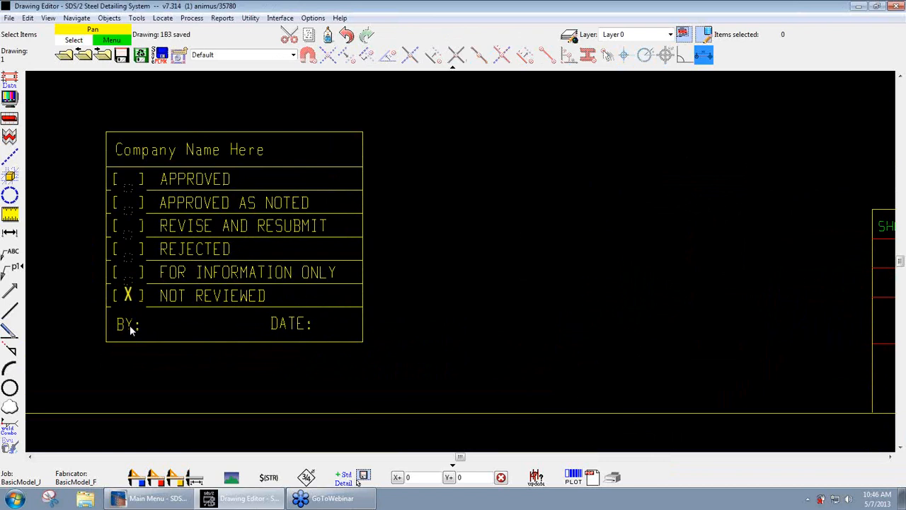
{"action": "scroll", "coordinate": [412, 307], "scroll_direction": "down", "scroll_amount": 2}
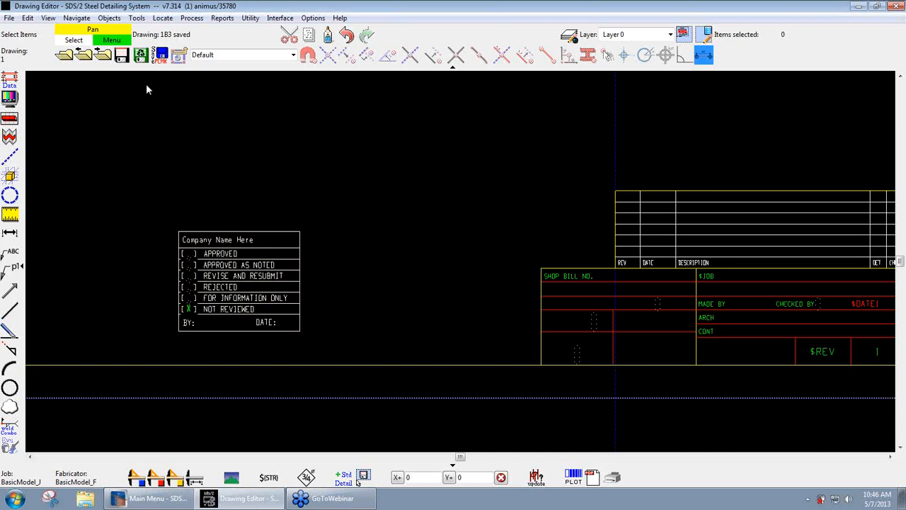
{"action": "left_click", "coordinate": [122, 57]}
- Reopen the ApprovalStamp symbol from the job symbols
{"action": "left_click", "coordinate": [65, 60]}
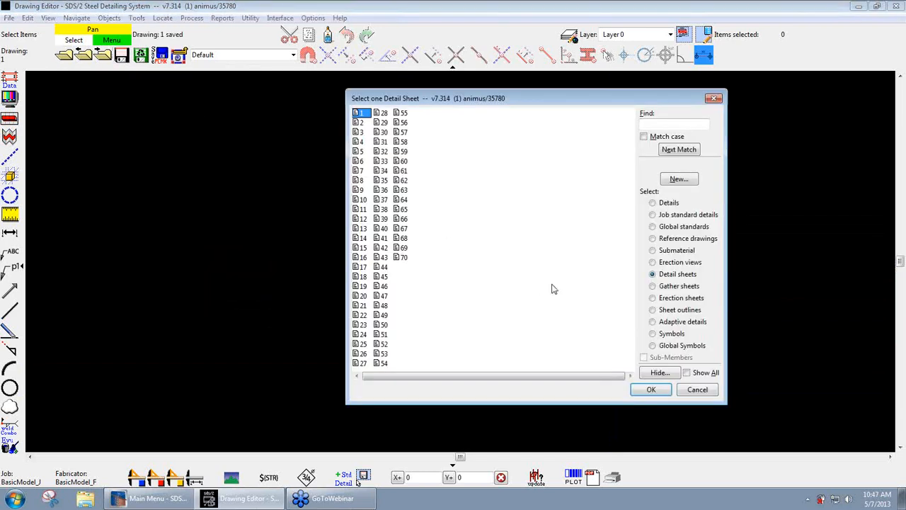
{"action": "left_click", "coordinate": [655, 333]}
{"action": "double_click", "coordinate": [396, 114]}
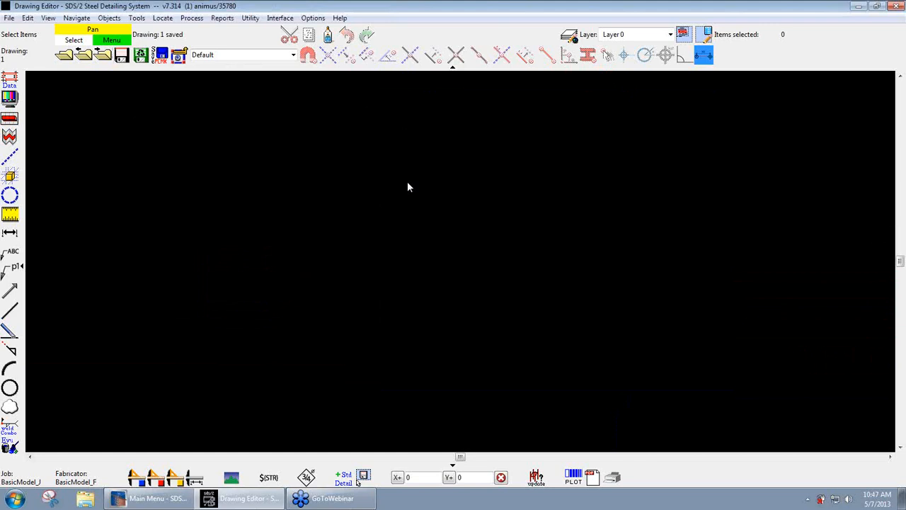
- Replace the stamp's Company Name Here label text with "Design Data"
{"action": "double_click", "coordinate": [389, 129]}
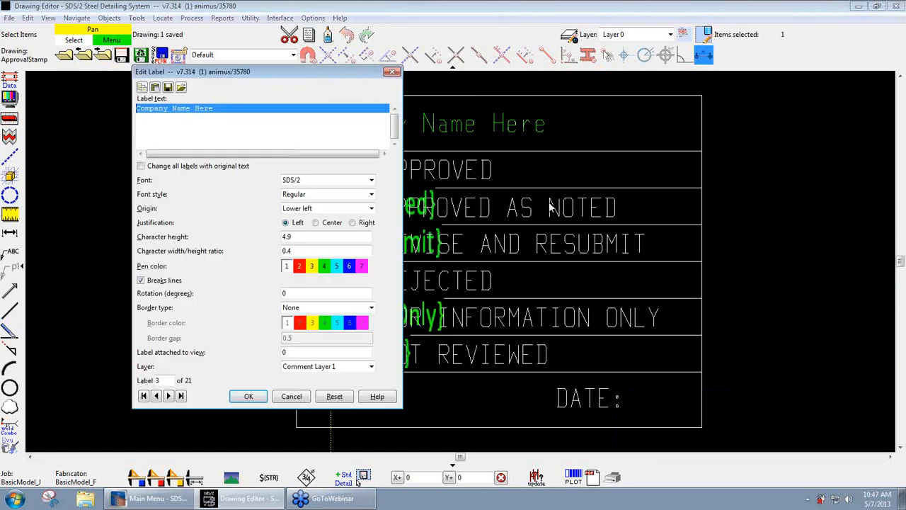
{"action": "type", "text": "sds"}
{"action": "key", "text": "BackSpace"}
{"action": "key", "text": "BackSpace"}
{"action": "key", "text": "BackSpace"}
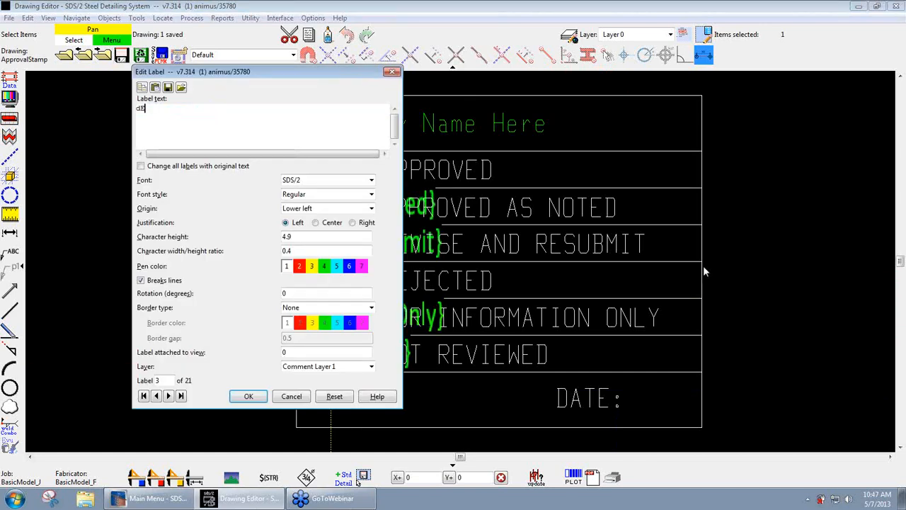
{"action": "key", "text": "Escape"}
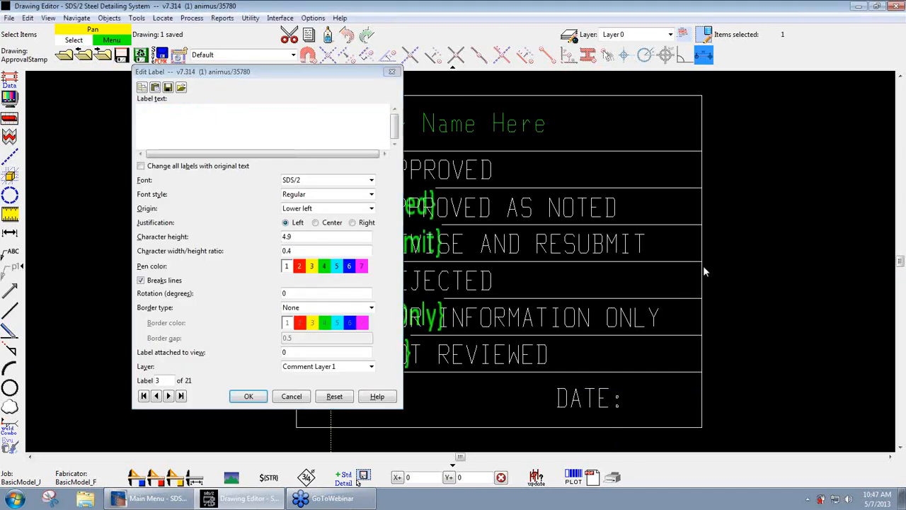
{"action": "left_click", "coordinate": [340, 121]}
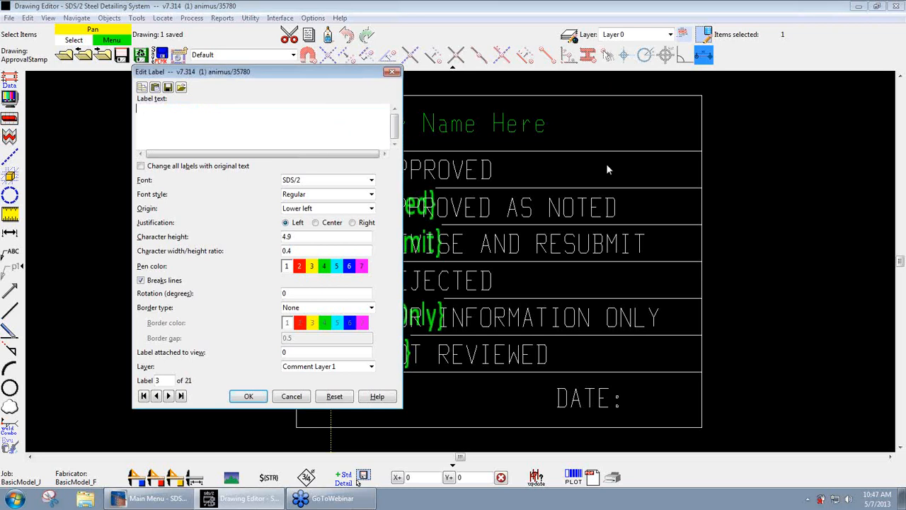
{"action": "type", "text": "Design Data"}
{"action": "key", "text": "Tab"}
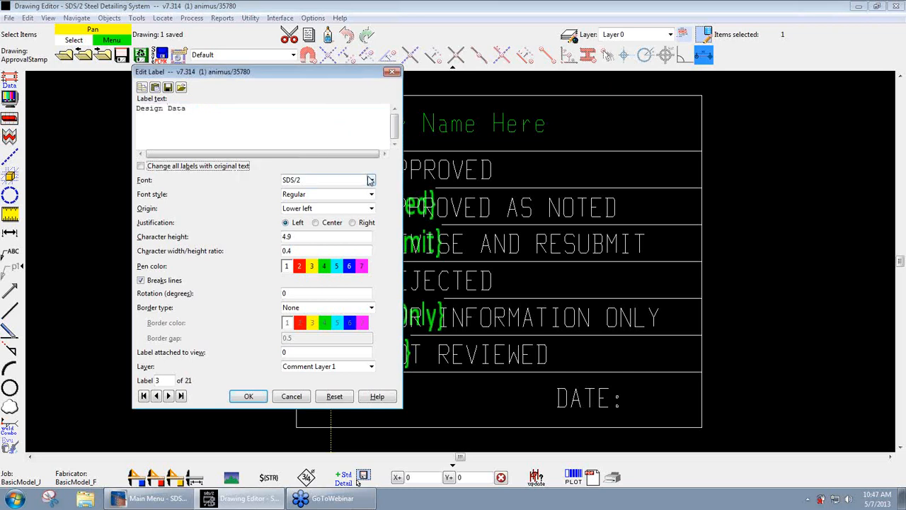
{"action": "left_click", "coordinate": [249, 395]}
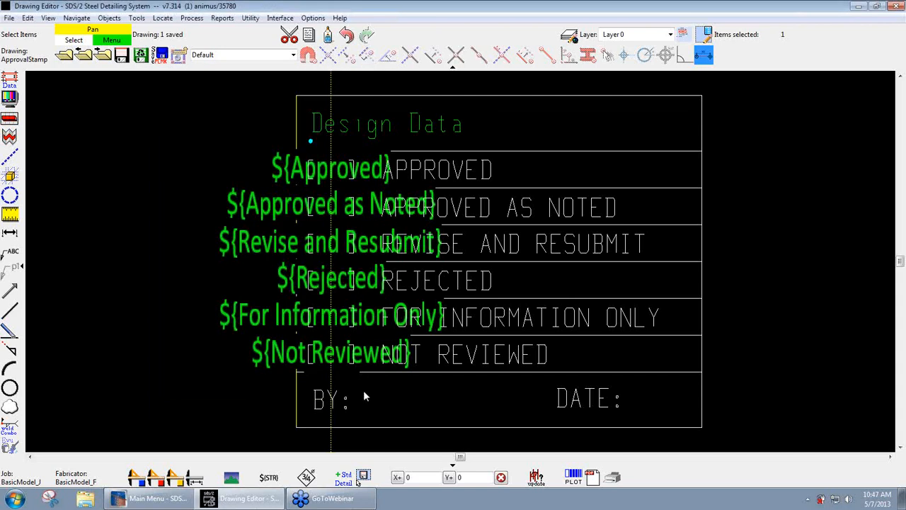
{"action": "left_click", "coordinate": [399, 416]}
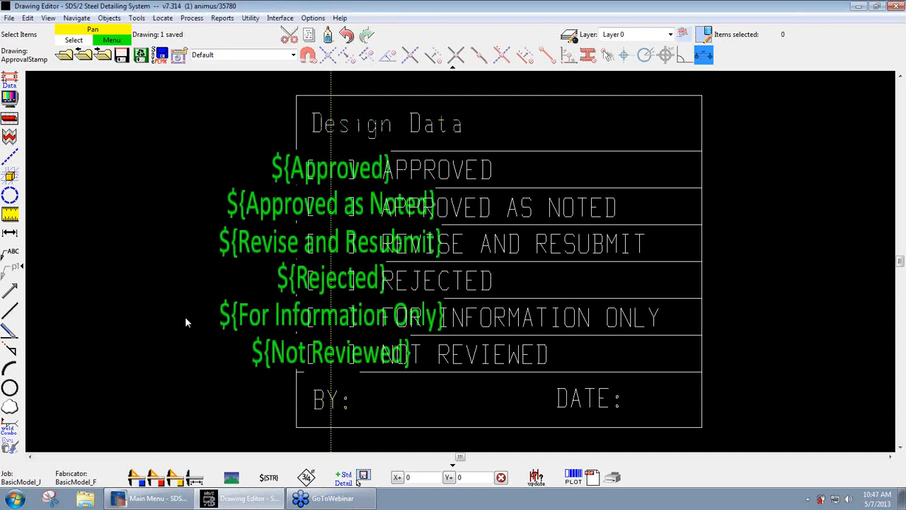
- Add a ${Checked By} label to the stamp and position it directly after BY:
{"action": "left_click", "coordinate": [13, 253]}
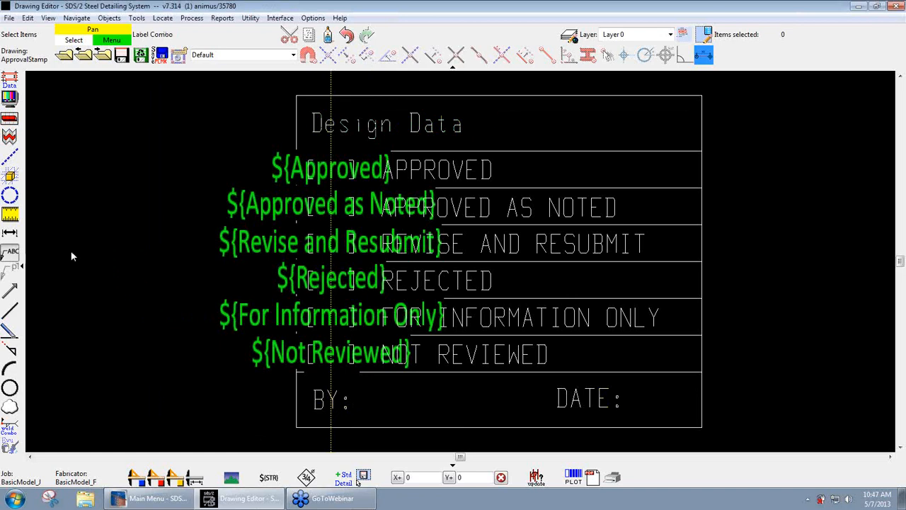
{"action": "left_click", "coordinate": [373, 406]}
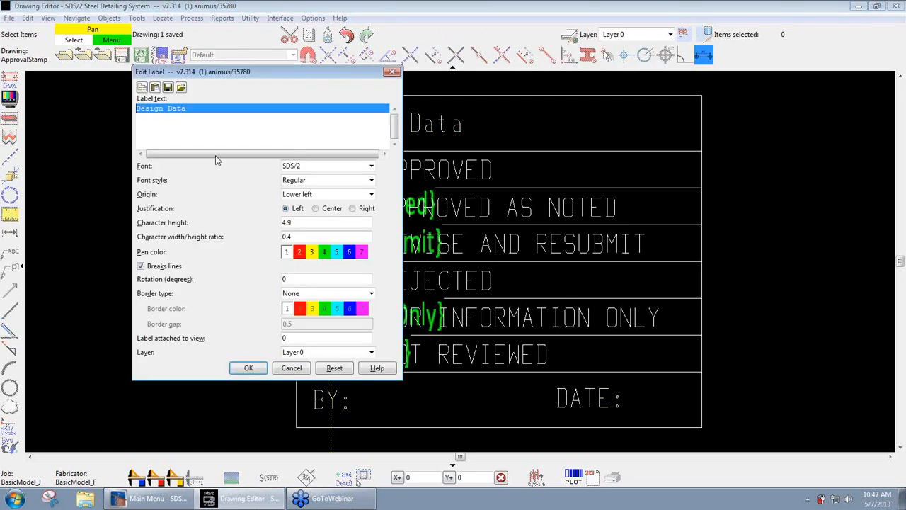
{"action": "type", "text": "$("}
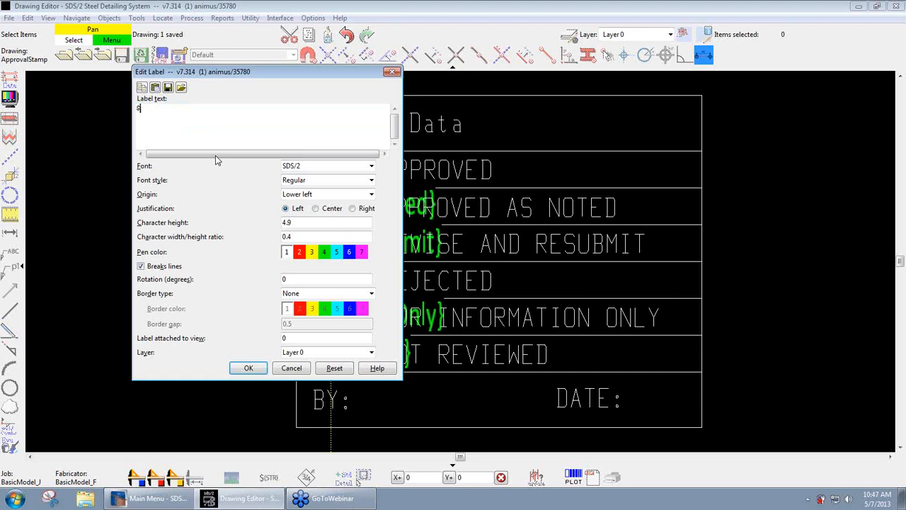
{"action": "type", "text": "Checked By)"}
{"action": "left_click", "coordinate": [248, 368]}
{"action": "right_click", "coordinate": [447, 394]}
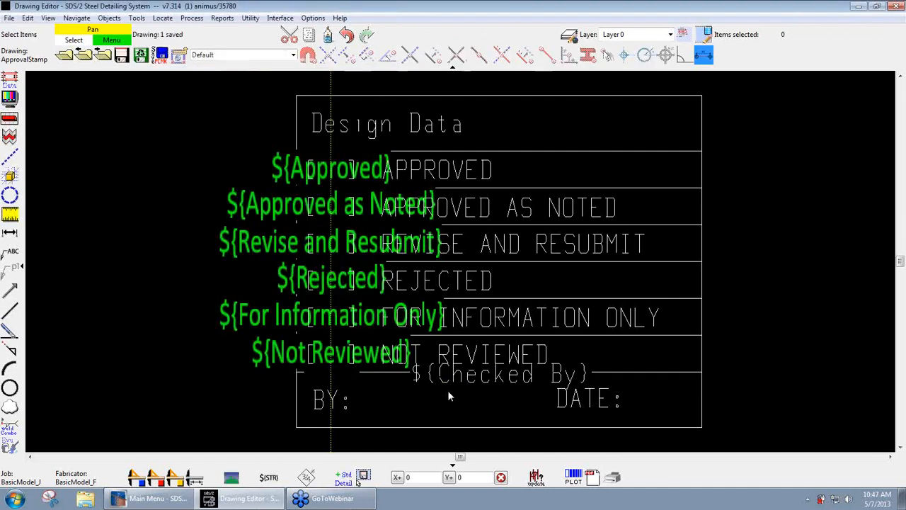
{"action": "left_click_drag", "start_coordinate": [446, 381], "coordinate": [387, 408]}
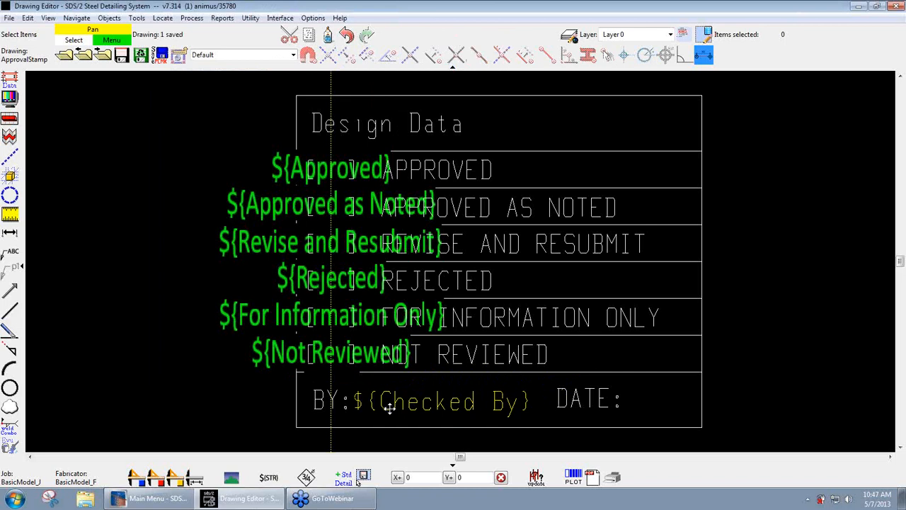
- Add a ${Date} label to the stamp and position it directly after DATE:
{"action": "left_click", "coordinate": [22, 263]}
{"action": "left_click", "coordinate": [628, 407]}
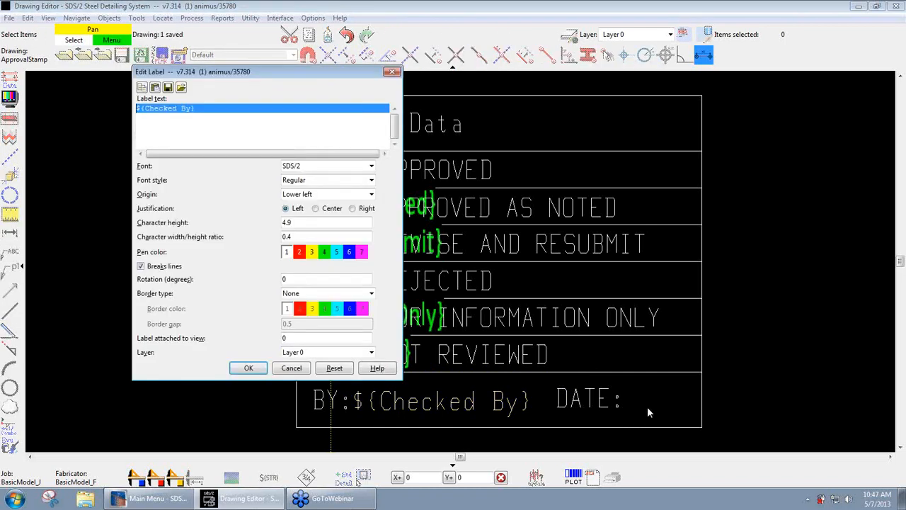
{"action": "left_click", "coordinate": [191, 107]}
{"action": "left_click_drag", "start_coordinate": [188, 107], "coordinate": [144, 107]}
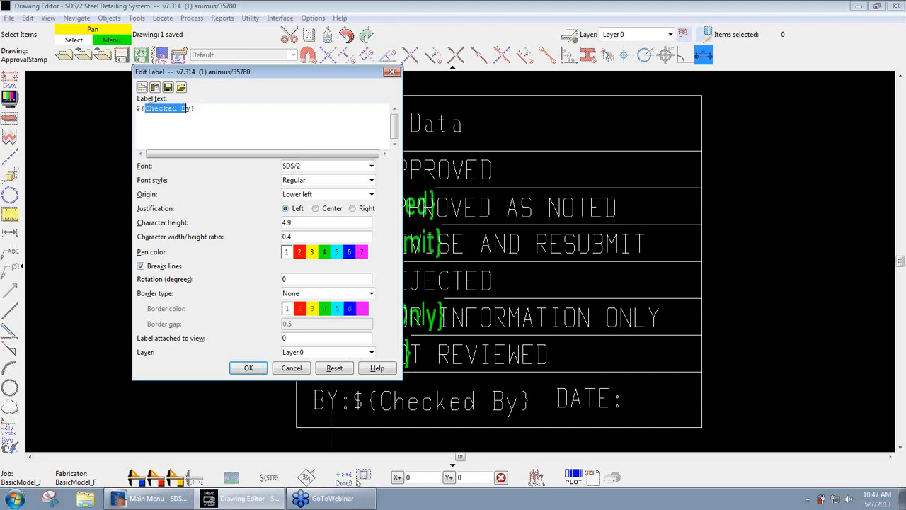
{"action": "key", "text": "BackSpace"}
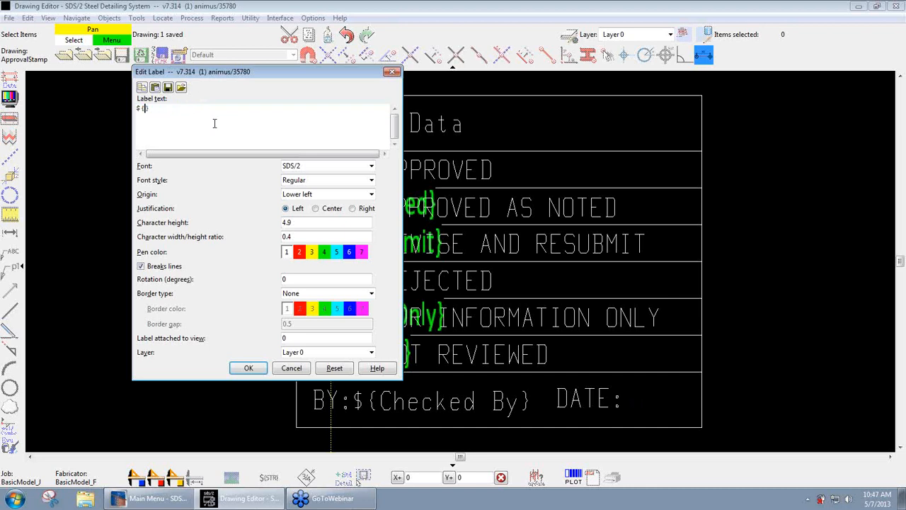
{"action": "type", "text": "Date"}
{"action": "left_click", "coordinate": [250, 371]}
{"action": "right_click", "coordinate": [655, 400]}
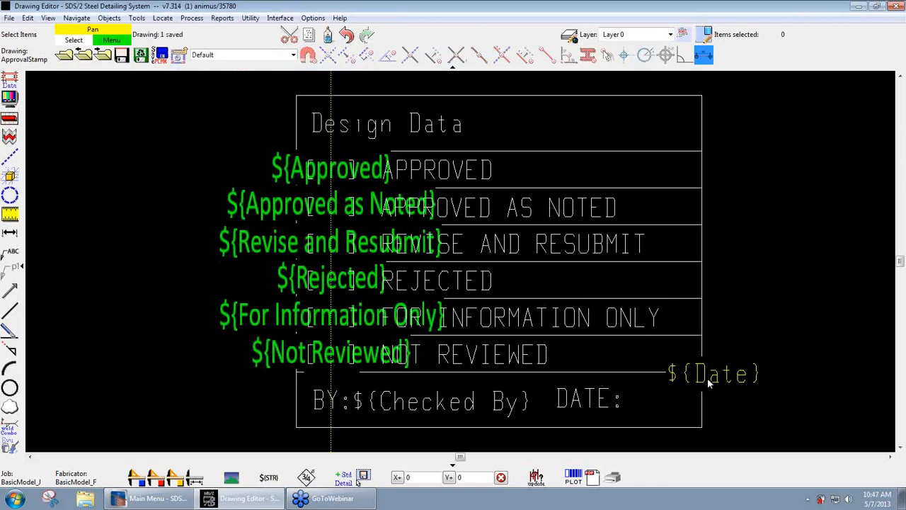
{"action": "left_click_drag", "start_coordinate": [706, 377], "coordinate": [660, 402]}
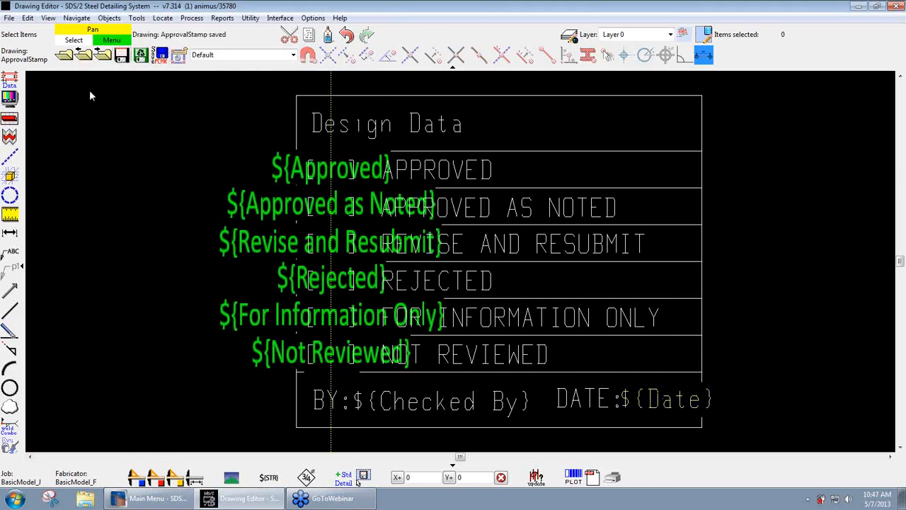
- Open detail sheet 1 and review the fill-in fields of the already placed approval stamp without changing them
{"action": "left_click", "coordinate": [68, 61]}
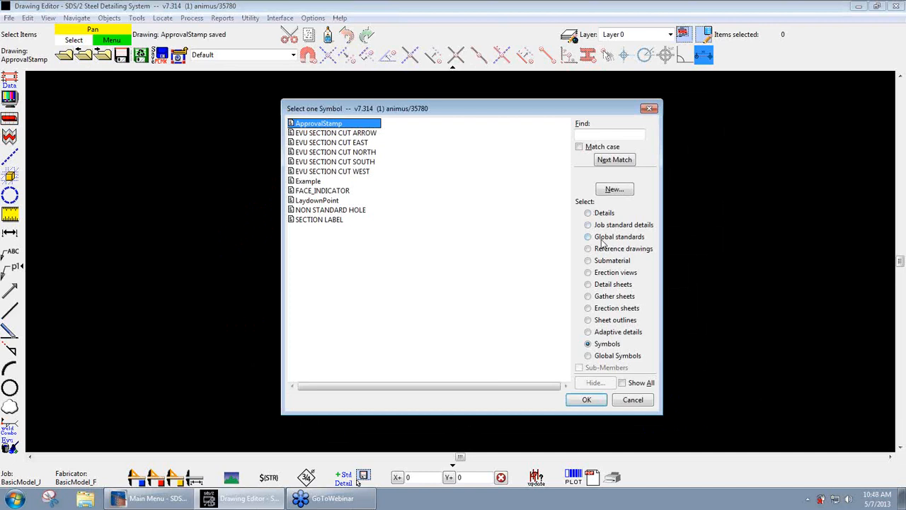
{"action": "left_click", "coordinate": [601, 284]}
{"action": "double_click", "coordinate": [303, 122]}
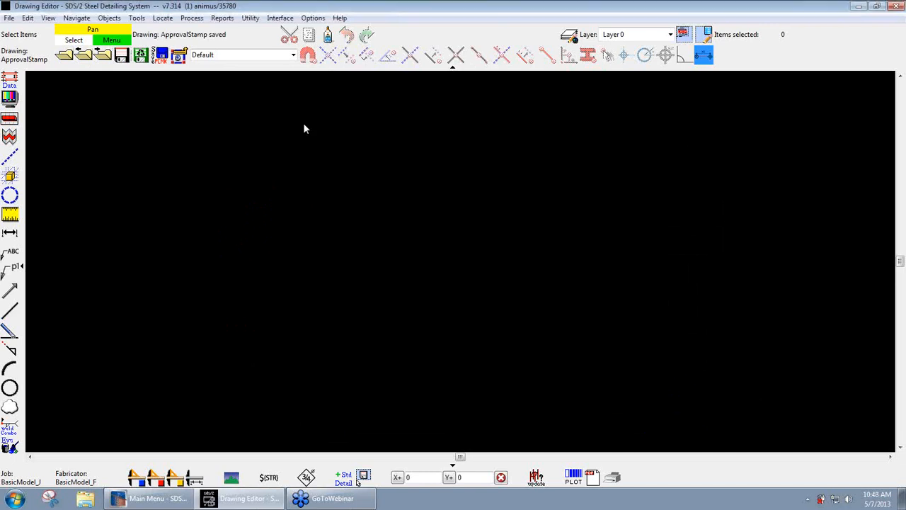
{"action": "scroll", "coordinate": [540, 429], "scroll_direction": "up", "scroll_amount": 6}
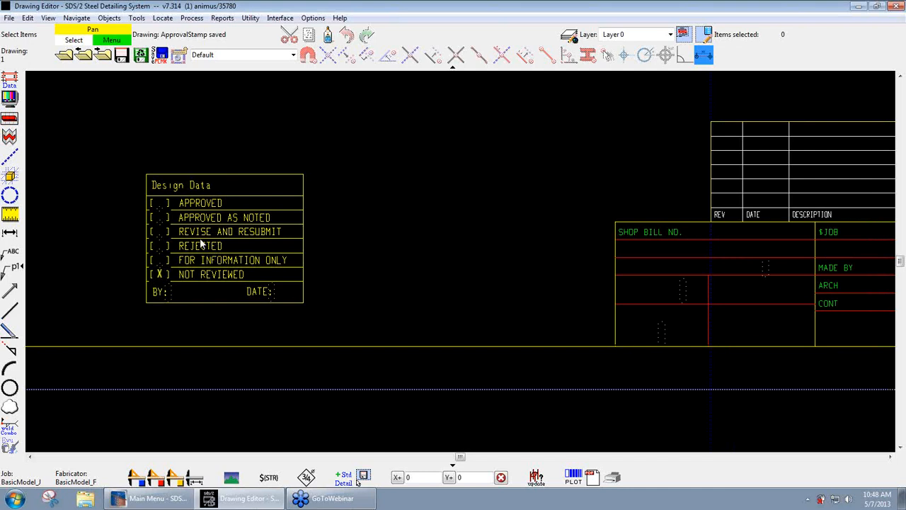
{"action": "double_click", "coordinate": [200, 238]}
{"action": "left_click_drag", "start_coordinate": [530, 266], "coordinate": [456, 162]}
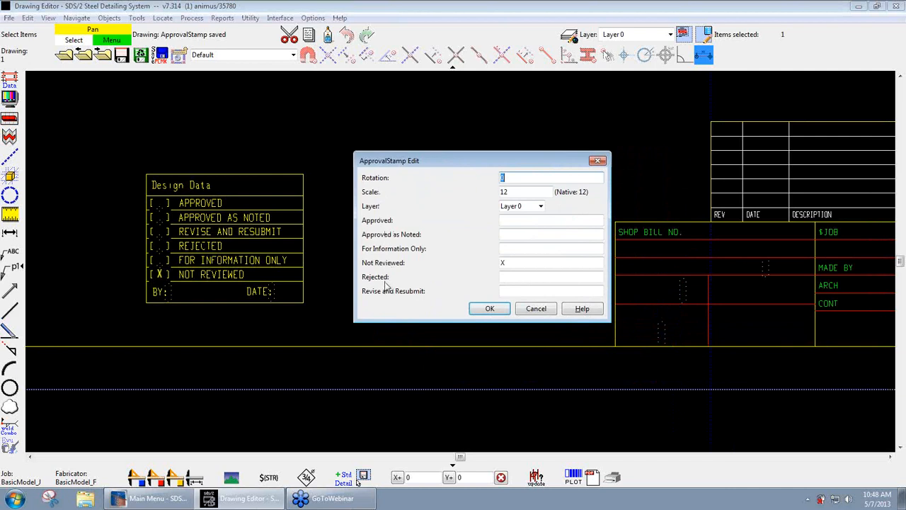
{"action": "left_click", "coordinate": [536, 309]}
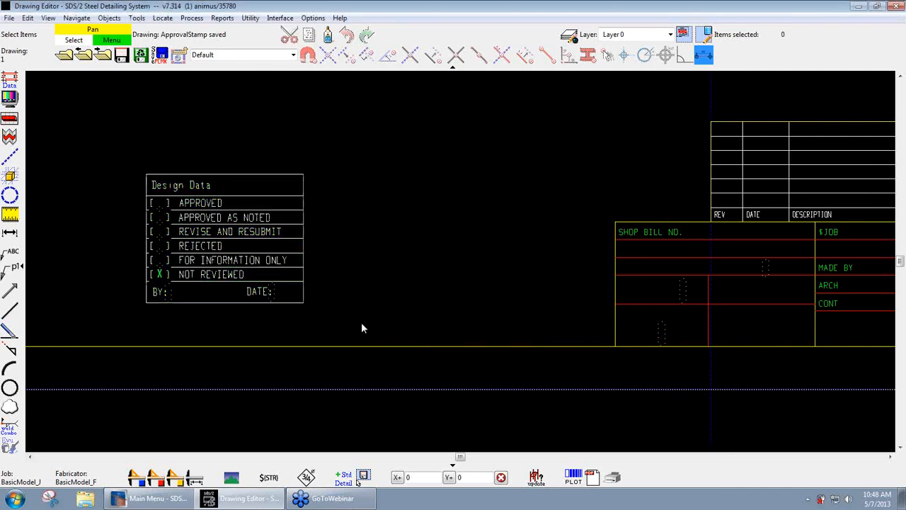
- Reopen the ApprovalStamp symbol and set its reference point at the lower-right corner of the stamp border
{"action": "left_click", "coordinate": [64, 54]}
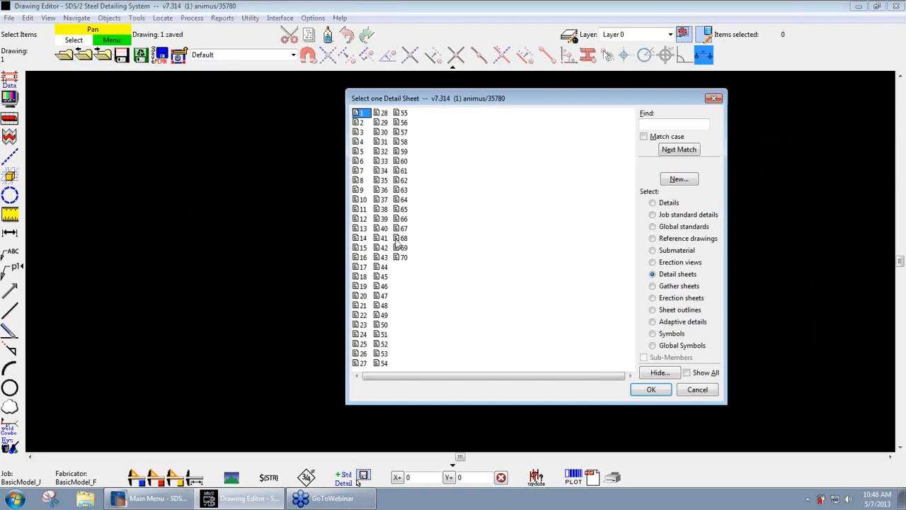
{"action": "left_click", "coordinate": [666, 334]}
{"action": "double_click", "coordinate": [400, 115]}
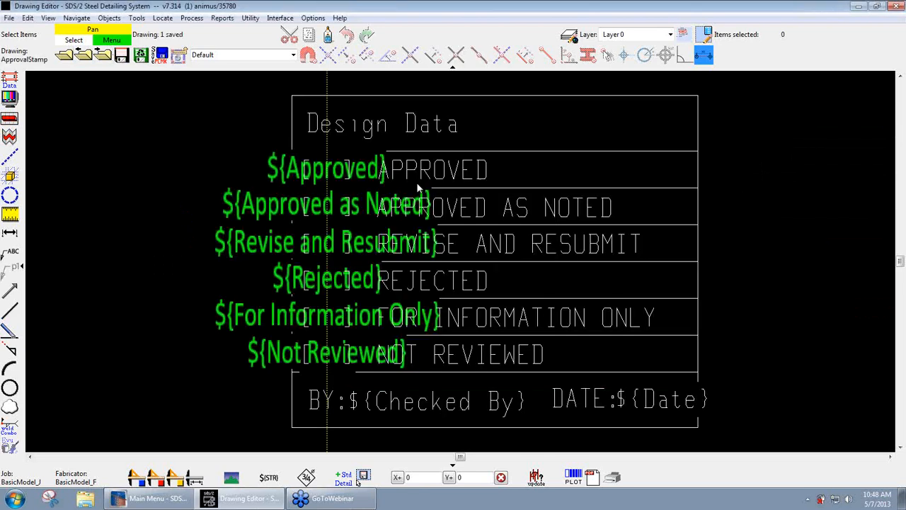
{"action": "left_click", "coordinate": [9, 18]}
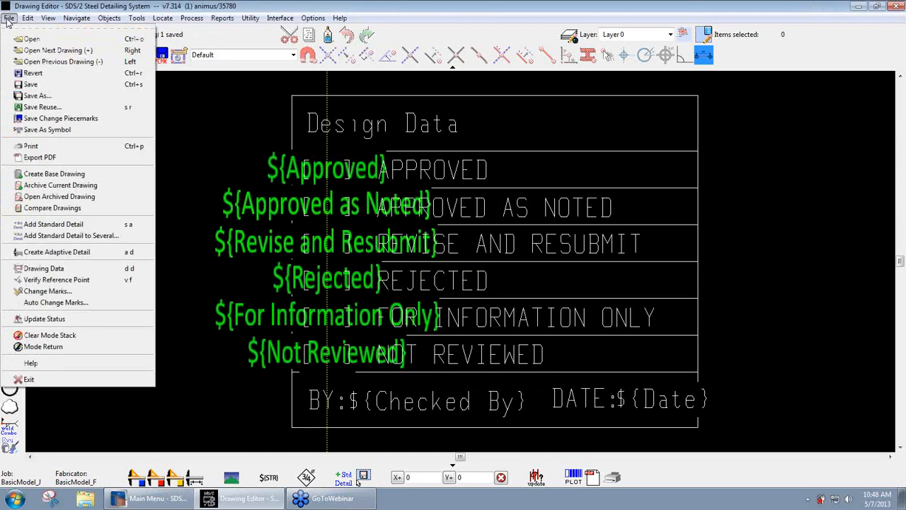
{"action": "left_click", "coordinate": [55, 281]}
{"action": "left_click", "coordinate": [136, 184]}
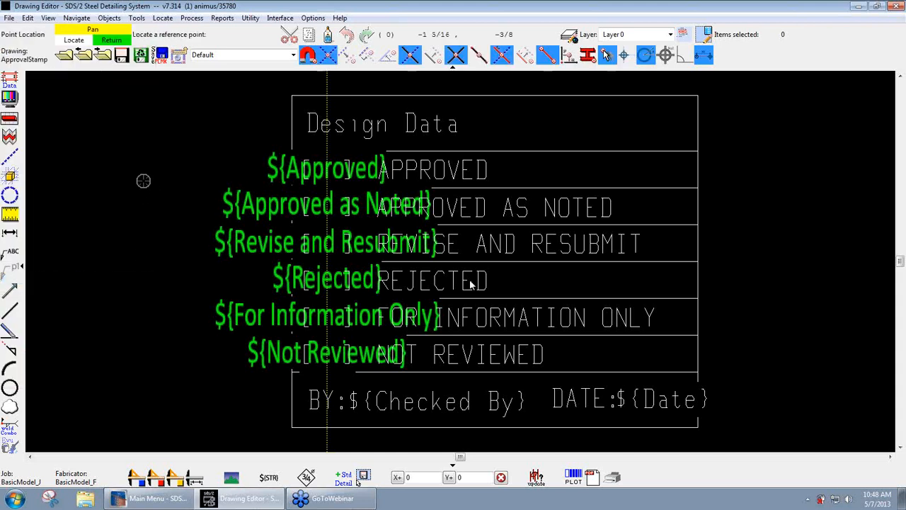
{"action": "left_click", "coordinate": [698, 428]}
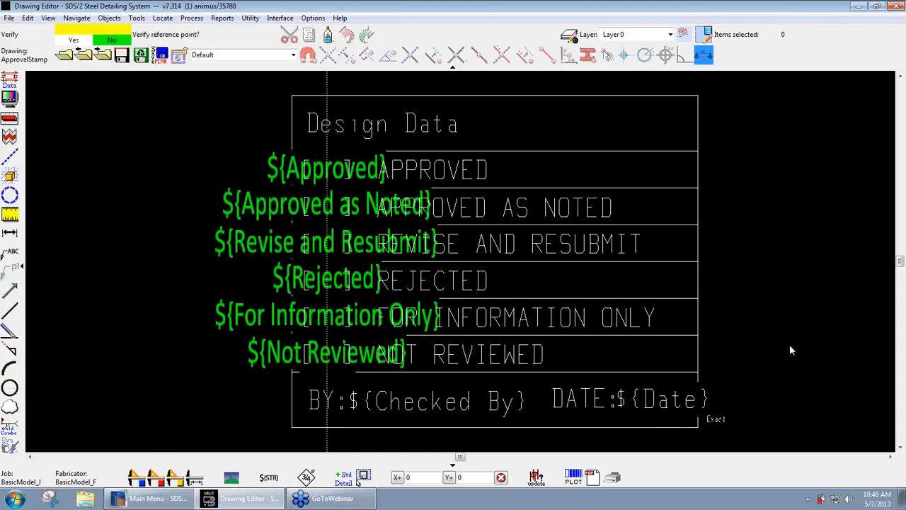
{"action": "scroll", "coordinate": [783, 230], "scroll_direction": "down", "scroll_amount": 2}
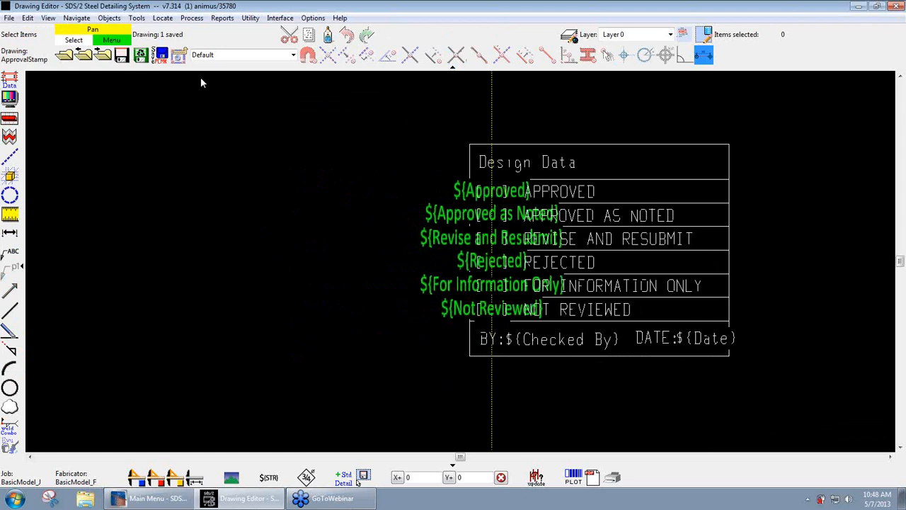
- Open detail sheet 1 and start adding the ApprovalStamp symbol to it
{"action": "left_click", "coordinate": [64, 56]}
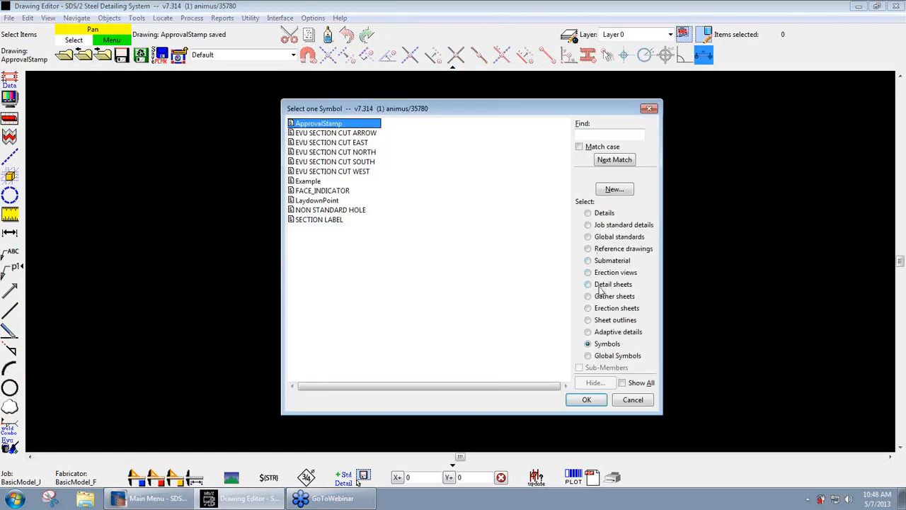
{"action": "left_click", "coordinate": [601, 285]}
{"action": "double_click", "coordinate": [301, 125]}
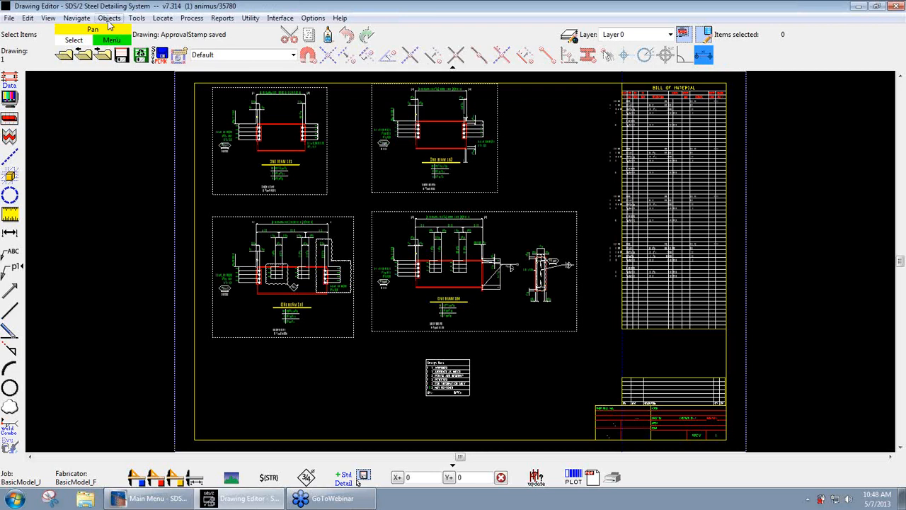
{"action": "left_click", "coordinate": [109, 18]}
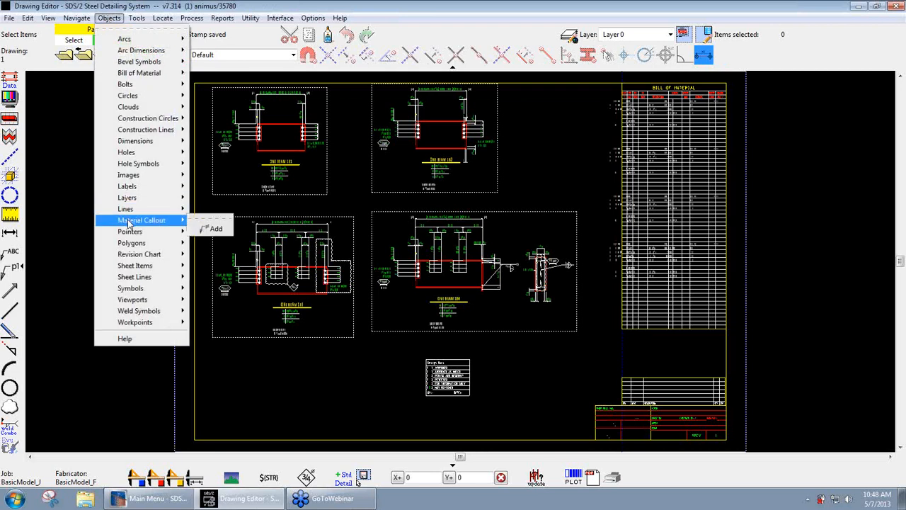
{"action": "mouse_move", "coordinate": [140, 288]}
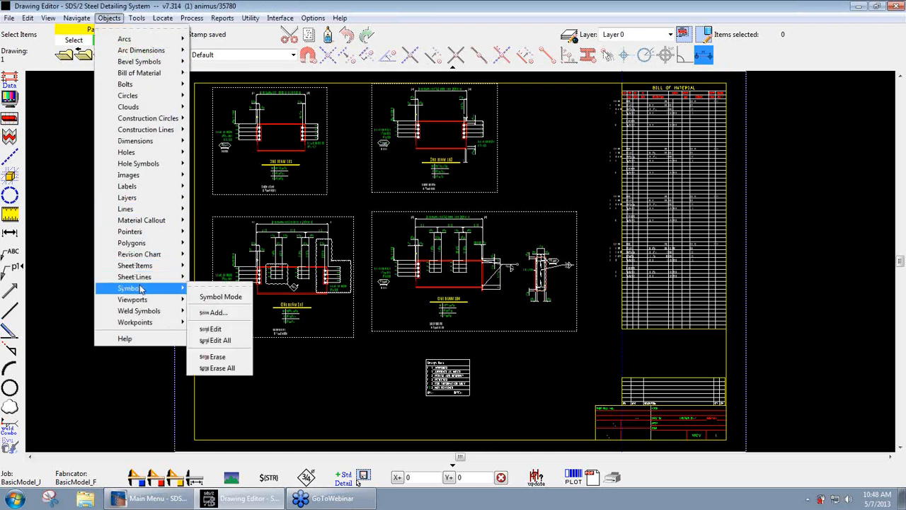
{"action": "left_click", "coordinate": [230, 314]}
{"action": "double_click", "coordinate": [361, 126]}
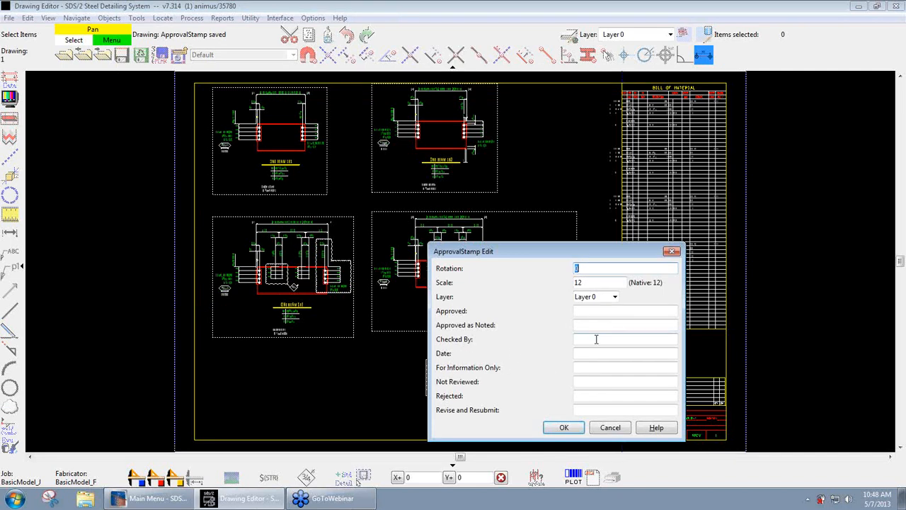
- Fill in the new stamp with X for Rejected, the checker's initials for Checked By and 5-7-13 for Date
{"action": "left_click", "coordinate": [587, 395]}
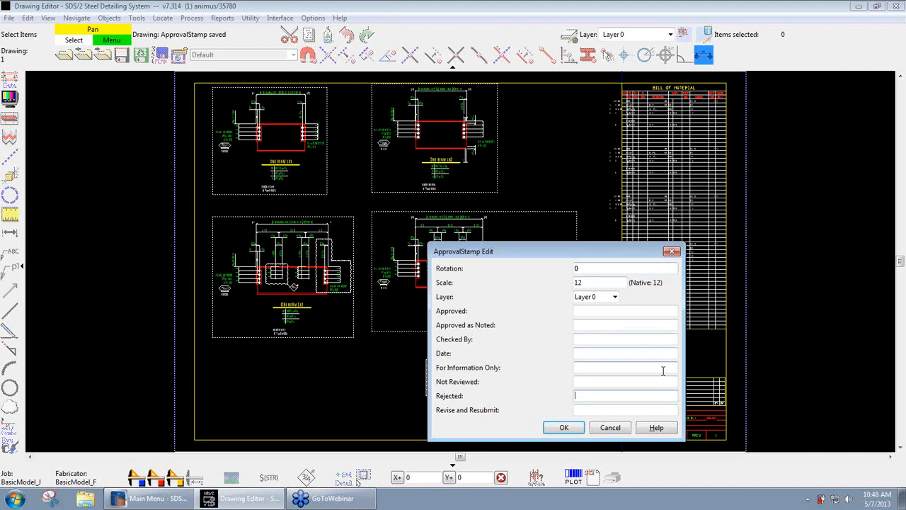
{"action": "left_click", "coordinate": [576, 339]}
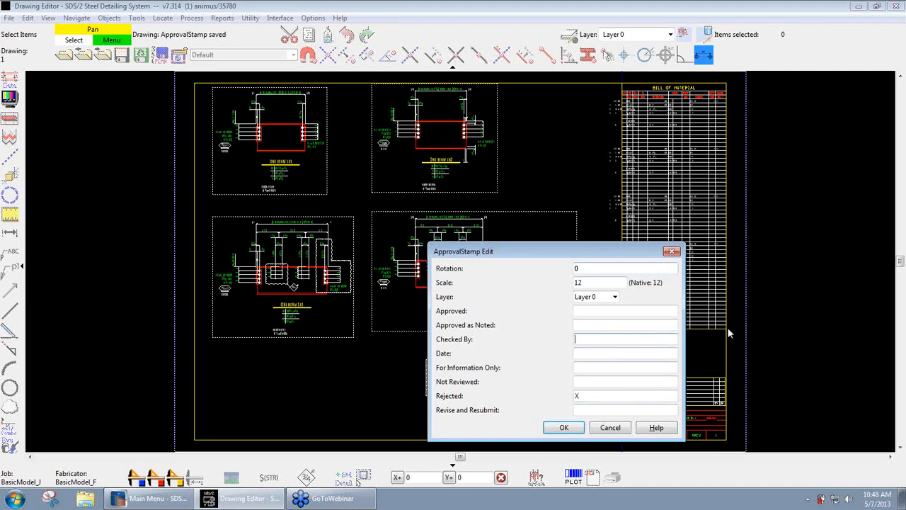
{"action": "type", "text": "DZ"}
{"action": "key", "text": "Tab"}
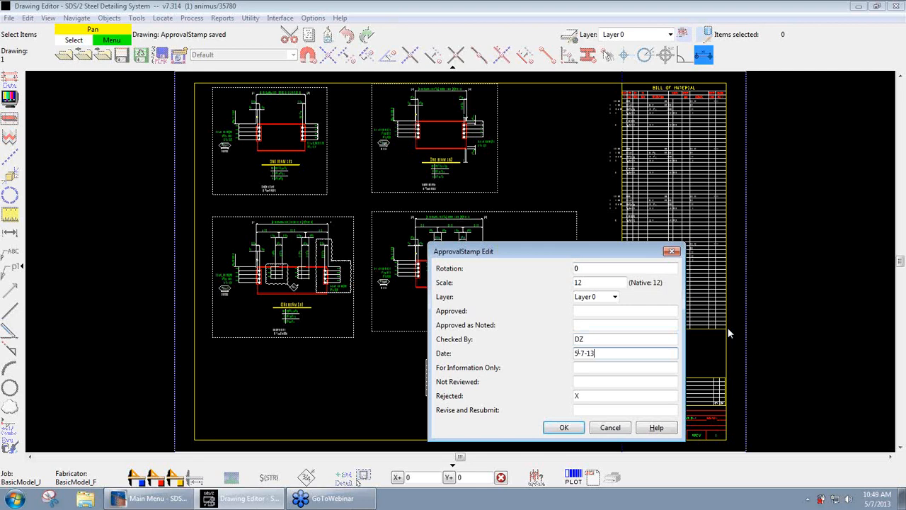
{"action": "type", "text": "5-7-13"}
{"action": "left_click", "coordinate": [564, 427]}
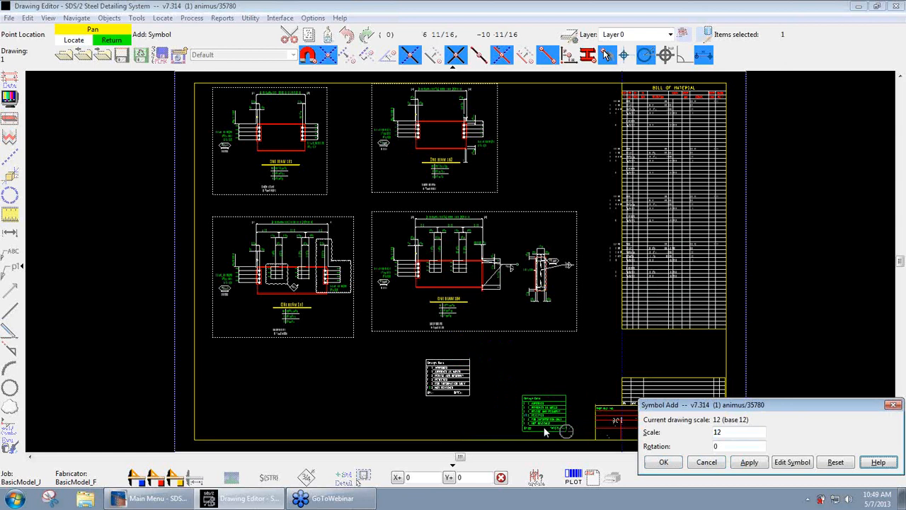
- Place the new stamp with its reference point on the lower-left corner of the sheet's title block
{"action": "left_click", "coordinate": [594, 442]}
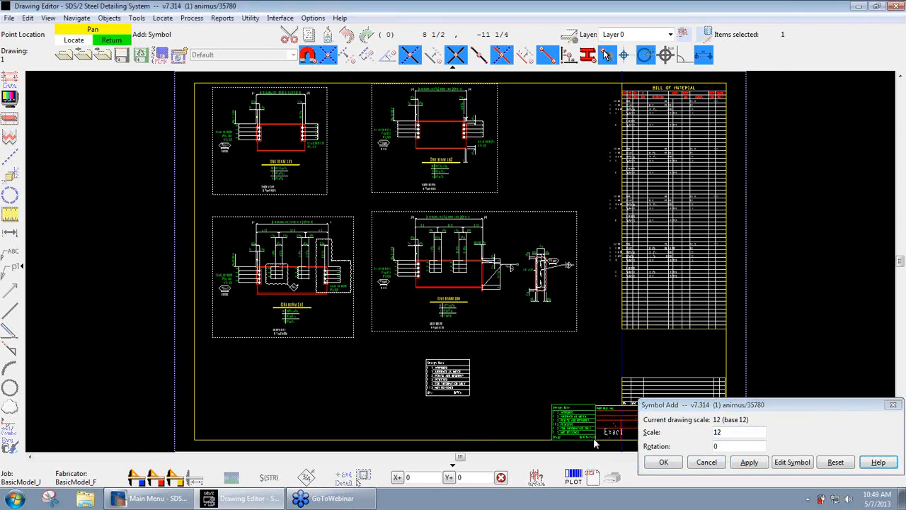
{"action": "right_click", "coordinate": [542, 415]}
{"action": "scroll", "coordinate": [567, 434], "scroll_direction": "up", "scroll_amount": 4}
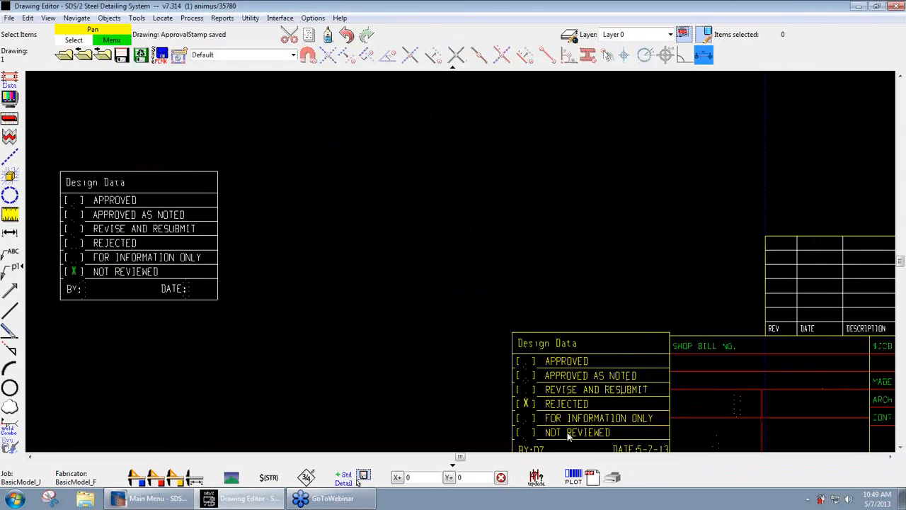
{"action": "scroll", "coordinate": [566, 434], "scroll_direction": "up", "scroll_amount": 3}
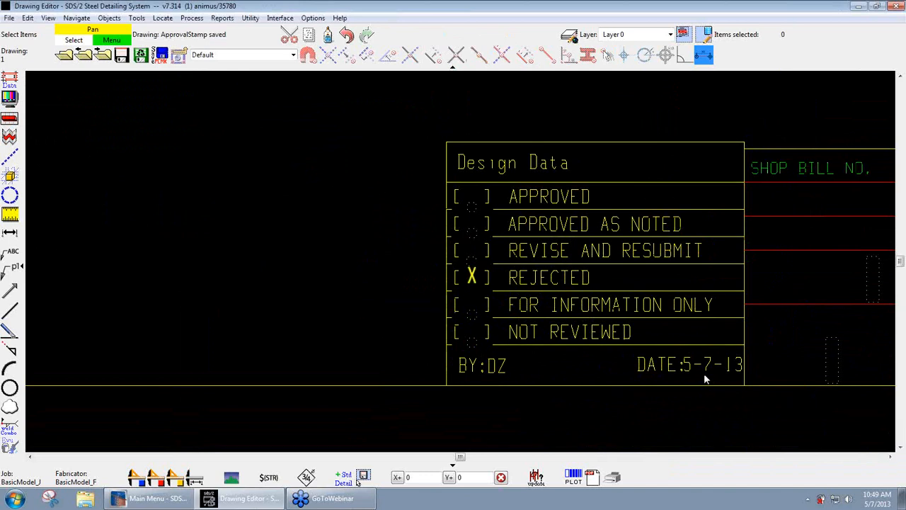
- Delete the older approval stamp marked Not Reviewed from the sheet
{"action": "scroll", "coordinate": [703, 373], "scroll_direction": "down", "scroll_amount": 5}
{"action": "left_click", "coordinate": [414, 255]}
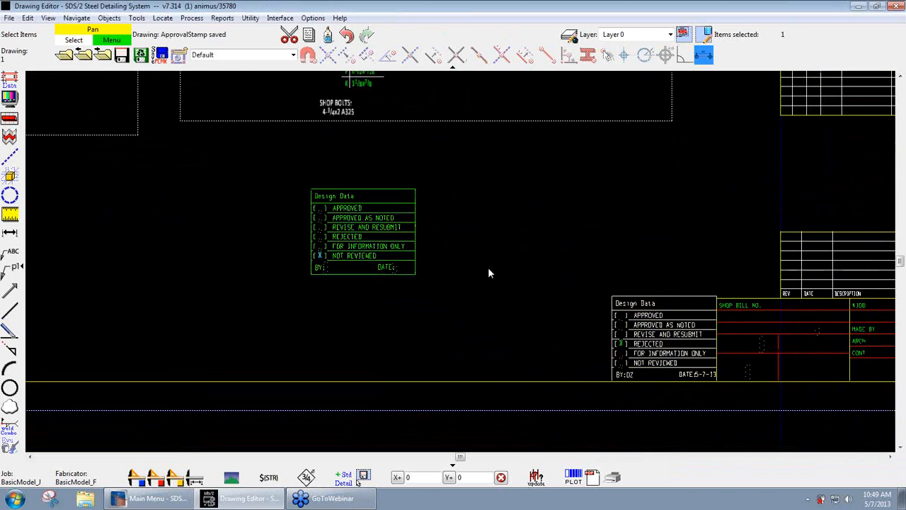
{"action": "key", "text": "Delete"}
{"action": "scroll", "coordinate": [489, 260], "scroll_direction": "down", "scroll_amount": 6}
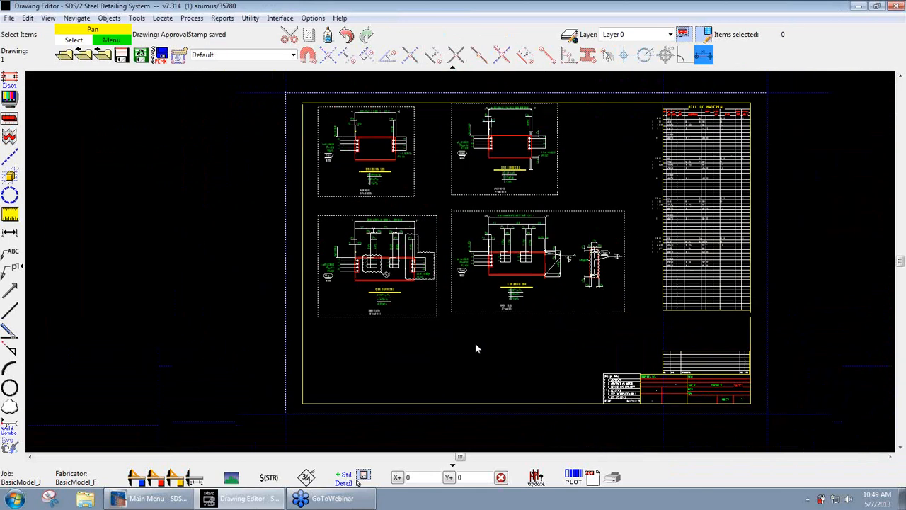
- Examine the new stamp's entries and its position beside the title block
{"action": "scroll", "coordinate": [474, 346], "scroll_direction": "down", "scroll_amount": 1}
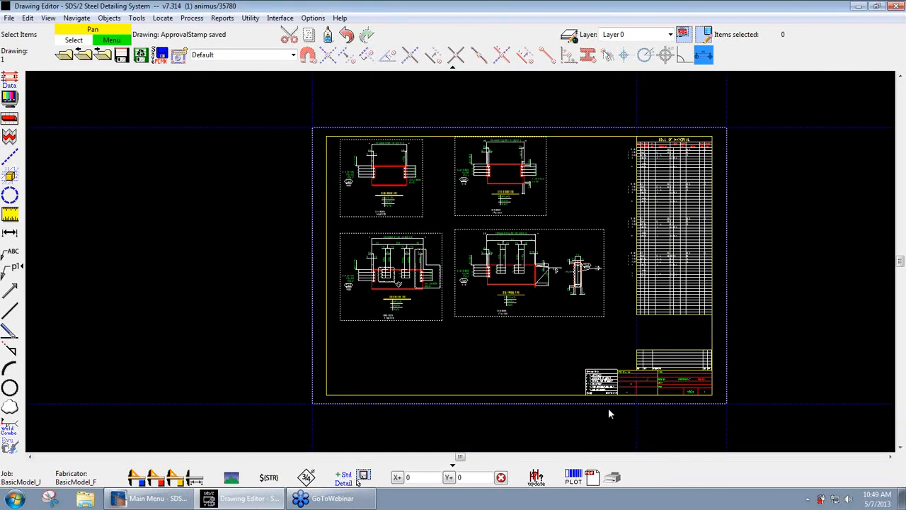
{"action": "scroll", "coordinate": [608, 408], "scroll_direction": "up", "scroll_amount": 8}
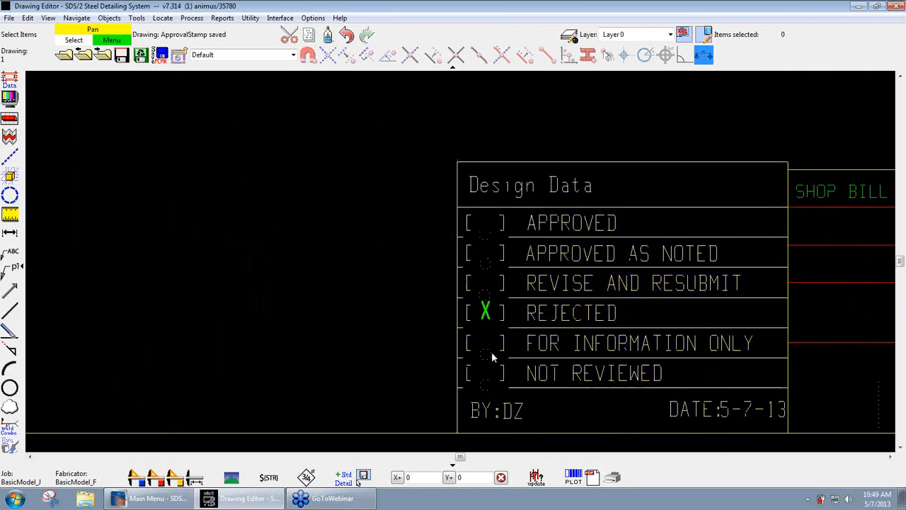
{"action": "scroll", "coordinate": [493, 358], "scroll_direction": "up", "scroll_amount": 1}
{"action": "middle_click_drag", "start_coordinate": [337, 355], "coordinate": [326, 317]}
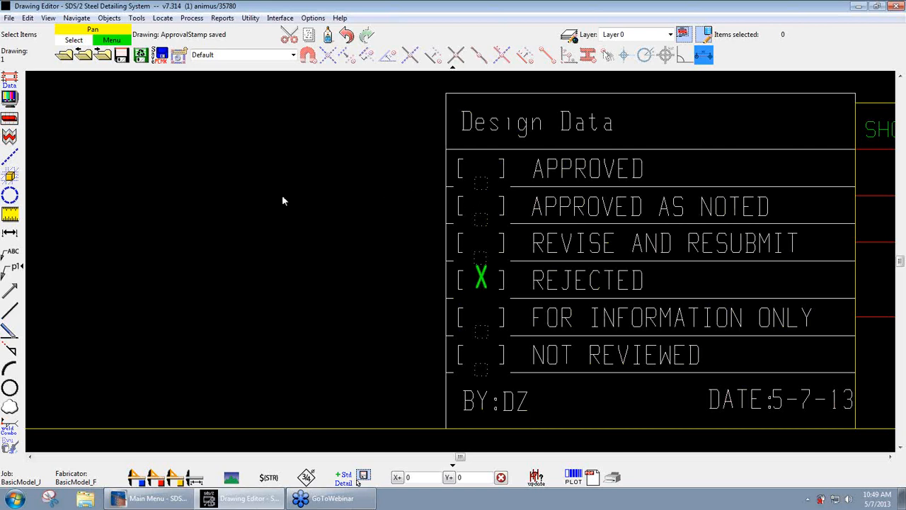
{"action": "scroll", "coordinate": [276, 244], "scroll_direction": "down", "scroll_amount": 2}
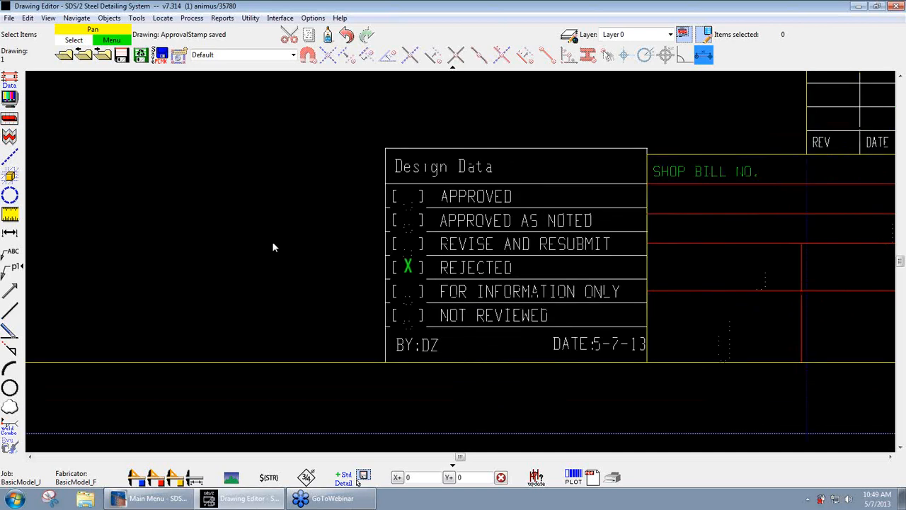
{"action": "middle_click_drag", "start_coordinate": [269, 237], "coordinate": [400, 303]}
{"action": "scroll", "coordinate": [315, 259], "scroll_direction": "down", "scroll_amount": 2}
{"action": "scroll", "coordinate": [315, 262], "scroll_direction": "down", "scroll_amount": 1}
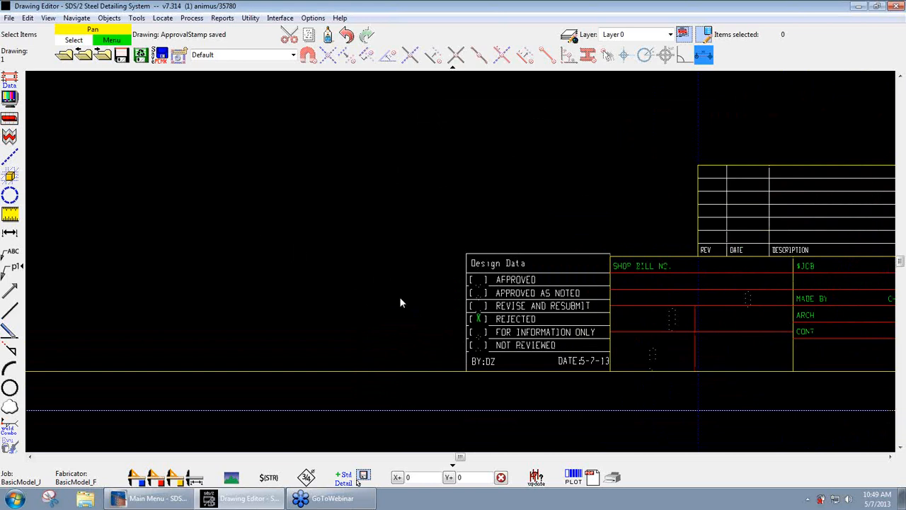
- Open the Utility Functions from the Main Menu window, review the job and global symbol copying options, and return to the drawing
{"action": "scroll", "coordinate": [394, 285], "scroll_direction": "down", "scroll_amount": 7}
{"action": "mouse_move", "coordinate": [326, 268]}
{"action": "middle_mouse_down"}
{"action": "mouse_move", "coordinate": [394, 376]}
{"action": "mouse_move", "coordinate": [414, 384]}
{"action": "middle_mouse_up"}
{"action": "scroll", "coordinate": [394, 376], "scroll_direction": "down", "scroll_amount": 1}
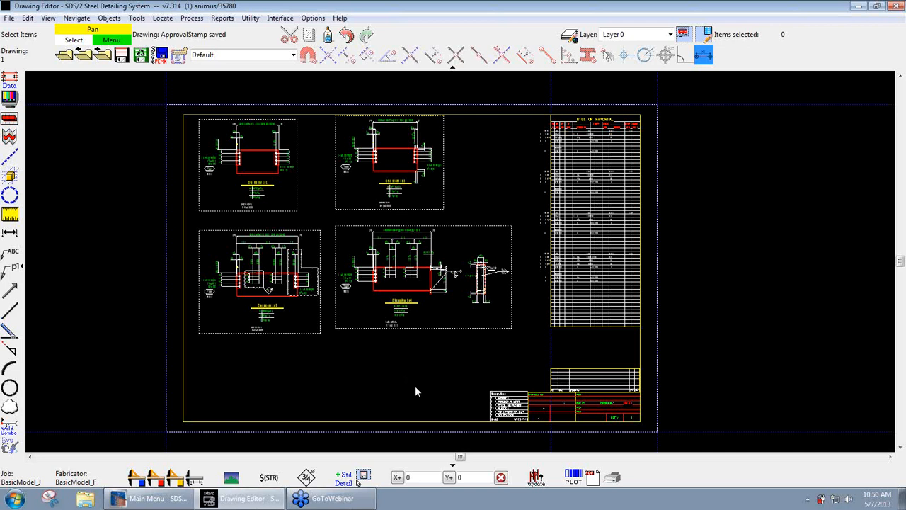
{"action": "left_click", "coordinate": [150, 497]}
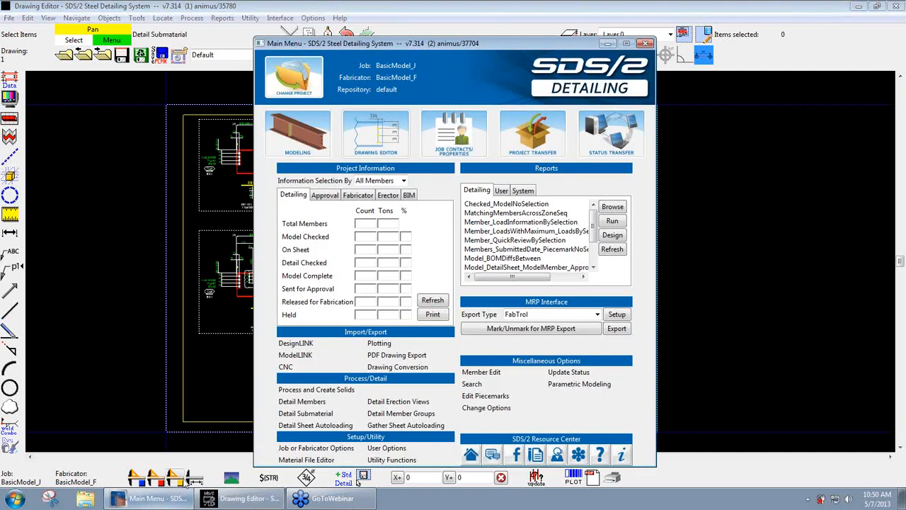
{"action": "left_click", "coordinate": [403, 459]}
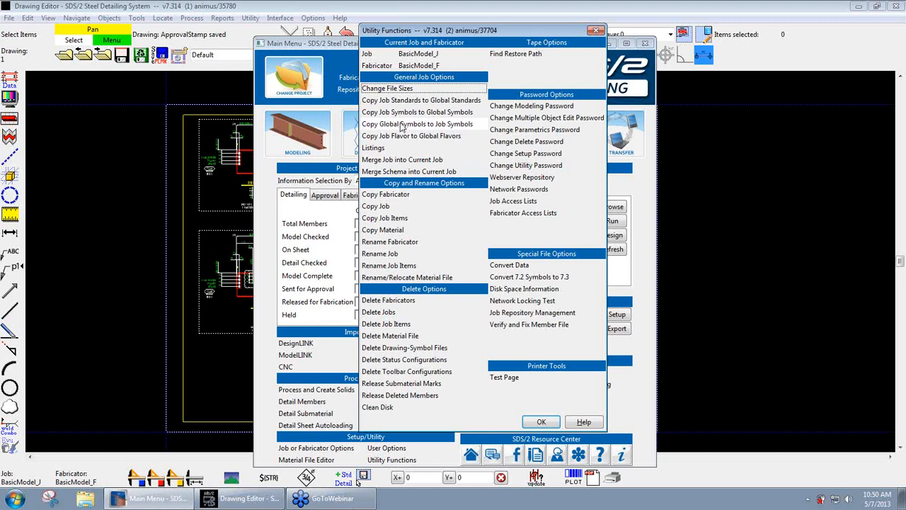
{"action": "left_click", "coordinate": [541, 422]}
{"action": "left_click", "coordinate": [751, 319]}
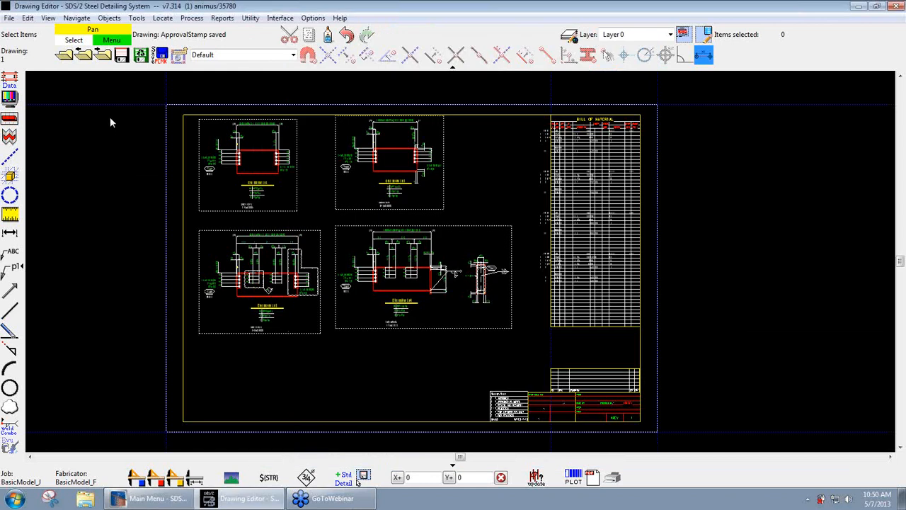
- Save detail sheet 1 and enable Always show [member number] on erection views in the fabricator's Erection View Detailing Options
{"action": "left_click", "coordinate": [121, 56]}
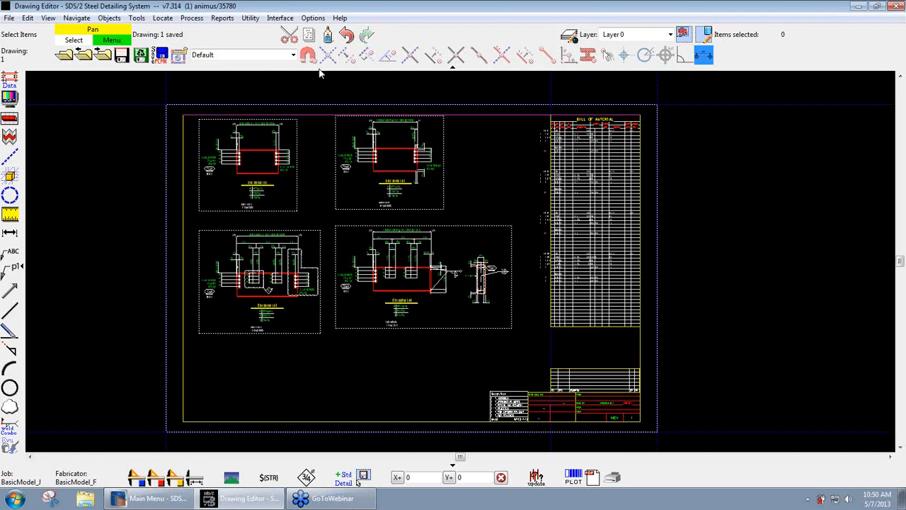
{"action": "left_click", "coordinate": [312, 18]}
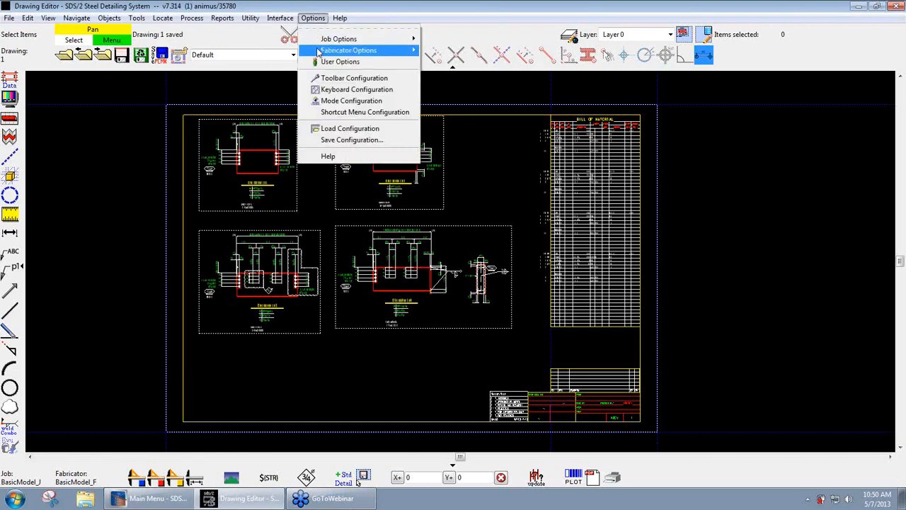
{"action": "mouse_move", "coordinate": [318, 51]}
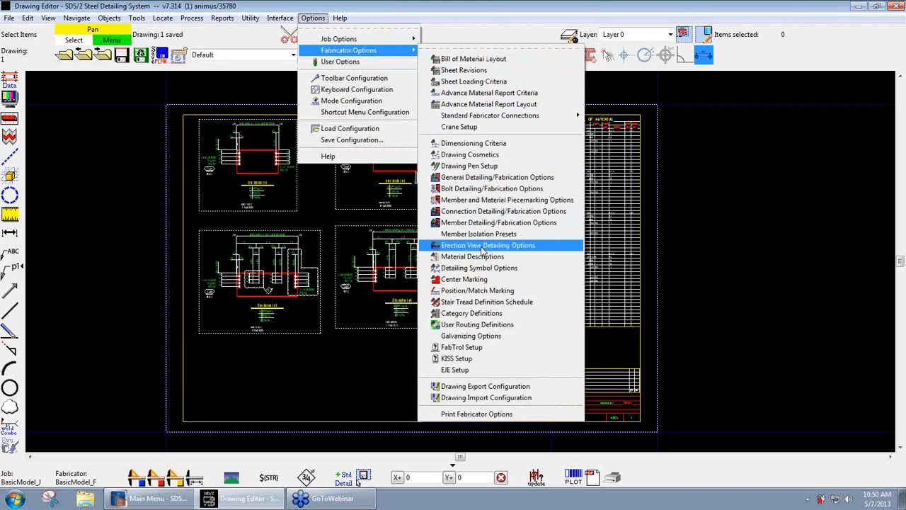
{"action": "left_click", "coordinate": [483, 245]}
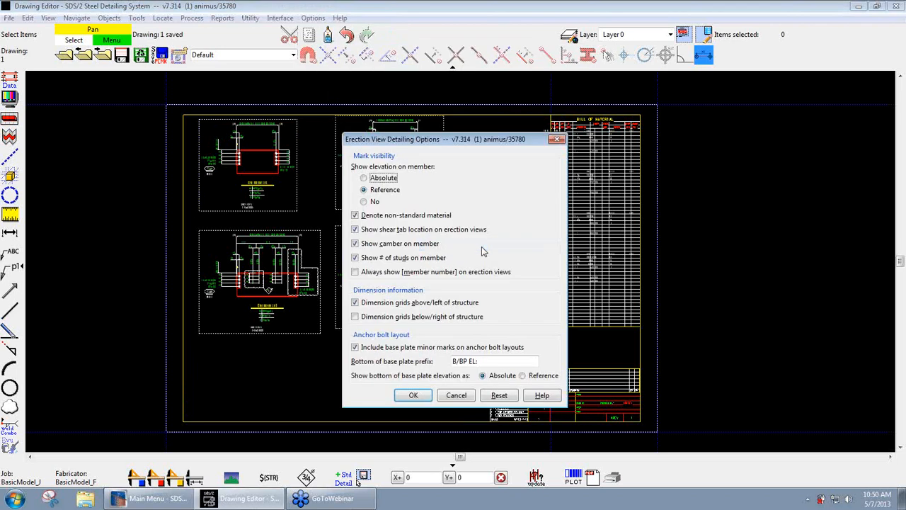
{"action": "left_click", "coordinate": [376, 273]}
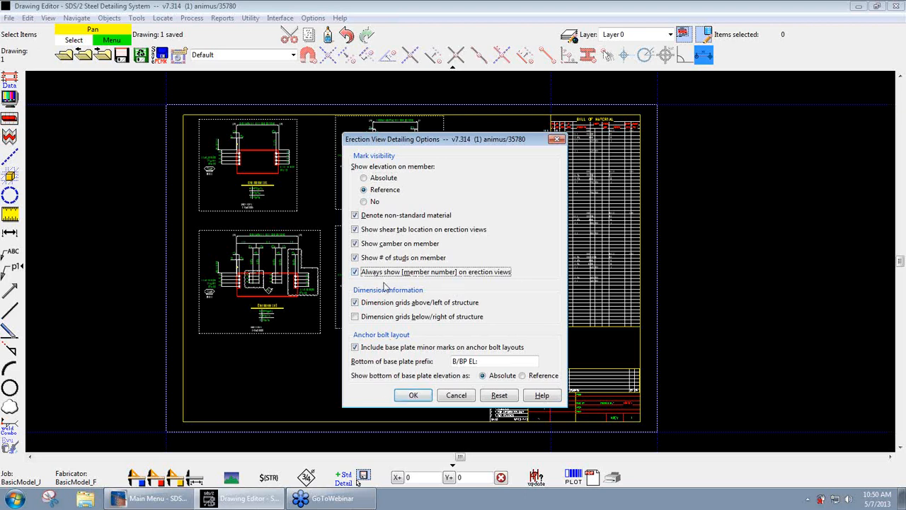
{"action": "left_click", "coordinate": [411, 397]}
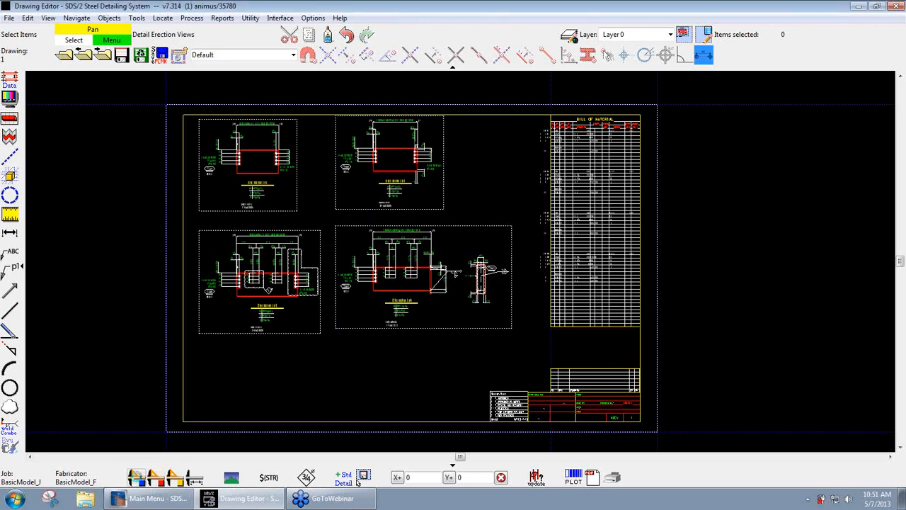
- Detail the Second Floor erection view with system annotations removed, Annotate erection views and Check overwriting of piecemarks/section sizes enabled
{"action": "left_click", "coordinate": [361, 477]}
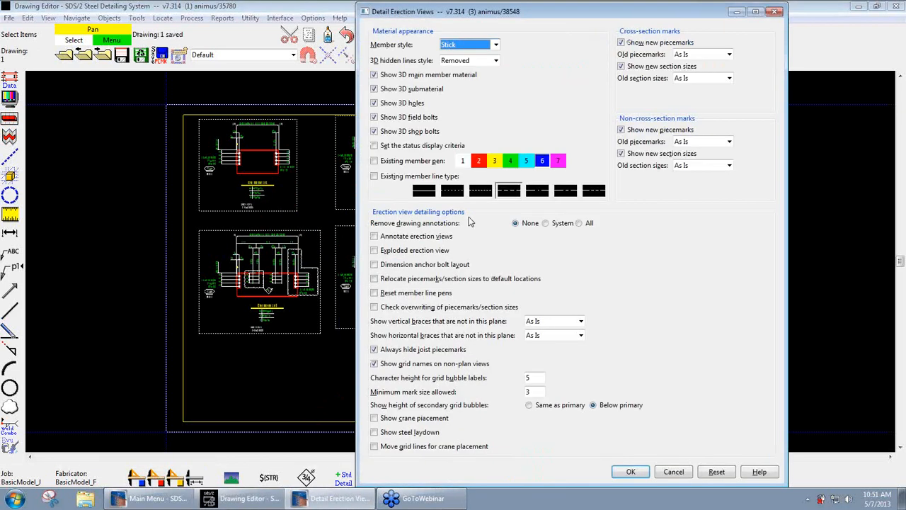
{"action": "left_click", "coordinate": [409, 236]}
{"action": "left_click", "coordinate": [398, 306]}
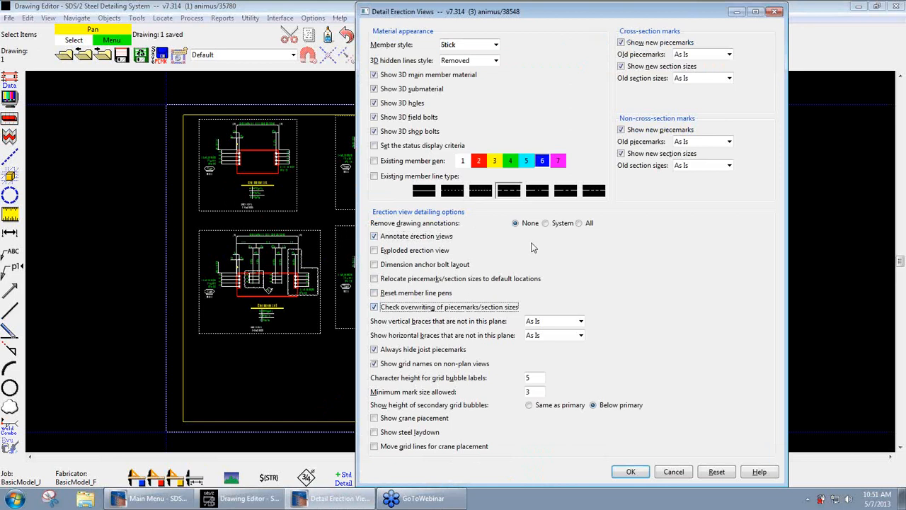
{"action": "left_click", "coordinate": [545, 223]}
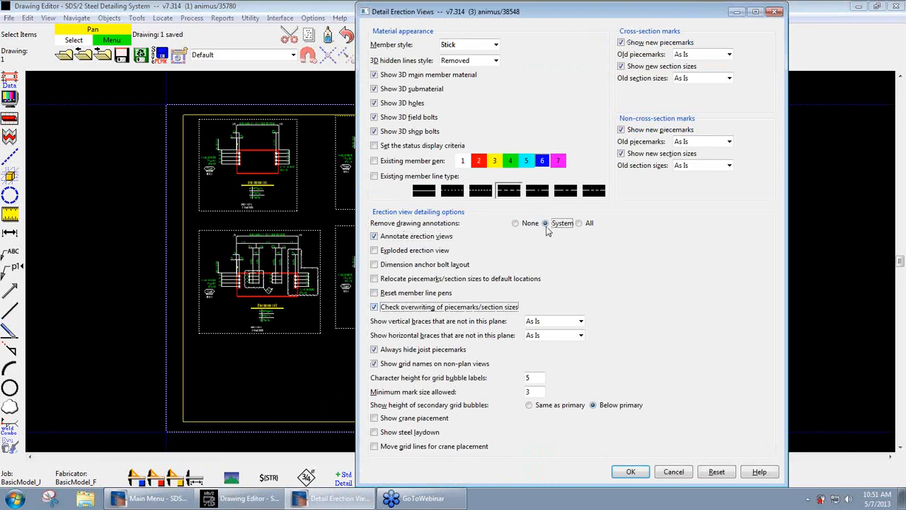
{"action": "left_click", "coordinate": [631, 472]}
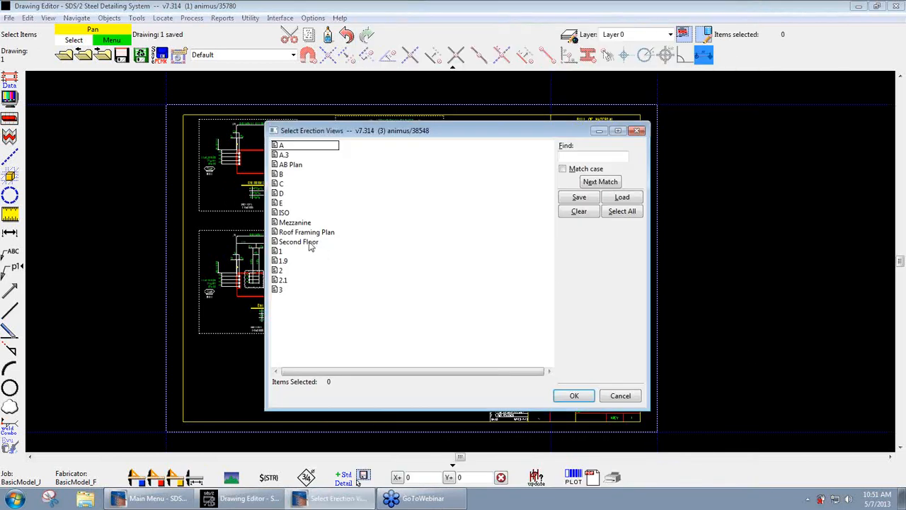
{"action": "left_click", "coordinate": [309, 244]}
{"action": "left_click", "coordinate": [574, 395]}
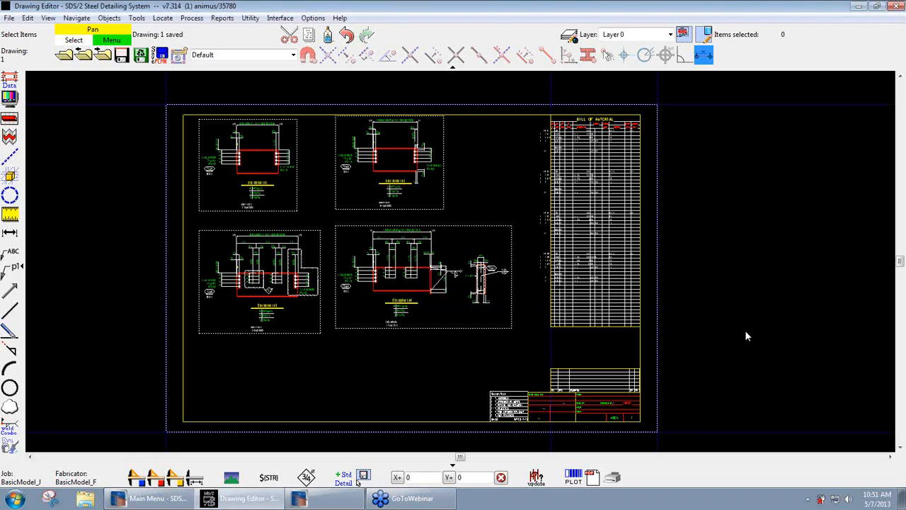
- Open the Second Floor erection view
{"action": "left_click", "coordinate": [65, 54]}
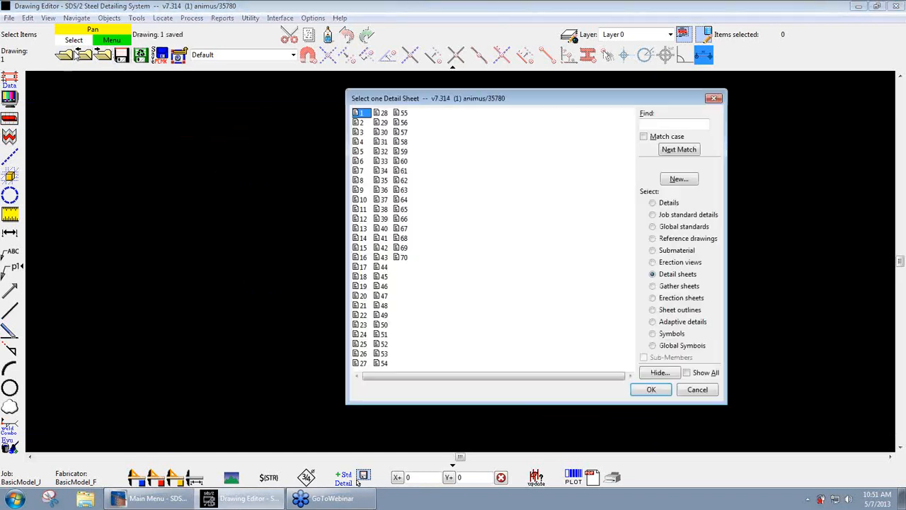
{"action": "left_click", "coordinate": [657, 263]}
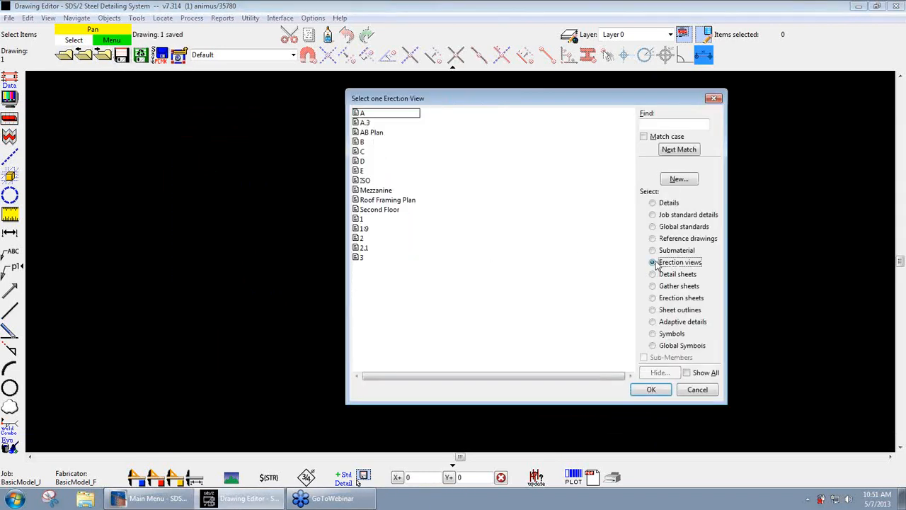
{"action": "double_click", "coordinate": [375, 209]}
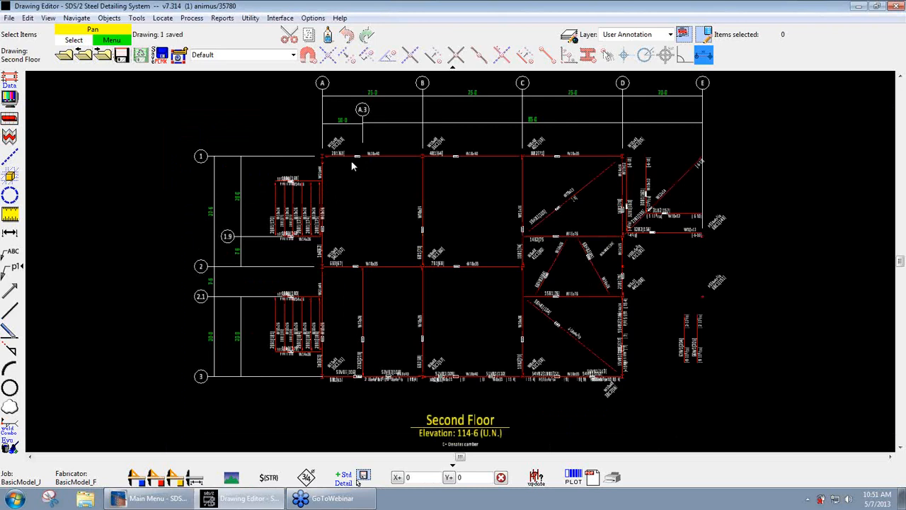
- Examine the bracketed member numbers beside the piecemarks along grid line 1 of the Second Floor plan
{"action": "scroll", "coordinate": [352, 165], "scroll_direction": "up", "scroll_amount": 5}
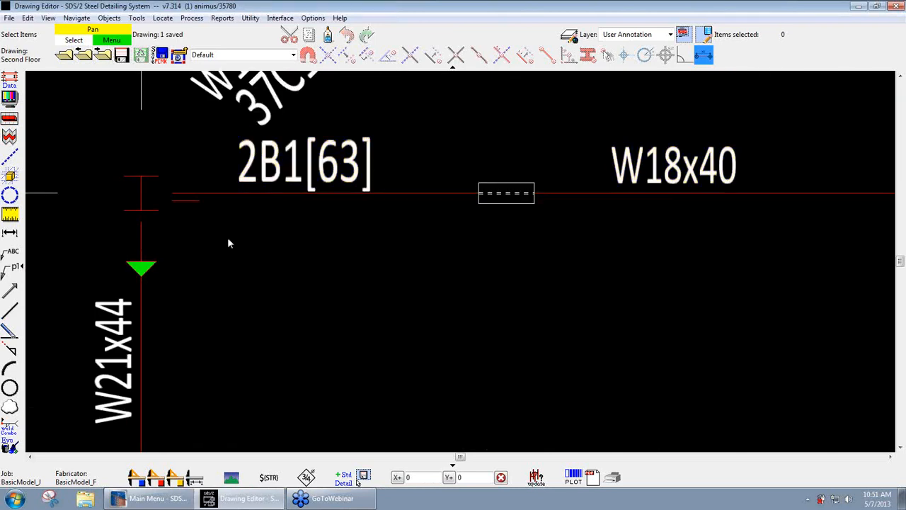
{"action": "scroll", "coordinate": [229, 243], "scroll_direction": "down", "scroll_amount": 3}
{"action": "middle_click_drag", "start_coordinate": [251, 243], "coordinate": [117, 188]}
{"action": "middle_click_drag", "start_coordinate": [550, 206], "coordinate": [499, 290]}
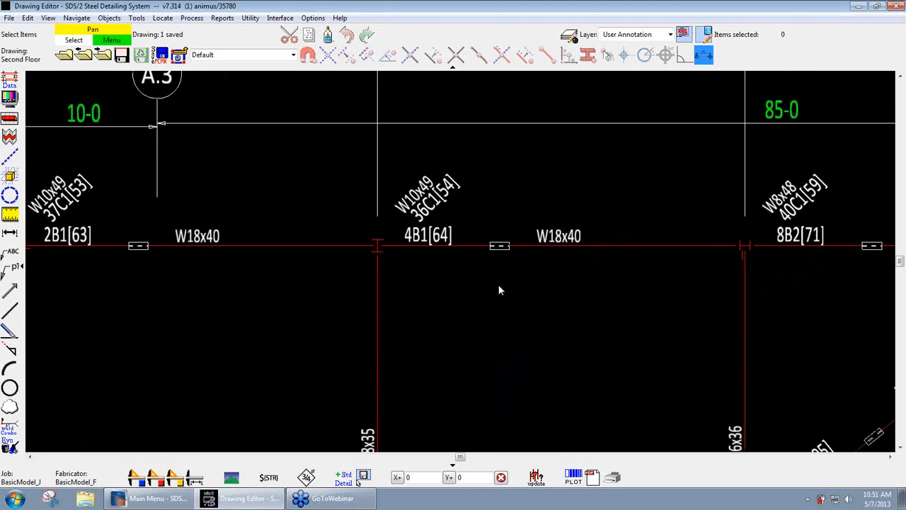
{"action": "middle_click_drag", "start_coordinate": [565, 290], "coordinate": [482, 299]}
{"action": "scroll", "coordinate": [480, 299], "scroll_direction": "up", "scroll_amount": 2}
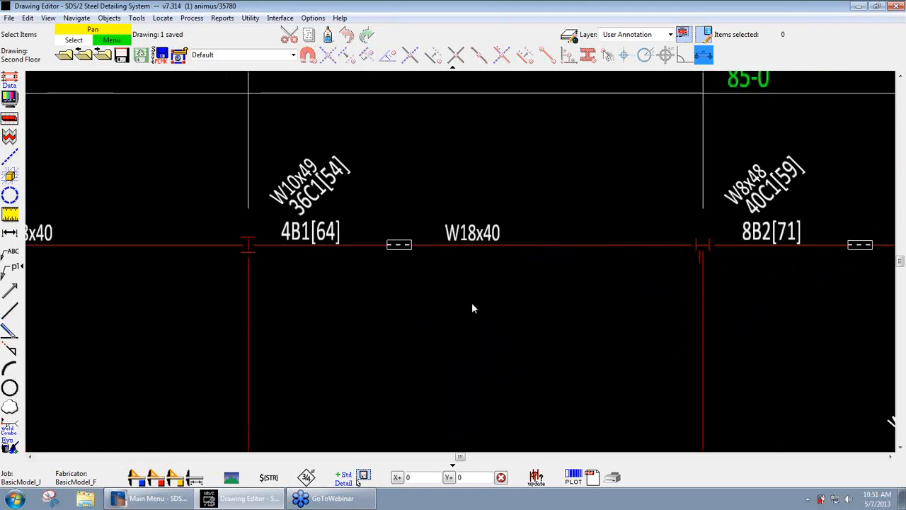
{"action": "middle_click_drag", "start_coordinate": [469, 303], "coordinate": [465, 308]}
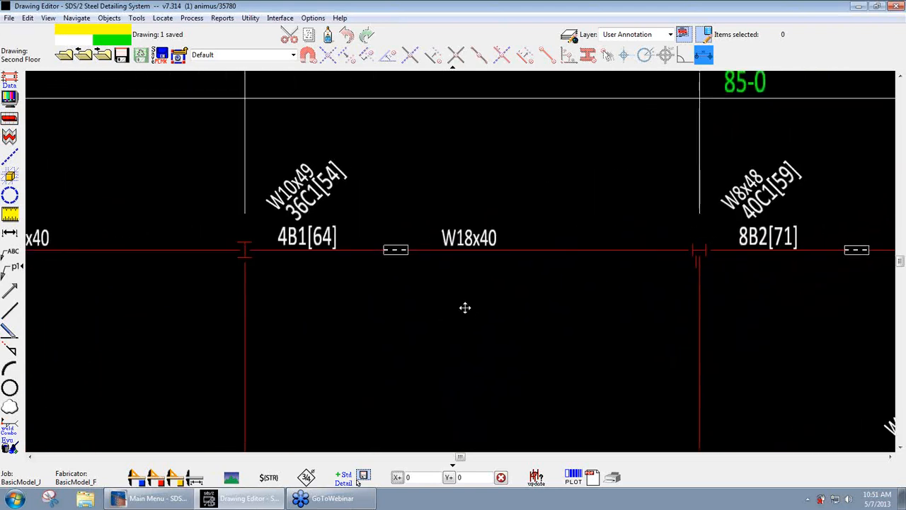
- Hide the piecemark of beam 4B1 between grids B and C on line 1 through Erection View Cleanup
{"action": "double_click", "coordinate": [344, 254]}
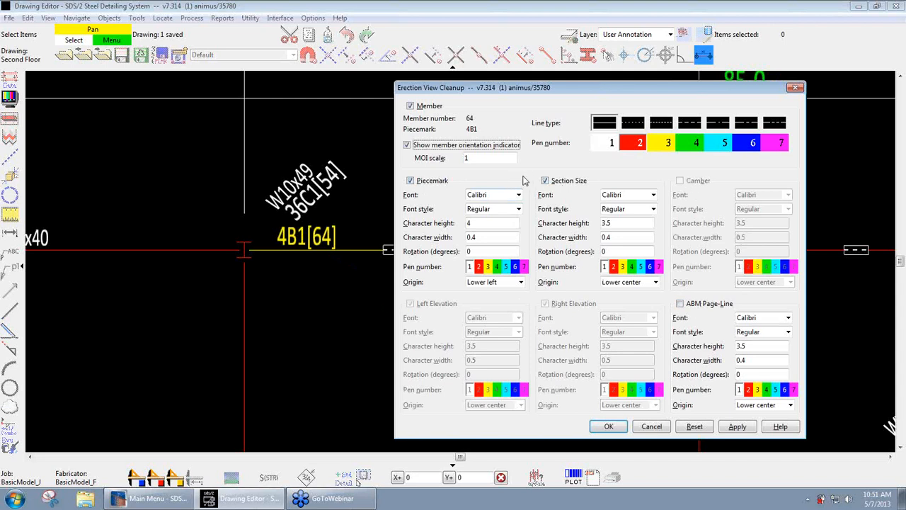
{"action": "left_click", "coordinate": [429, 181]}
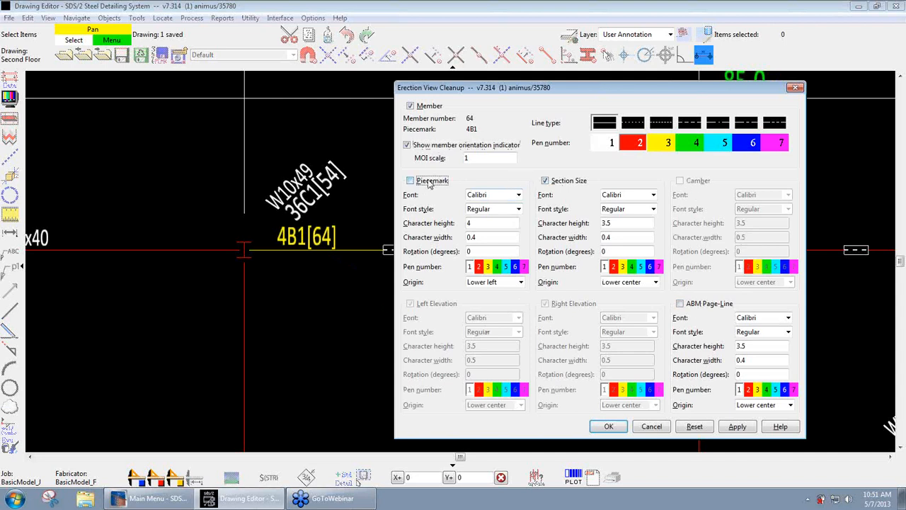
{"action": "left_click", "coordinate": [609, 425]}
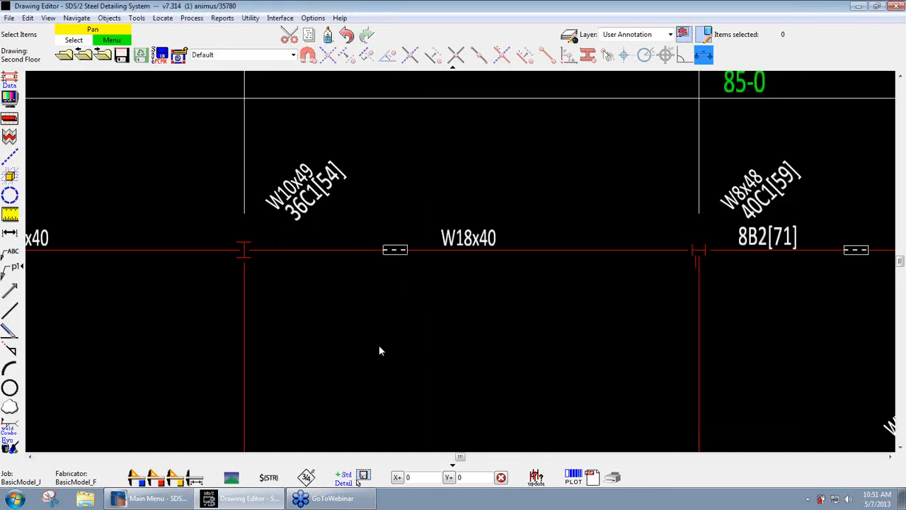
- Turn the piecemark back on for the W18x40 beam between grids B and C on line 1
{"action": "left_click", "coordinate": [366, 250]}
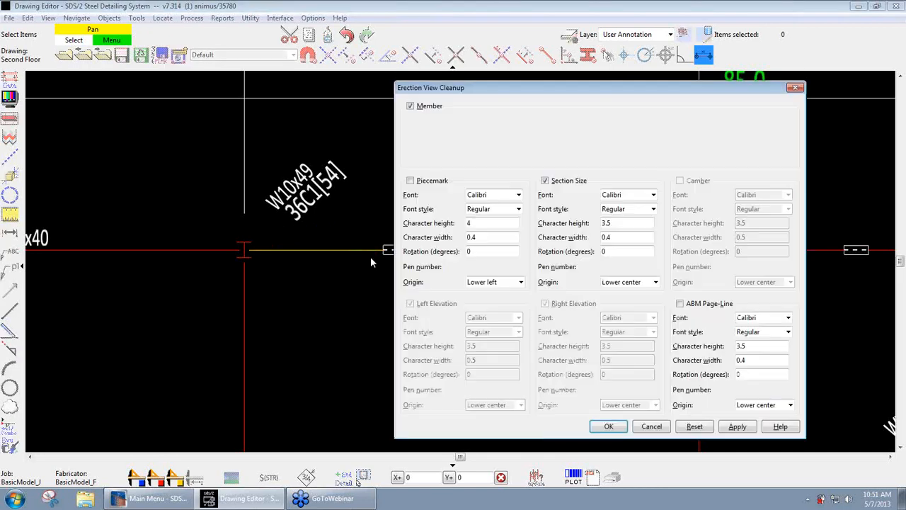
{"action": "left_click", "coordinate": [417, 183]}
{"action": "left_click", "coordinate": [607, 427]}
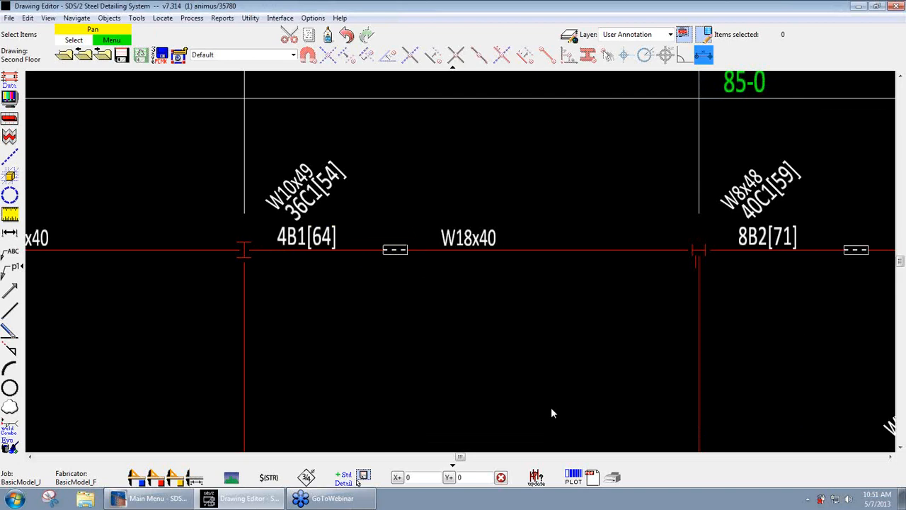
- Leave the Second Floor erection view and open detail sheet 1
{"action": "scroll", "coordinate": [441, 251], "scroll_direction": "down", "scroll_amount": 3}
{"action": "mouse_move", "coordinate": [468, 339]}
{"action": "middle_mouse_down"}
{"action": "mouse_move", "coordinate": [450, 150]}
{"action": "mouse_move", "coordinate": [446, 213]}
{"action": "mouse_move", "coordinate": [458, 220]}
{"action": "middle_mouse_up"}
{"action": "scroll", "coordinate": [449, 150], "scroll_direction": "down", "scroll_amount": 2}
{"action": "scroll", "coordinate": [450, 170], "scroll_direction": "down", "scroll_amount": 1}
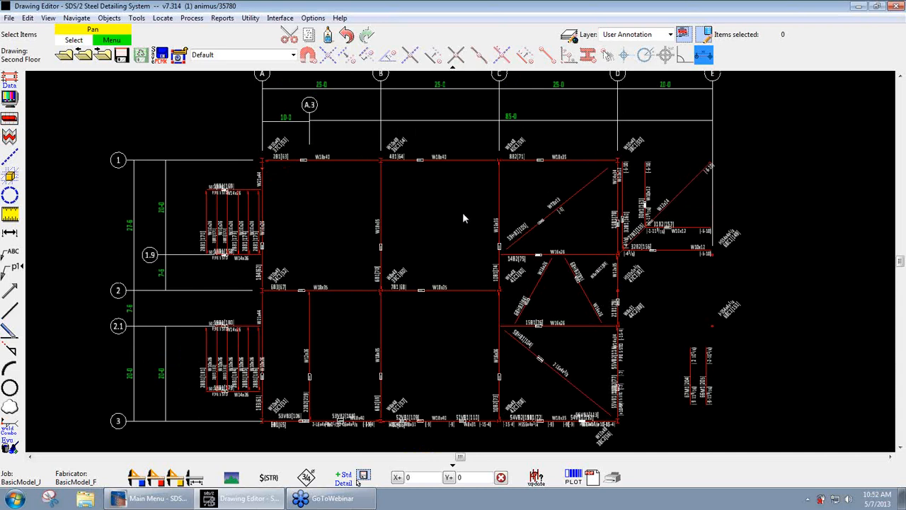
{"action": "scroll", "coordinate": [456, 212], "scroll_direction": "down", "scroll_amount": 1}
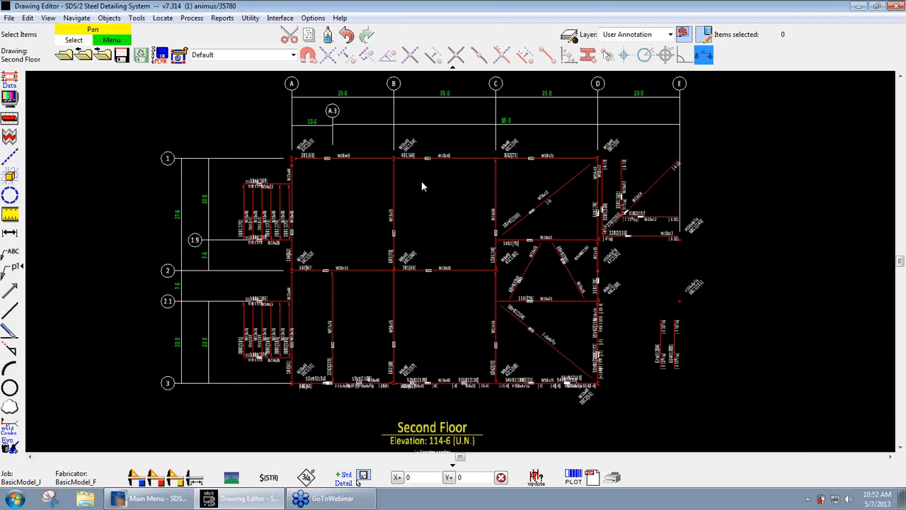
{"action": "left_click", "coordinate": [66, 58]}
{"action": "left_click", "coordinate": [564, 365]}
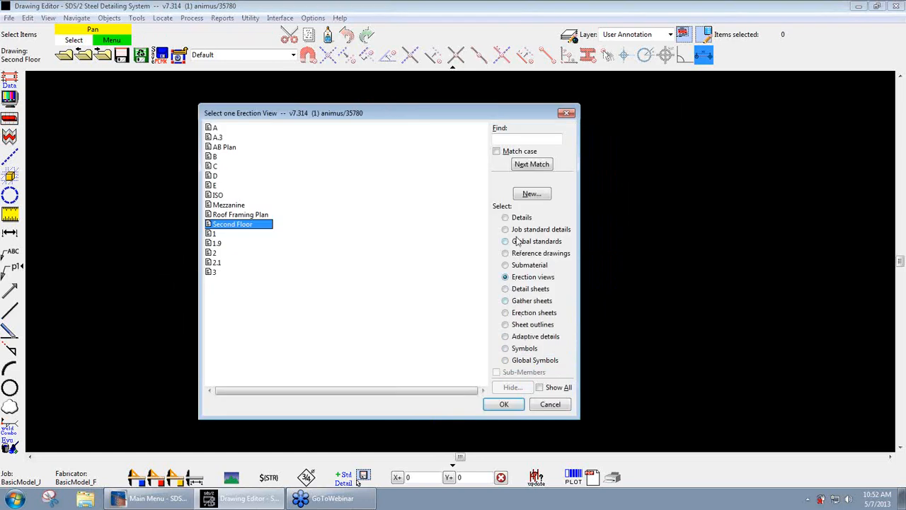
{"action": "left_click", "coordinate": [523, 289]}
{"action": "double_click", "coordinate": [212, 128]}
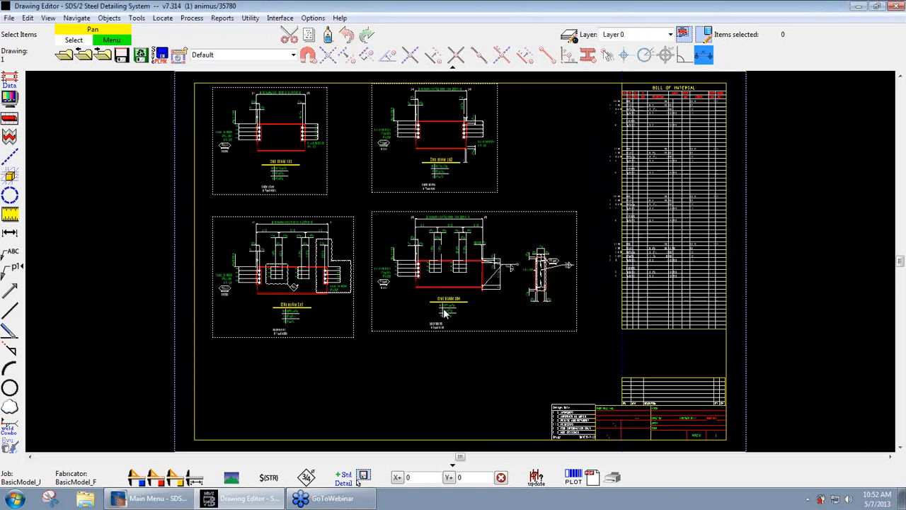
- Inspect the label text of the sheet number beside $REV in the title block of detail sheet 1
{"action": "scroll", "coordinate": [519, 372], "scroll_direction": "up", "scroll_amount": 5}
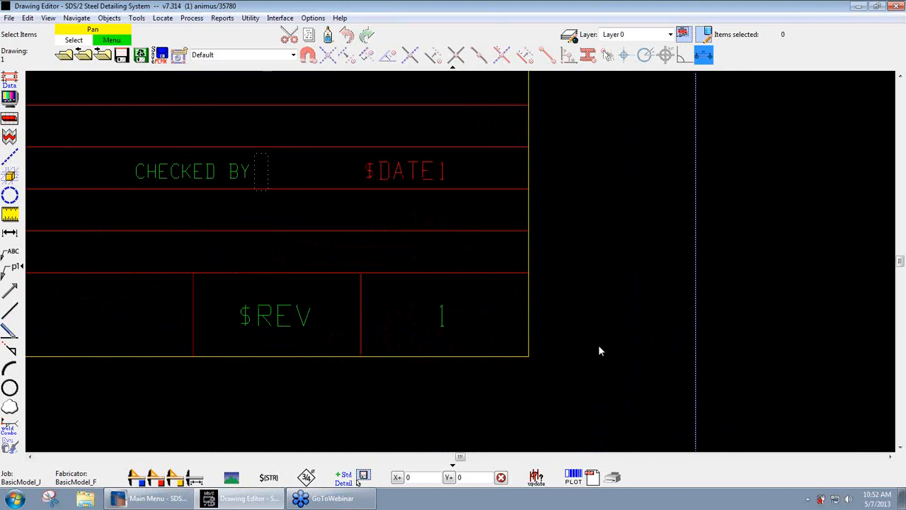
{"action": "middle_click_drag", "start_coordinate": [546, 335], "coordinate": [543, 337]}
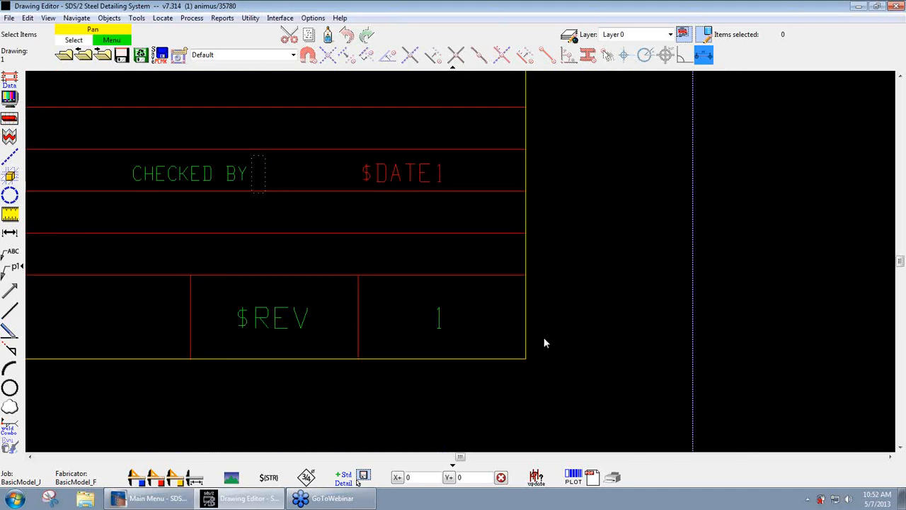
{"action": "left_click", "coordinate": [439, 320]}
{"action": "double_click", "coordinate": [439, 322]}
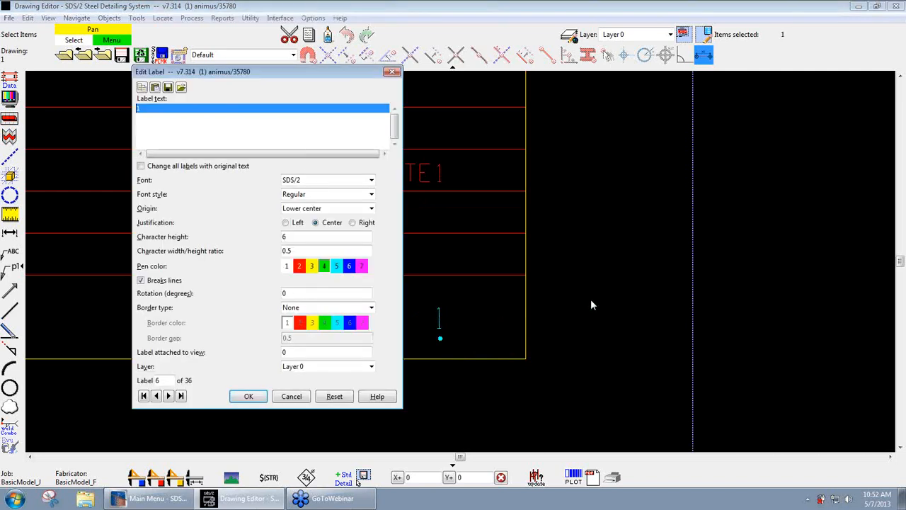
{"action": "left_click", "coordinate": [202, 108]}
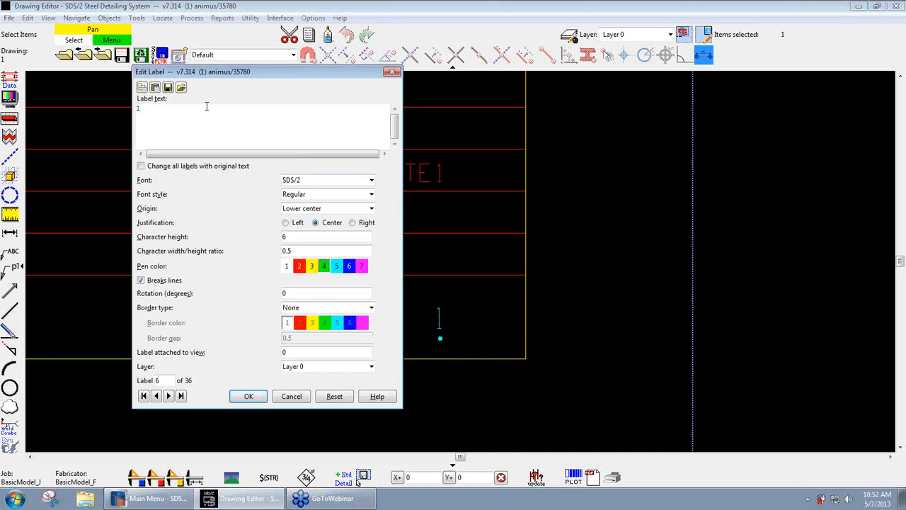
{"action": "left_click", "coordinate": [244, 396]}
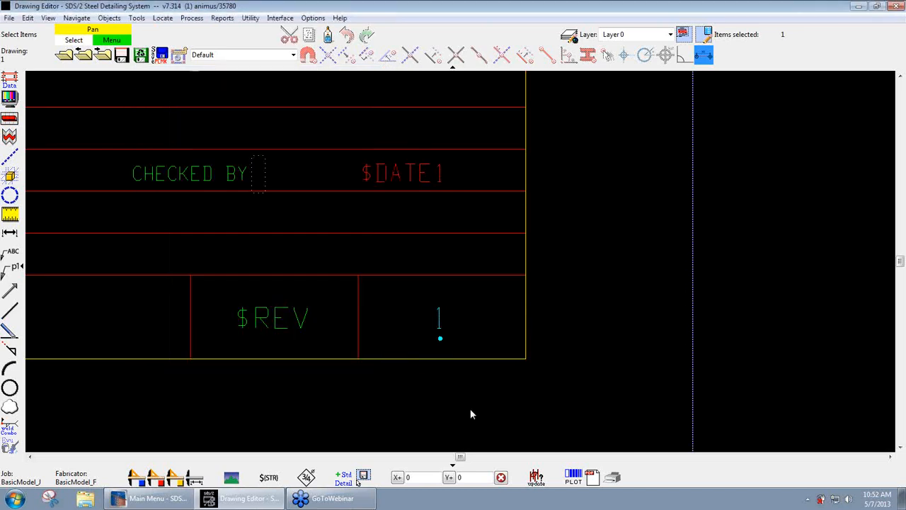
- Save detail sheet 1 with Save Reuse, with no change marks and 75 as the next drawing name
{"action": "left_click", "coordinate": [121, 55]}
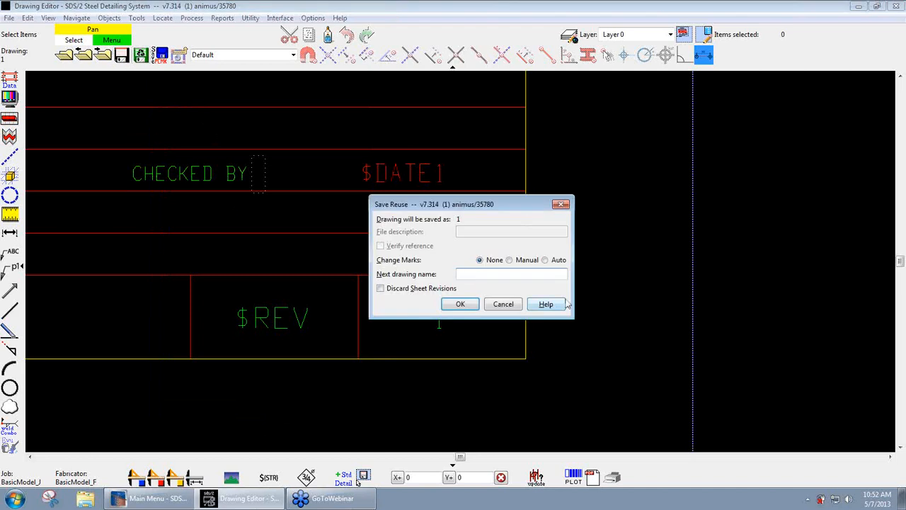
{"action": "type", "text": "75"}
{"action": "key", "text": "Tab"}
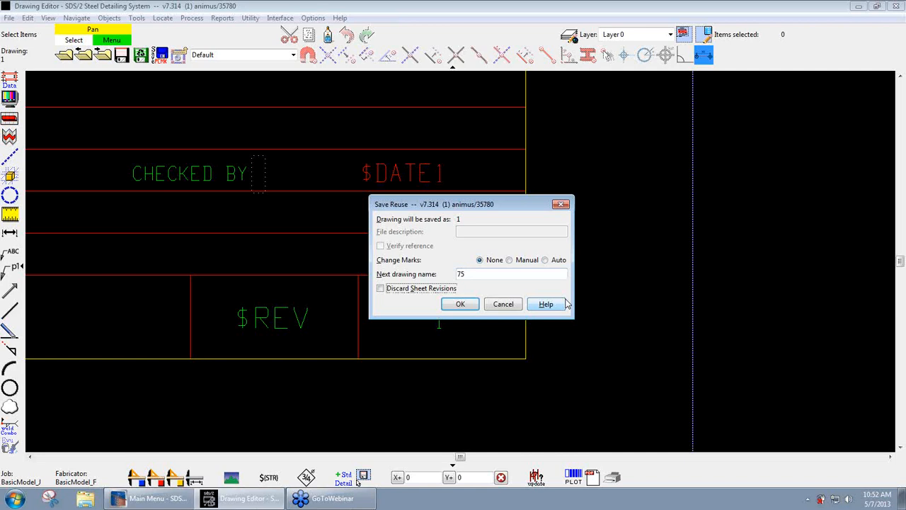
{"action": "left_click", "coordinate": [460, 304]}
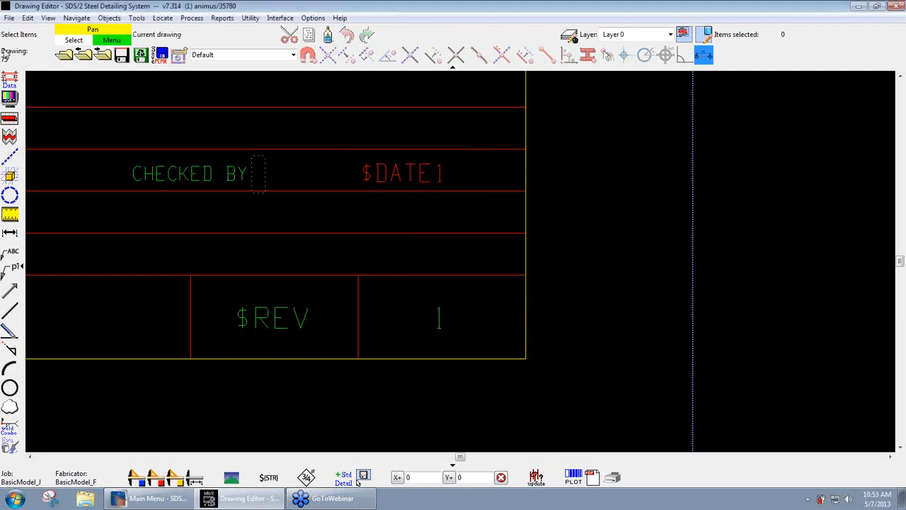
- Check the label text of the sheet number on the reused drawing 75 without editing it
{"action": "double_click", "coordinate": [437, 322]}
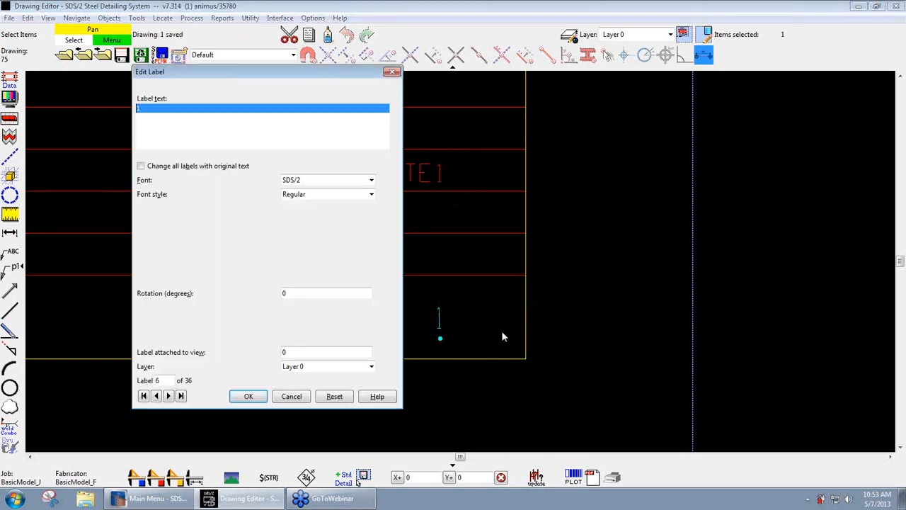
{"action": "left_click", "coordinate": [162, 113]}
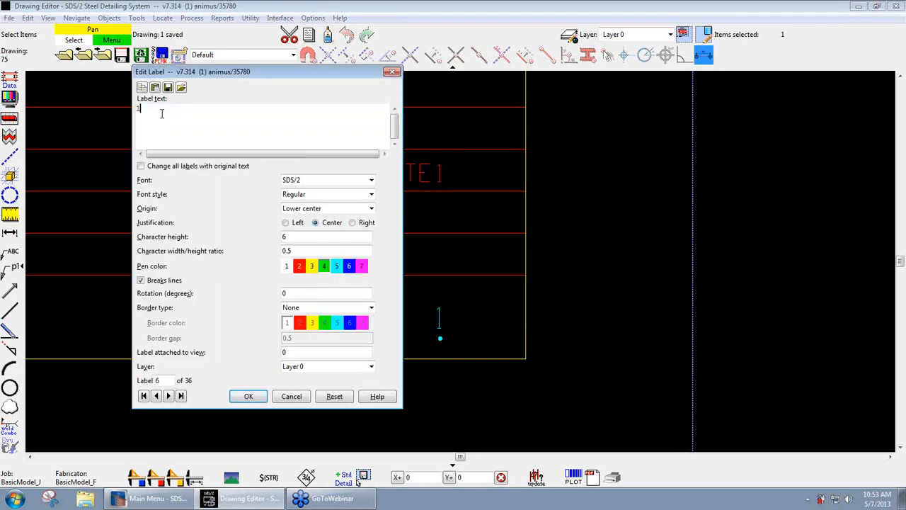
{"action": "left_click", "coordinate": [284, 396]}
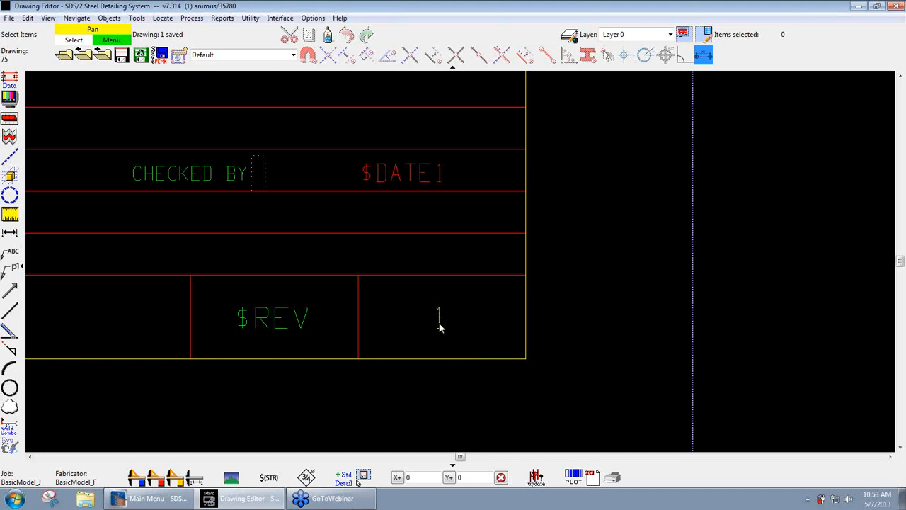
- Replace the label text of the sheet number beside $REV on drawing 75 with $NAME
{"action": "double_click", "coordinate": [439, 324]}
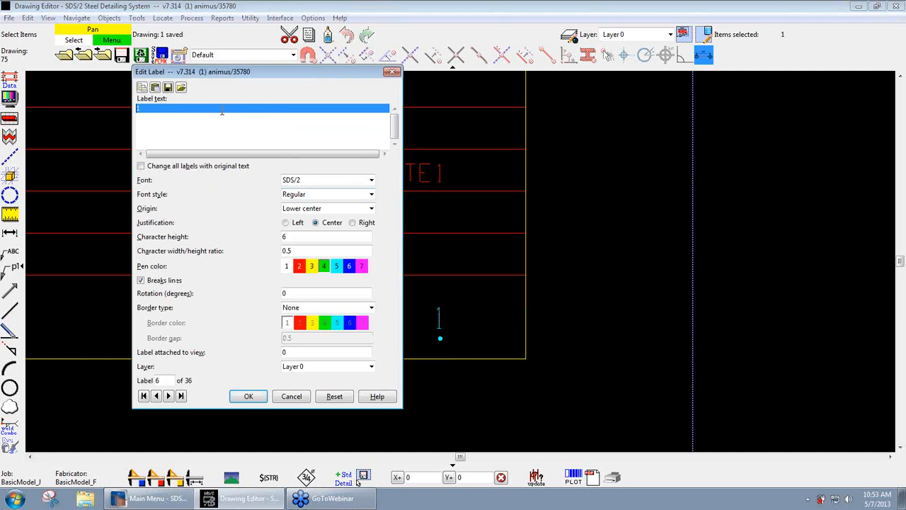
{"action": "key", "text": "BackSpace"}
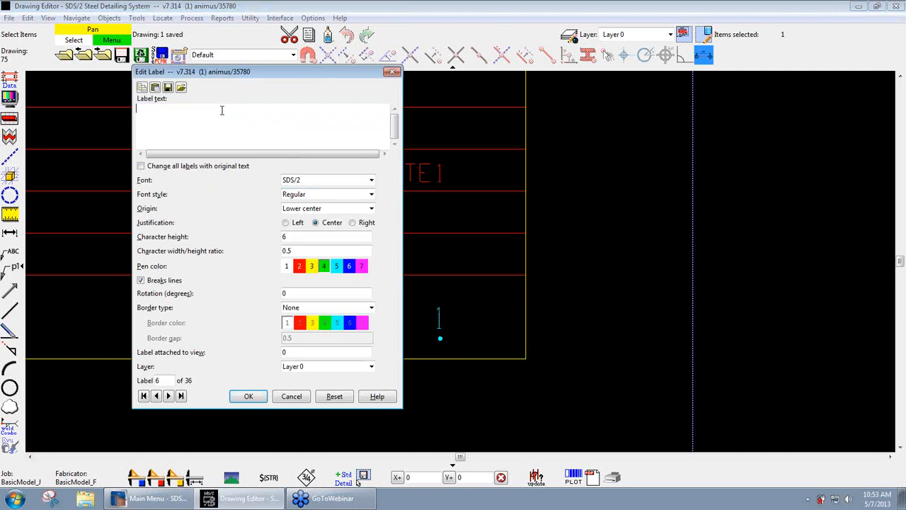
{"action": "type", "text": "$NAME"}
{"action": "key", "text": "Tab"}
{"action": "left_click", "coordinate": [255, 397]}
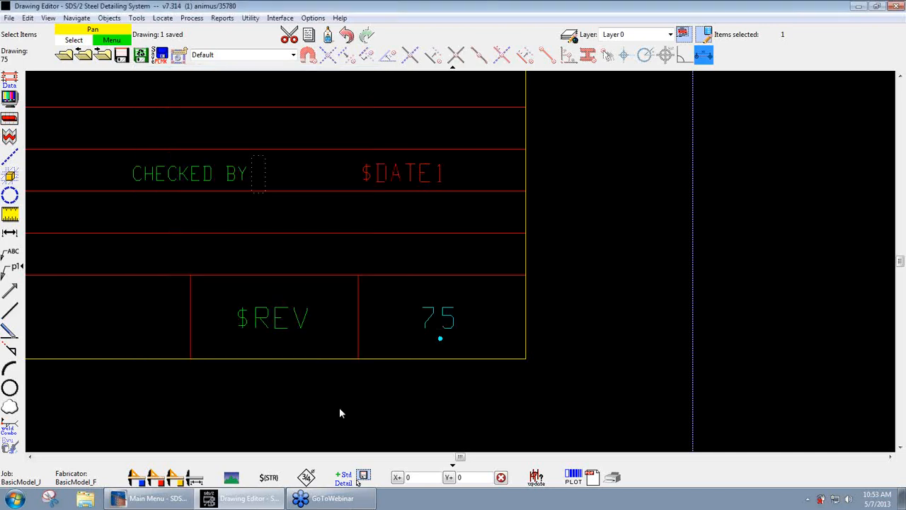
{"action": "left_click", "coordinate": [560, 409]}
- Inspect the label text of the sheet number on drawing 75 again, leaving it as it is
{"action": "double_click", "coordinate": [443, 319]}
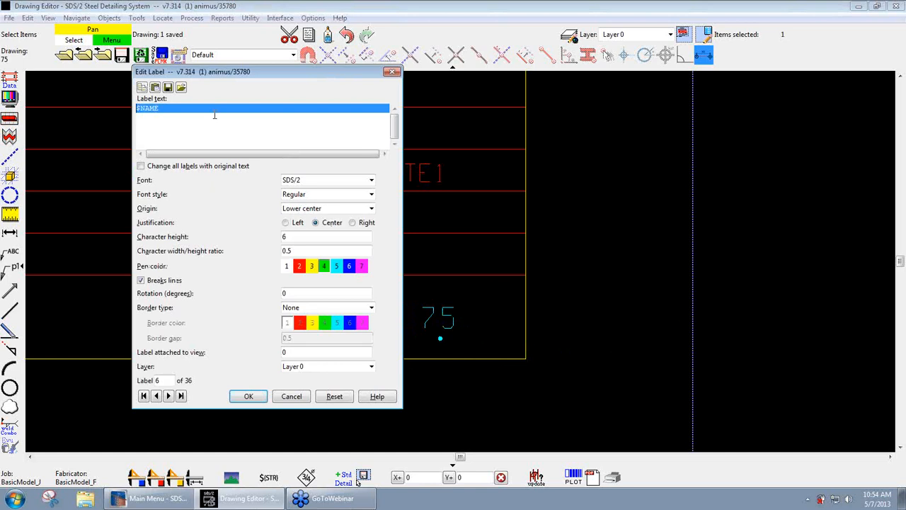
{"action": "left_click", "coordinate": [214, 115]}
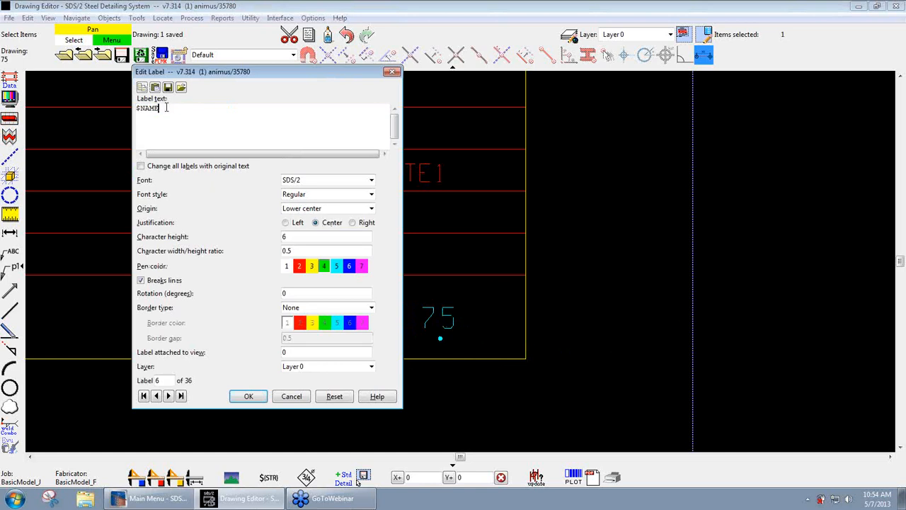
{"action": "left_click", "coordinate": [249, 397]}
{"action": "left_click", "coordinate": [596, 338]}
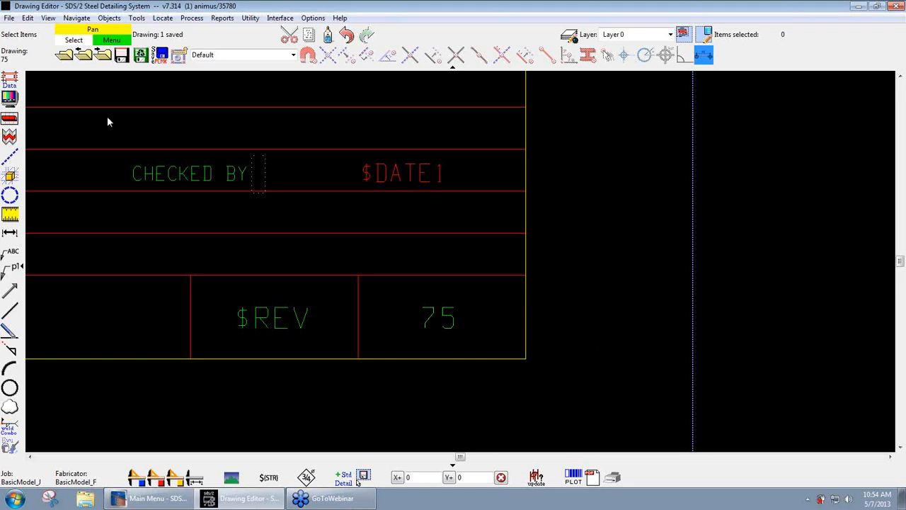
- Save drawing 75 with Save Reuse, using no change marks and 76 as the next drawing name, and save drawing 76
{"action": "left_click", "coordinate": [140, 56]}
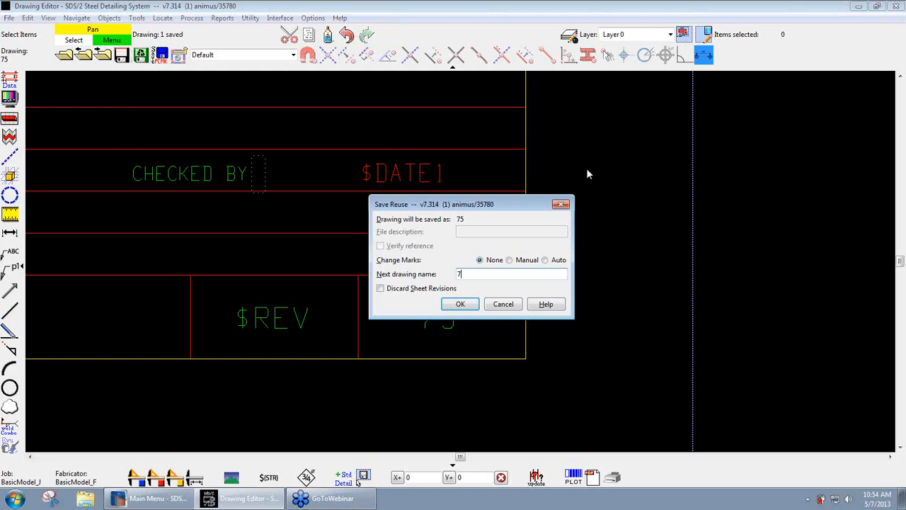
{"action": "double_click", "coordinate": [468, 273]}
{"action": "left_click", "coordinate": [460, 304]}
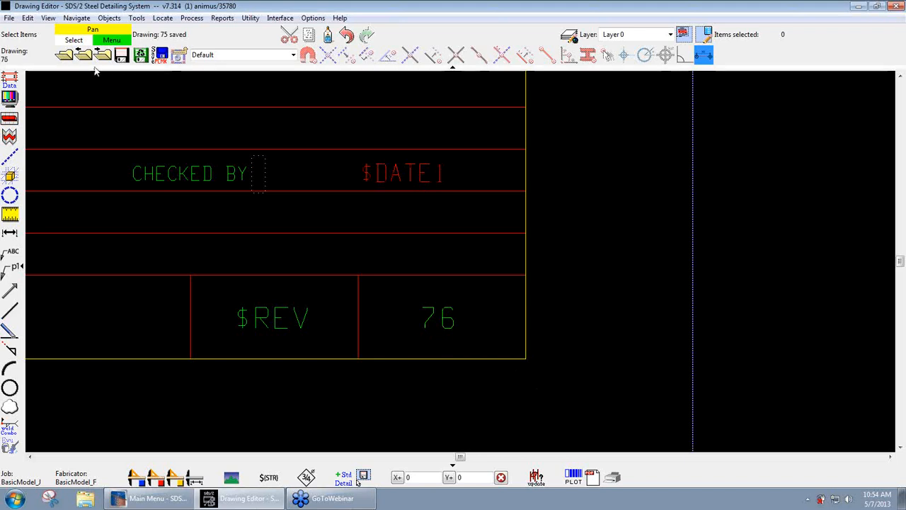
{"action": "left_click", "coordinate": [122, 56]}
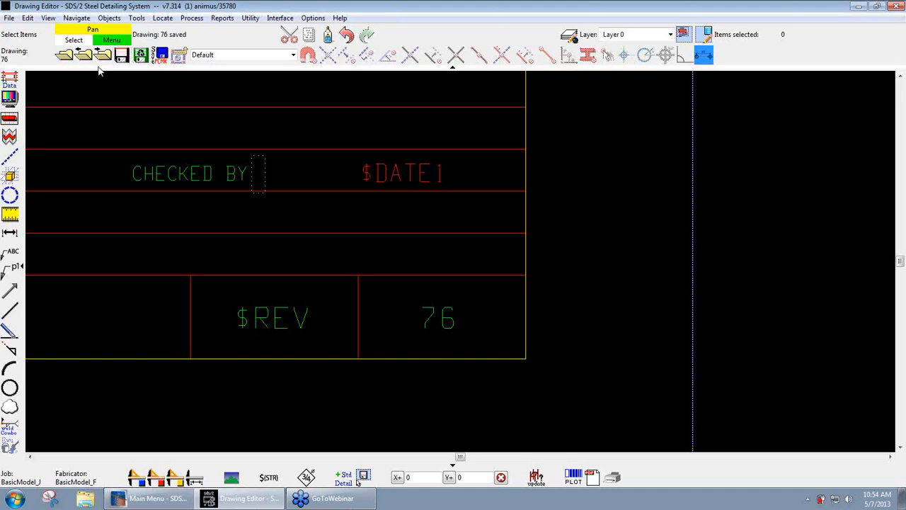
- Switch the drawing selection from detail sheets to details and open piecemark 1B4
{"action": "left_click", "coordinate": [64, 55]}
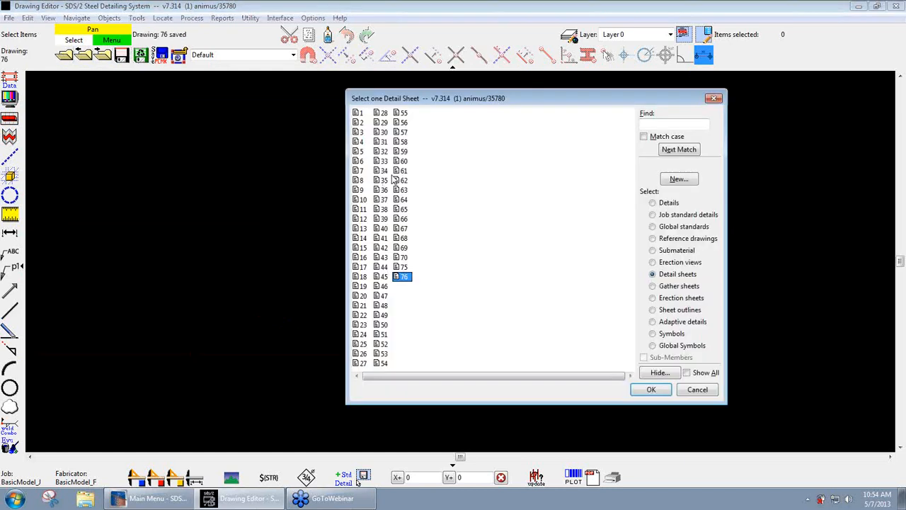
{"action": "left_click", "coordinate": [654, 205]}
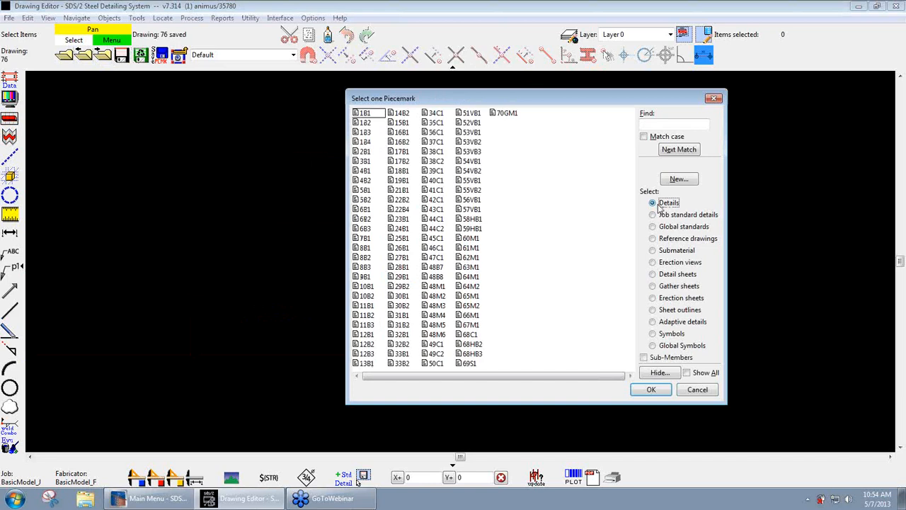
{"action": "double_click", "coordinate": [363, 144]}
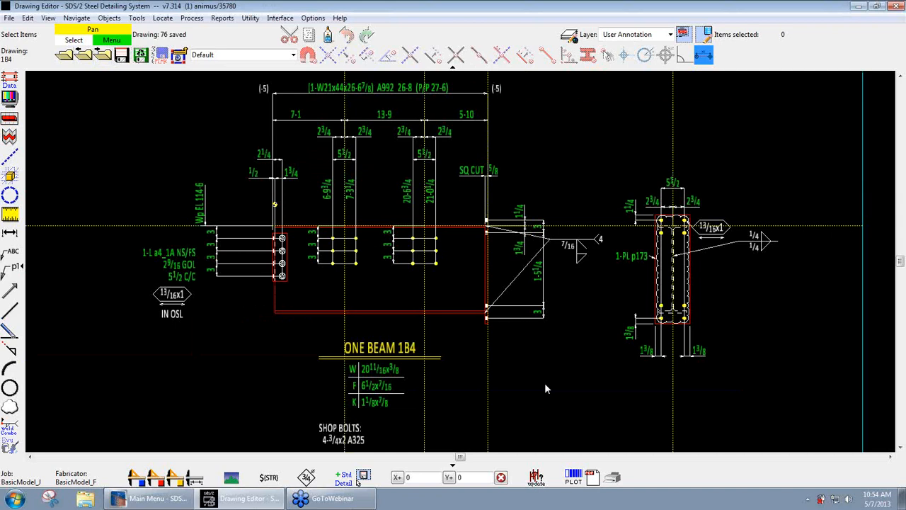
- Try moving the extension line of beam 1B4's 7-3 1/4 dimension and check the Point Location Configuration without changing it
{"action": "scroll", "coordinate": [372, 198], "scroll_direction": "up", "scroll_amount": 5}
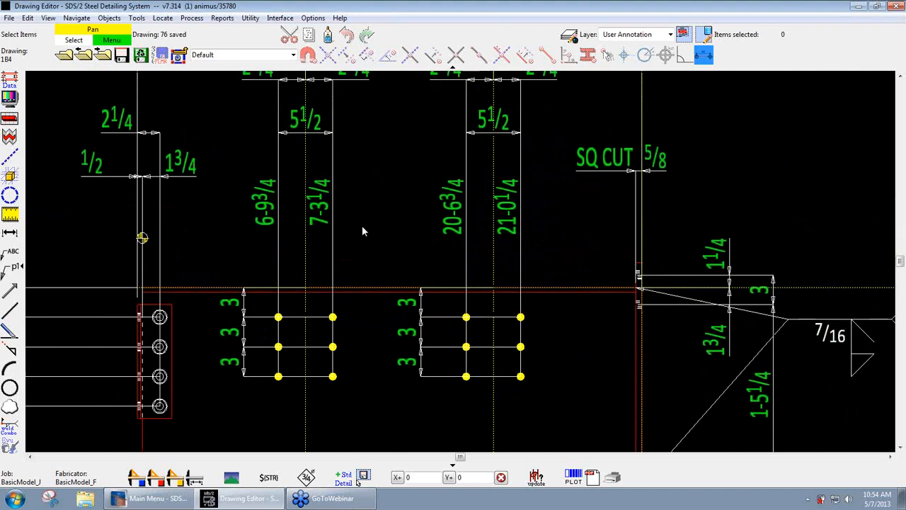
{"action": "mouse_move", "coordinate": [334, 254]}
{"action": "left_mouse_down"}
{"action": "mouse_move", "coordinate": [404, 257]}
{"action": "mouse_move", "coordinate": [427, 279]}
{"action": "mouse_move", "coordinate": [639, 281]}
{"action": "mouse_move", "coordinate": [354, 259]}
{"action": "mouse_move", "coordinate": [332, 269]}
{"action": "left_mouse_up"}
{"action": "left_click", "coordinate": [109, 18]}
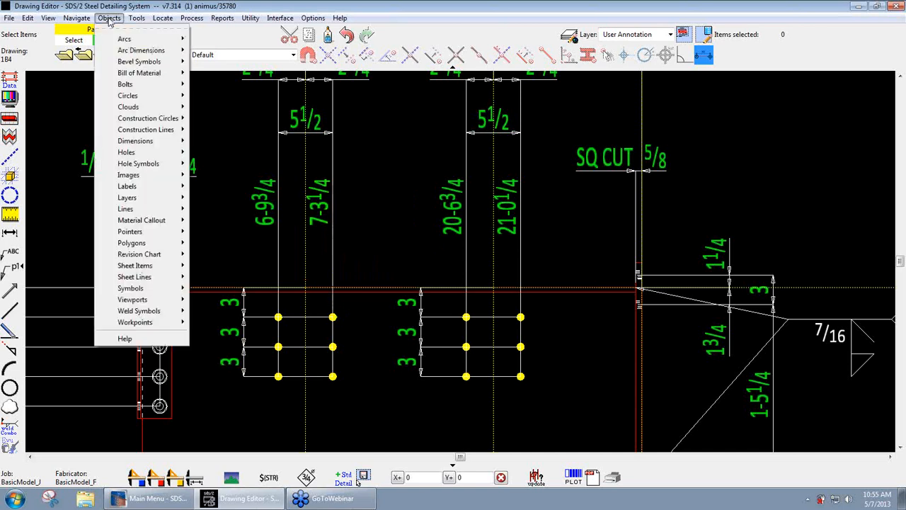
{"action": "left_click", "coordinate": [162, 18]}
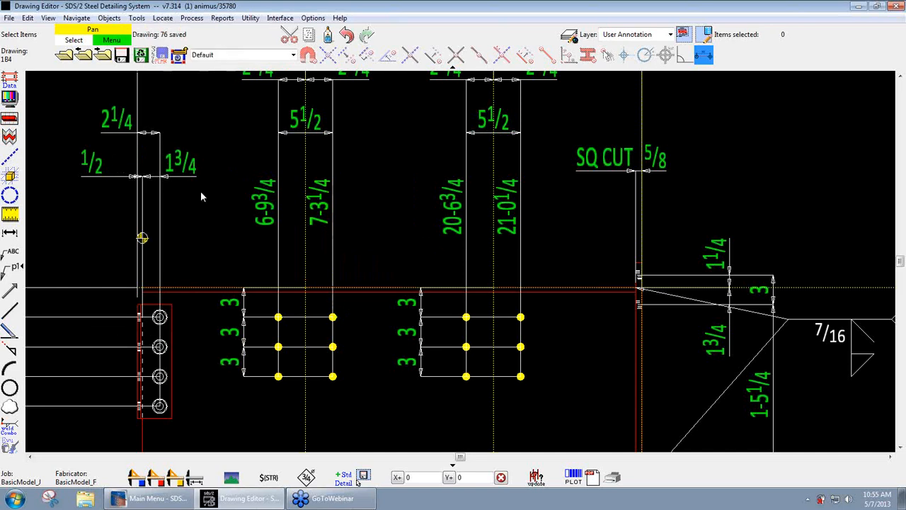
{"action": "scroll", "coordinate": [201, 196], "scroll_direction": "down", "scroll_amount": 3}
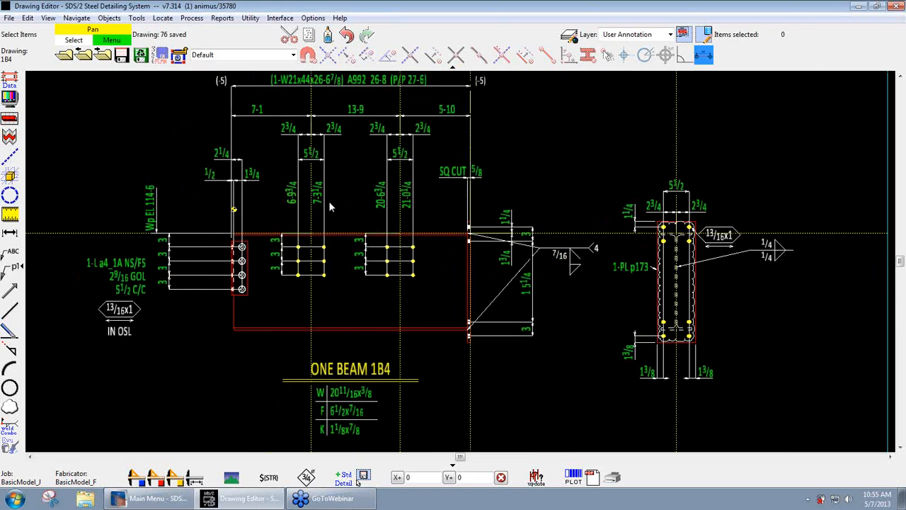
{"action": "scroll", "coordinate": [324, 153], "scroll_direction": "up", "scroll_amount": 2}
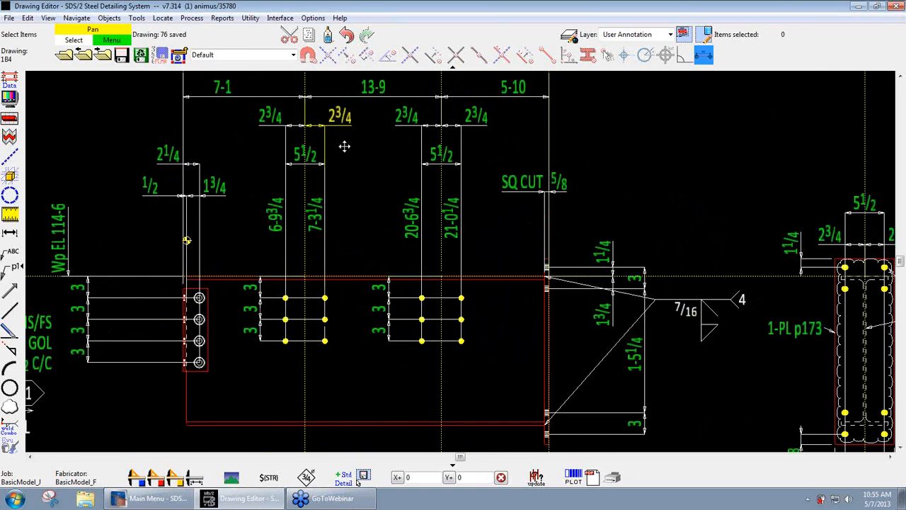
{"action": "left_click", "coordinate": [163, 18]}
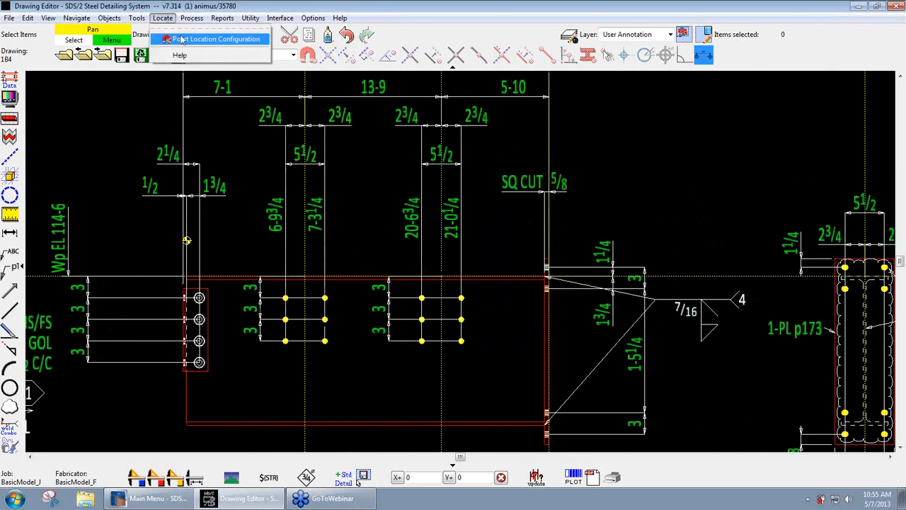
{"action": "left_click", "coordinate": [212, 39]}
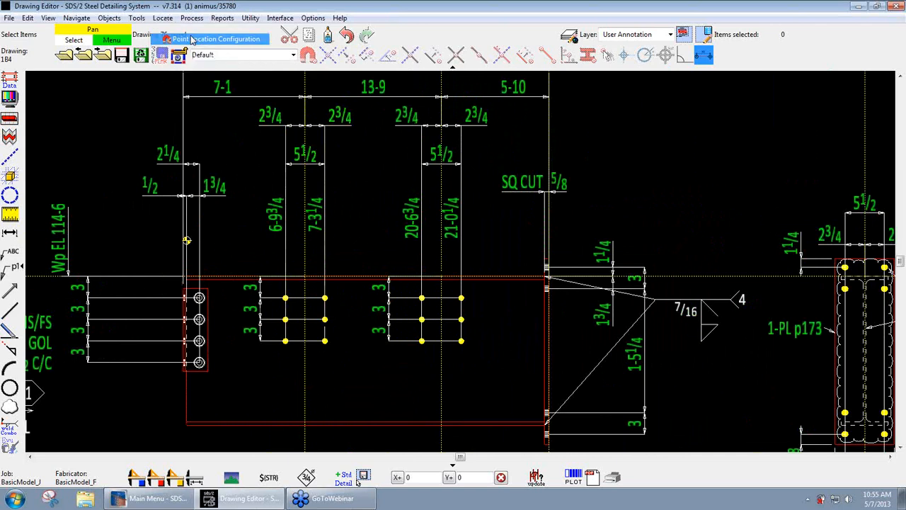
{"action": "left_click", "coordinate": [554, 391]}
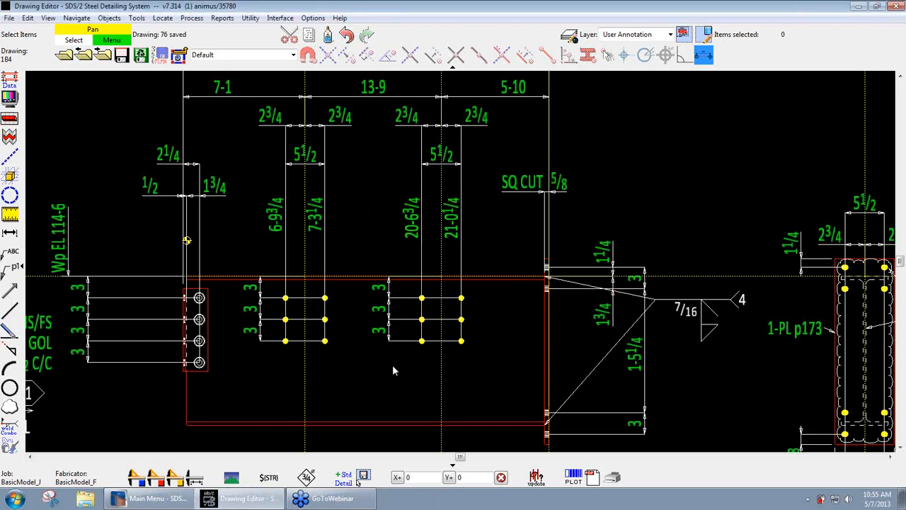
- Try again to shift the extension line of the 7-3 1/4 dimension and recheck the Locate options
{"action": "scroll", "coordinate": [347, 242], "scroll_direction": "up", "scroll_amount": 2}
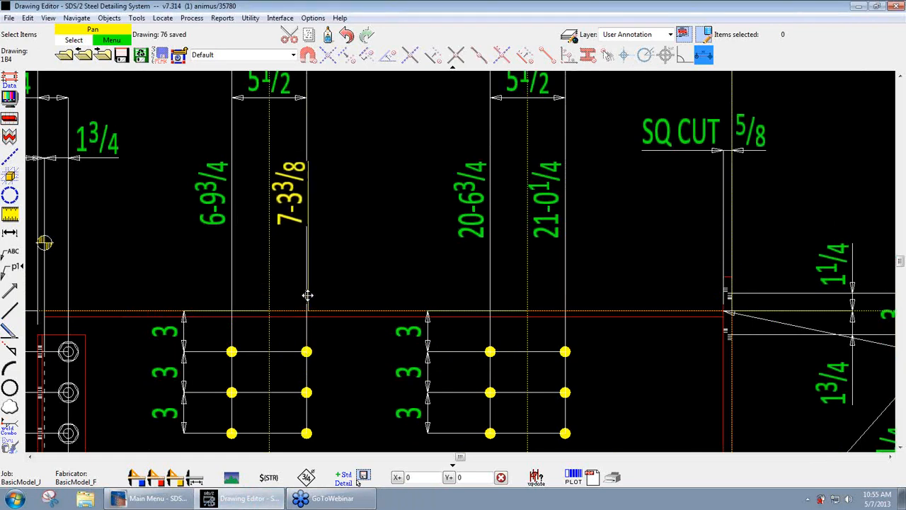
{"action": "left_click", "coordinate": [307, 295]}
{"action": "left_click", "coordinate": [163, 19]}
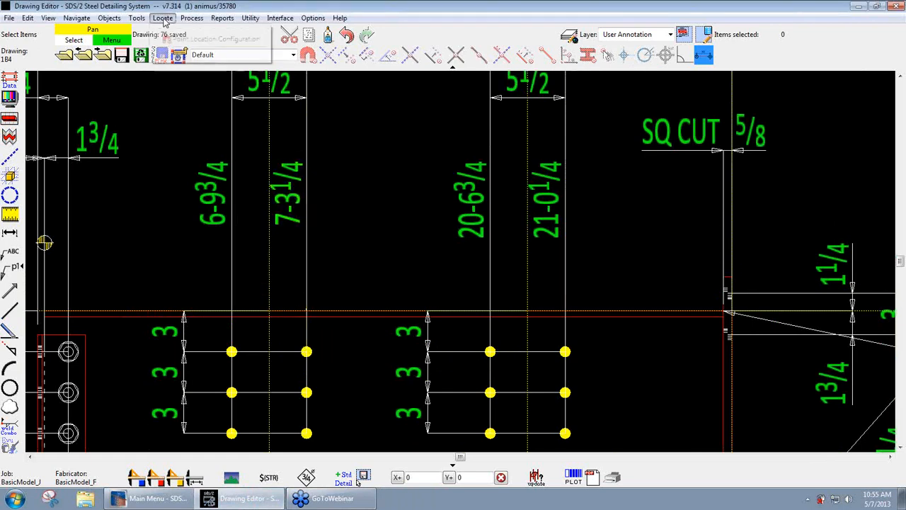
{"action": "left_click", "coordinate": [380, 163]}
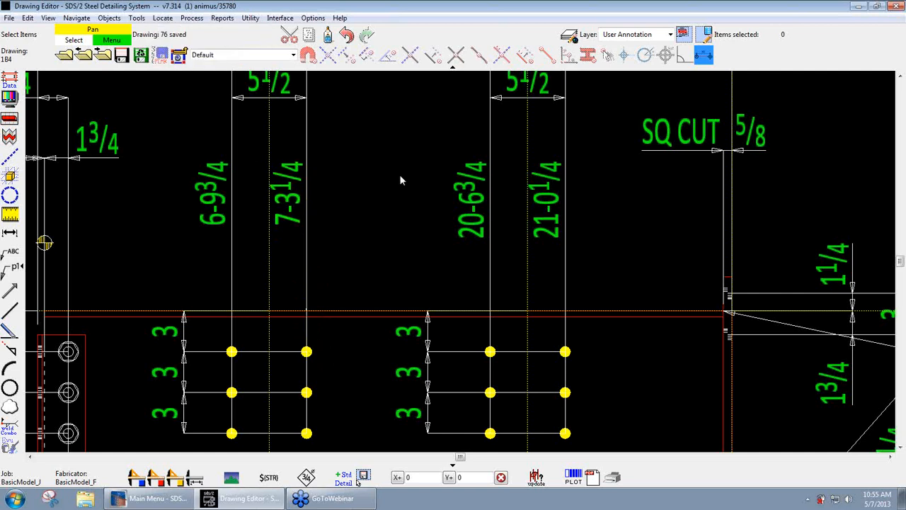
- Close the Drawing Editor without saving the changes to 1B4 and relaunch it from the SDS/2 Main Menu
{"action": "left_click", "coordinate": [898, 6]}
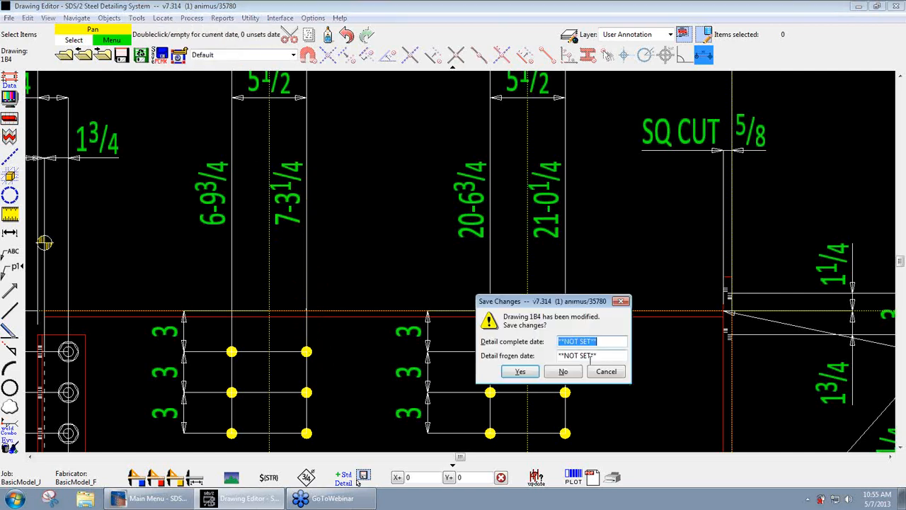
{"action": "left_click", "coordinate": [563, 371]}
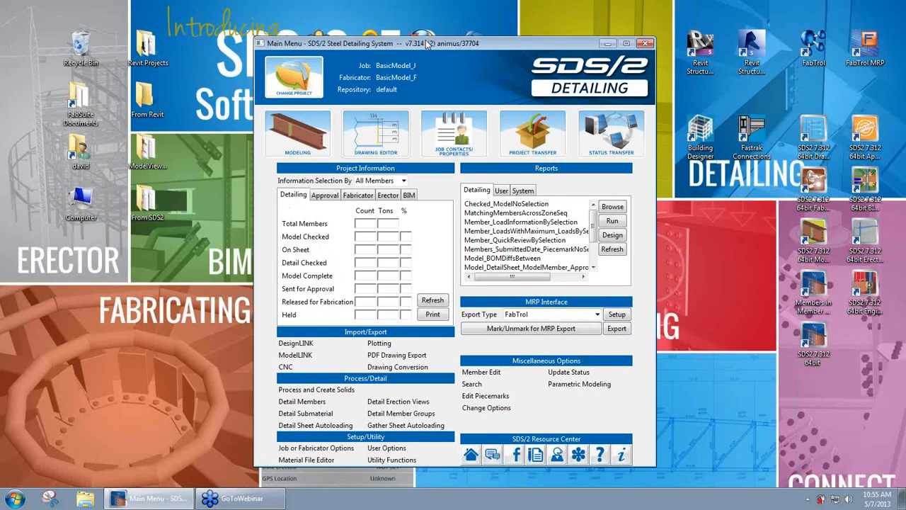
{"action": "left_click", "coordinate": [373, 128]}
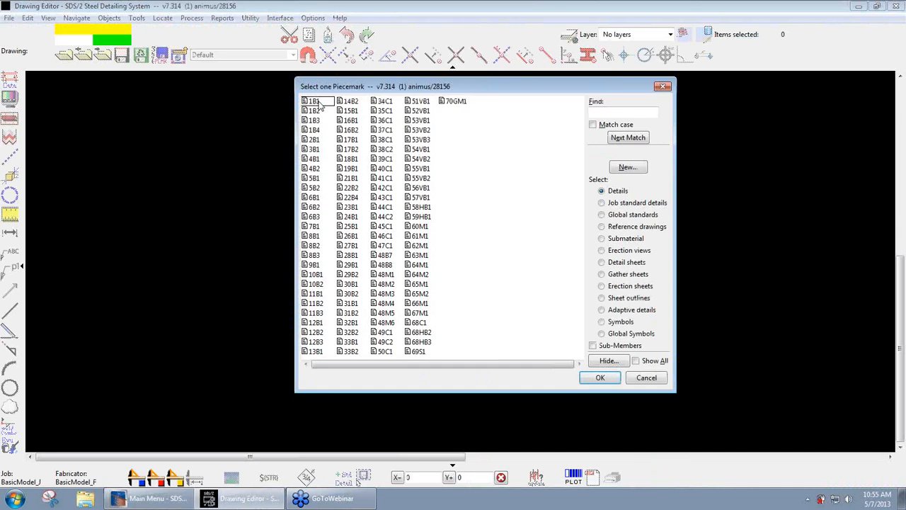
- Open the detail of piecemark 1B1 and advance through the following details to 1B4
{"action": "double_click", "coordinate": [312, 101]}
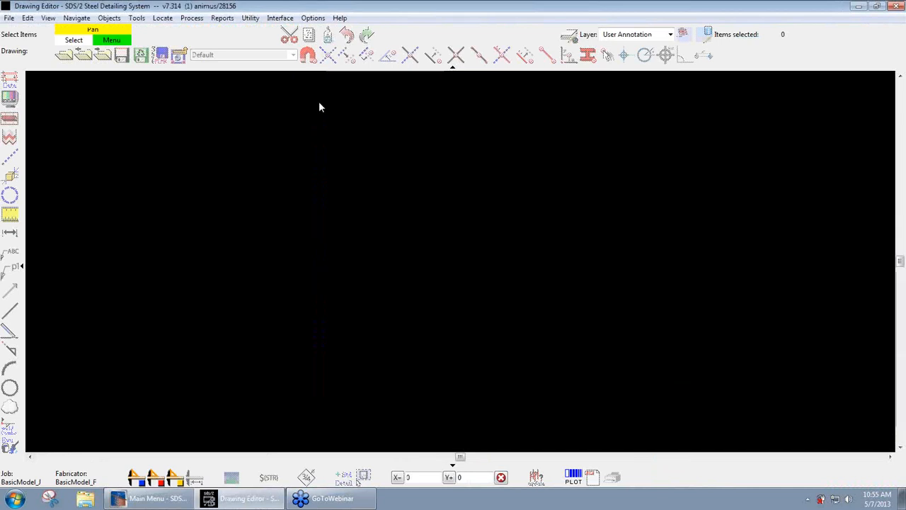
{"action": "left_click", "coordinate": [163, 18]}
{"action": "left_click", "coordinate": [508, 164]}
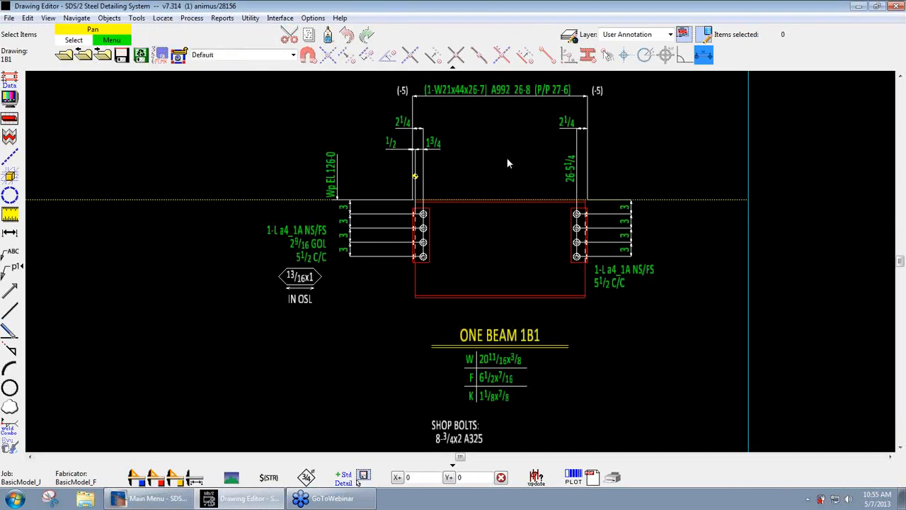
{"action": "key", "text": "Page_Down"}
{"action": "key", "text": "Page_Down"}
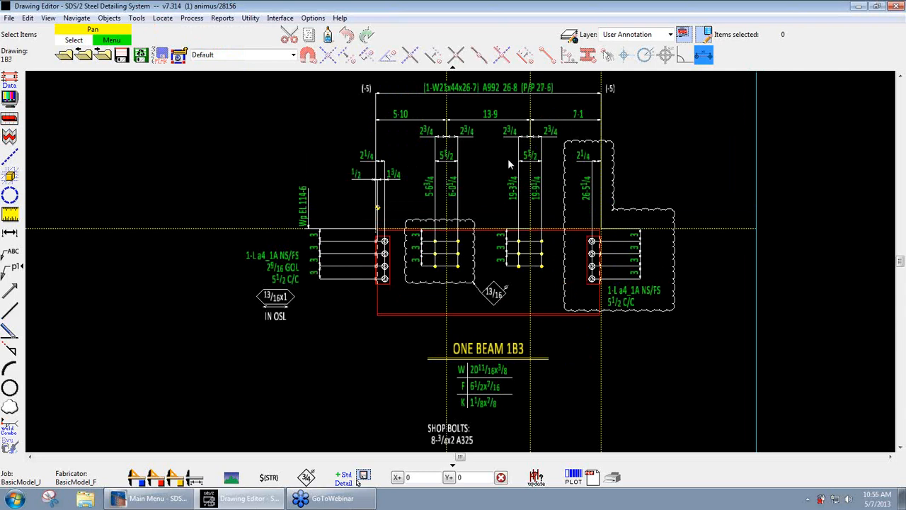
{"action": "key", "text": "Page_Down"}
- Turn off the Free Point snap mode in the Drag and Drop Configuration and accept the settings
{"action": "scroll", "coordinate": [357, 203], "scroll_direction": "up", "scroll_amount": 3}
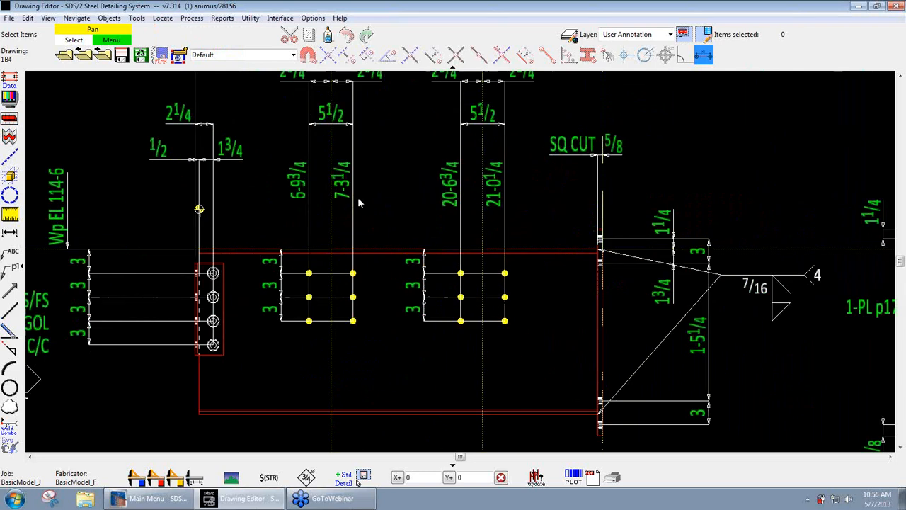
{"action": "scroll", "coordinate": [357, 203], "scroll_direction": "up", "scroll_amount": 2}
{"action": "left_click", "coordinate": [162, 17]}
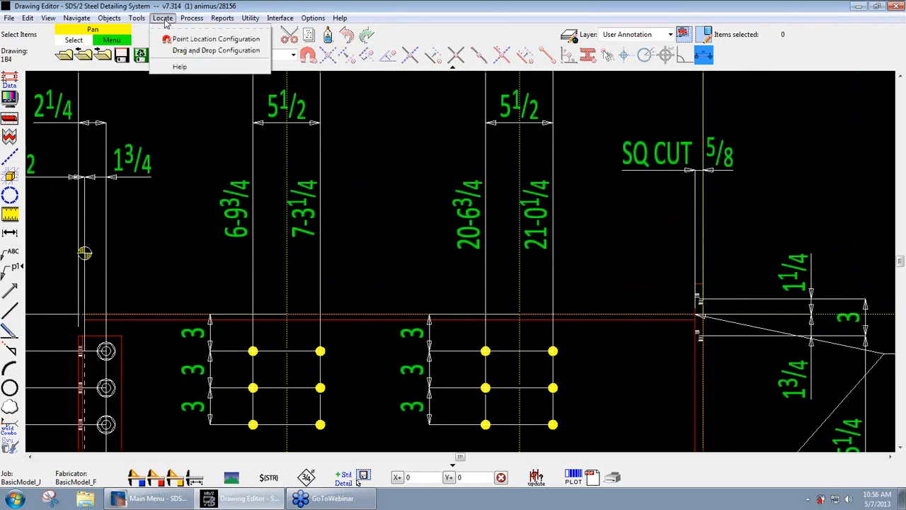
{"action": "left_click", "coordinate": [188, 55]}
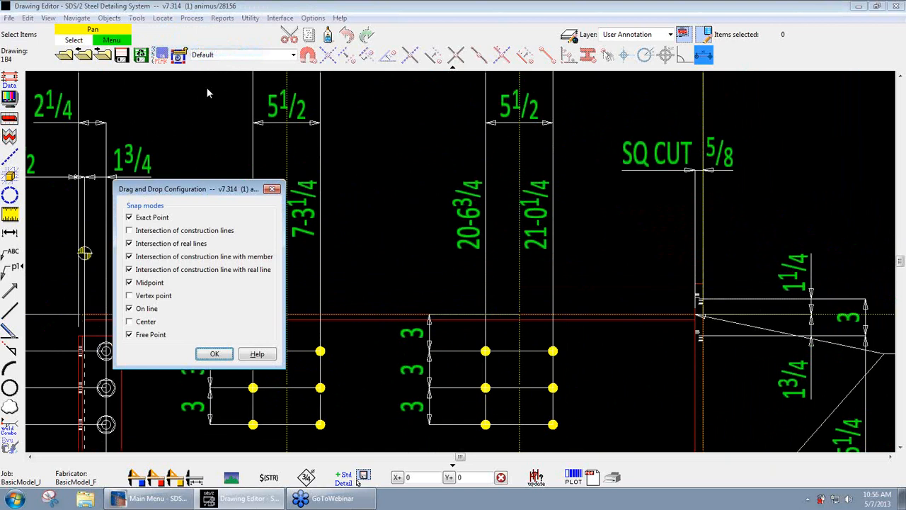
{"action": "left_click_drag", "start_coordinate": [182, 195], "coordinate": [114, 112]}
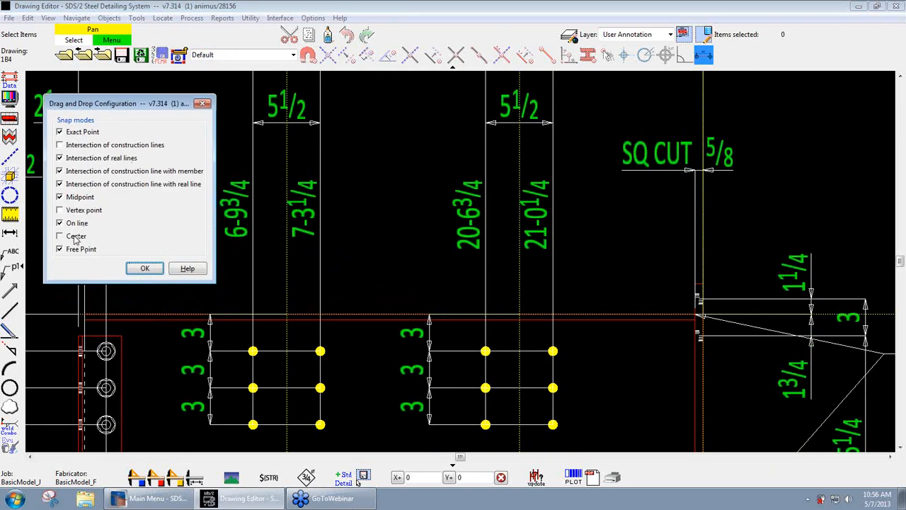
{"action": "left_click", "coordinate": [75, 184]}
{"action": "left_click", "coordinate": [76, 171]}
{"action": "left_click", "coordinate": [77, 158]}
{"action": "left_click", "coordinate": [78, 134]}
{"action": "left_click", "coordinate": [145, 273]}
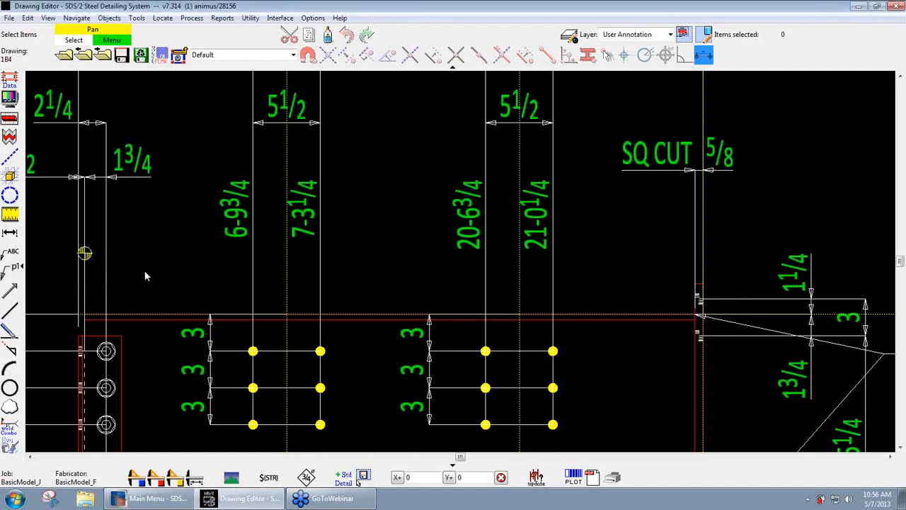
- Move the extension line of the 7-3 1/4 dimension onto the beam's top line between the two hole groups
{"action": "left_click", "coordinate": [333, 266]}
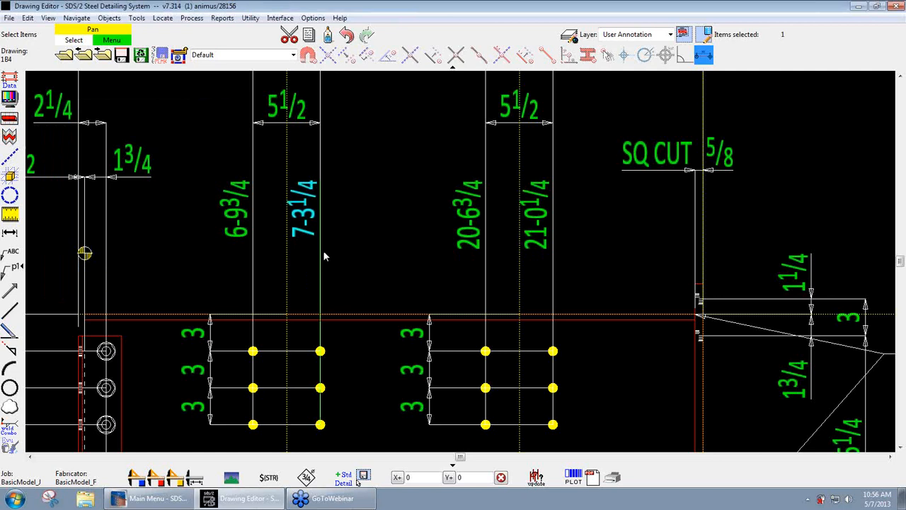
{"action": "left_click_drag", "start_coordinate": [322, 291], "coordinate": [419, 272]}
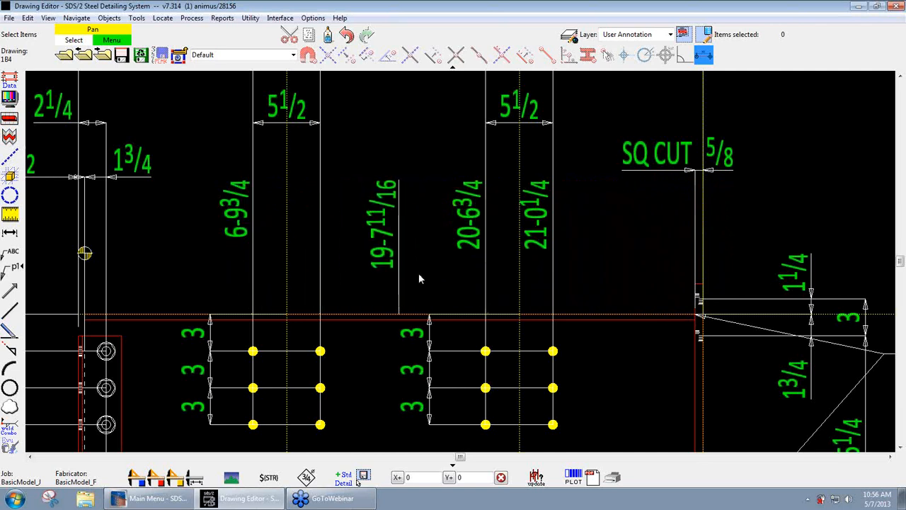
- Turn on the Exact Point snap mode for drag and drop and return the moved extension line to the first hole group's second column
{"action": "left_click", "coordinate": [164, 18]}
{"action": "left_click", "coordinate": [177, 51]}
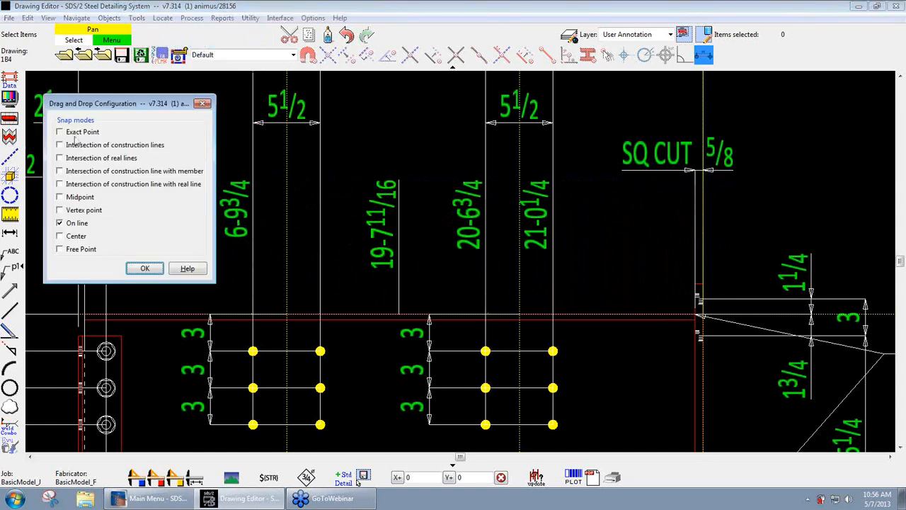
{"action": "left_click", "coordinate": [145, 271]}
{"action": "left_click", "coordinate": [140, 267]}
{"action": "left_click_drag", "start_coordinate": [398, 299], "coordinate": [320, 350]}
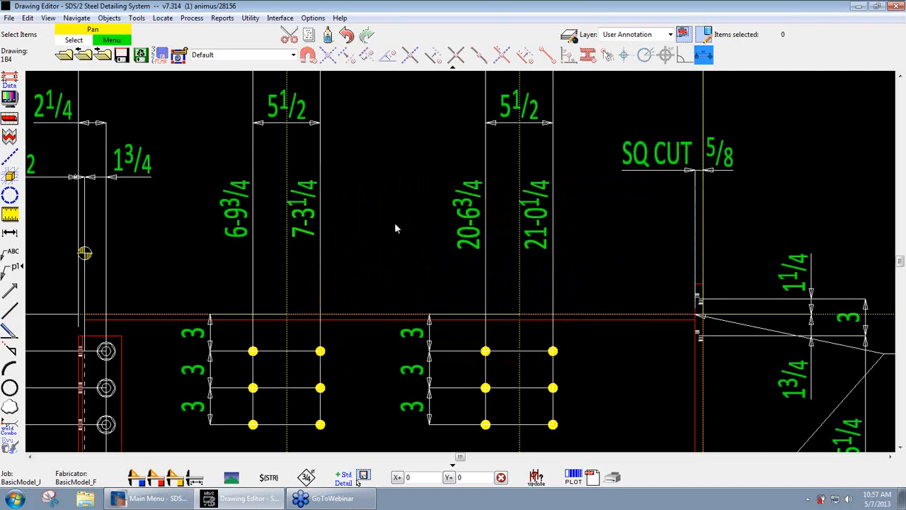
- Turn on the drag-and-drop snap modes for intersections of a construction line with a member and with a real line
{"action": "left_click", "coordinate": [162, 17]}
{"action": "left_click", "coordinate": [182, 49]}
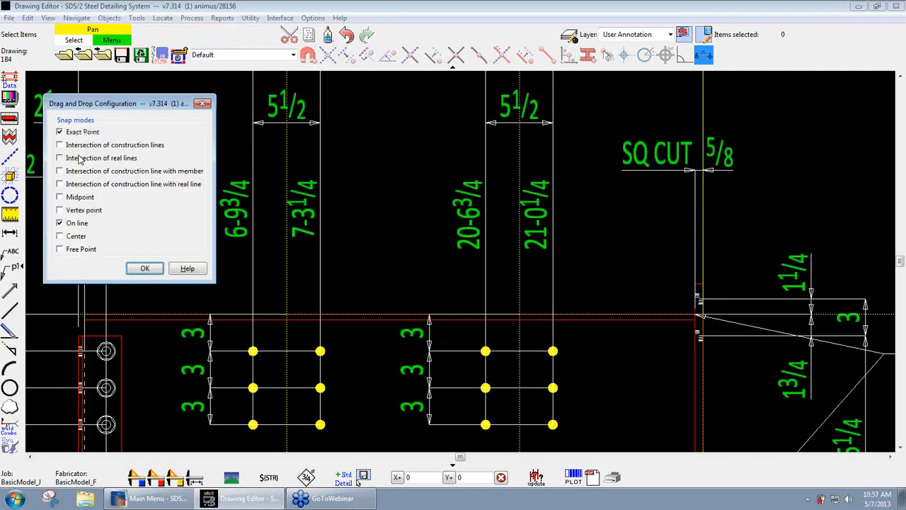
{"action": "left_click", "coordinate": [95, 171]}
{"action": "left_click", "coordinate": [97, 185]}
{"action": "left_click", "coordinate": [144, 269]}
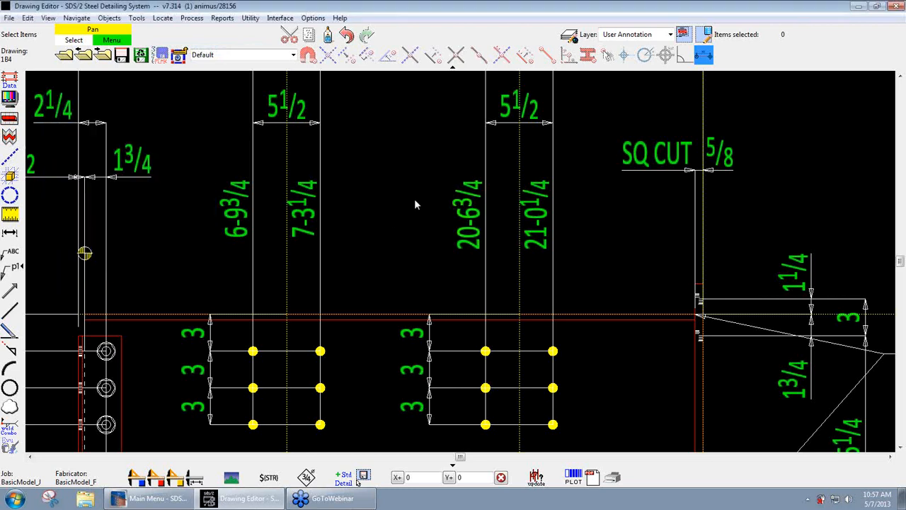
- Save the 1B4 detail and open the Second Floor erection view
{"action": "scroll", "coordinate": [416, 204], "scroll_direction": "down", "scroll_amount": 5}
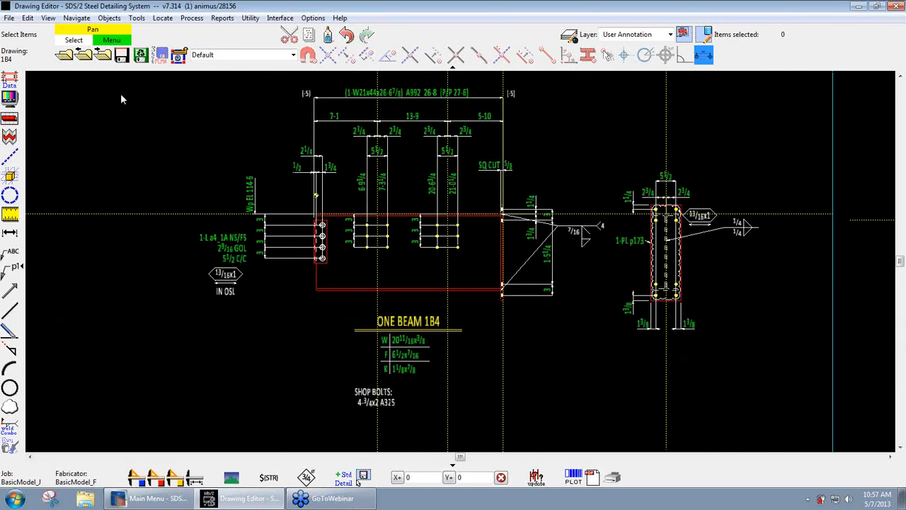
{"action": "left_click", "coordinate": [121, 55]}
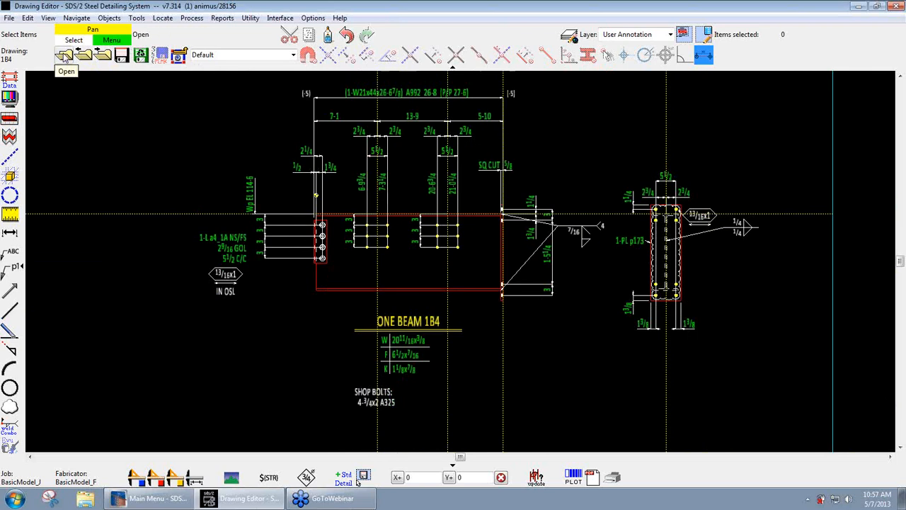
{"action": "left_click", "coordinate": [63, 56]}
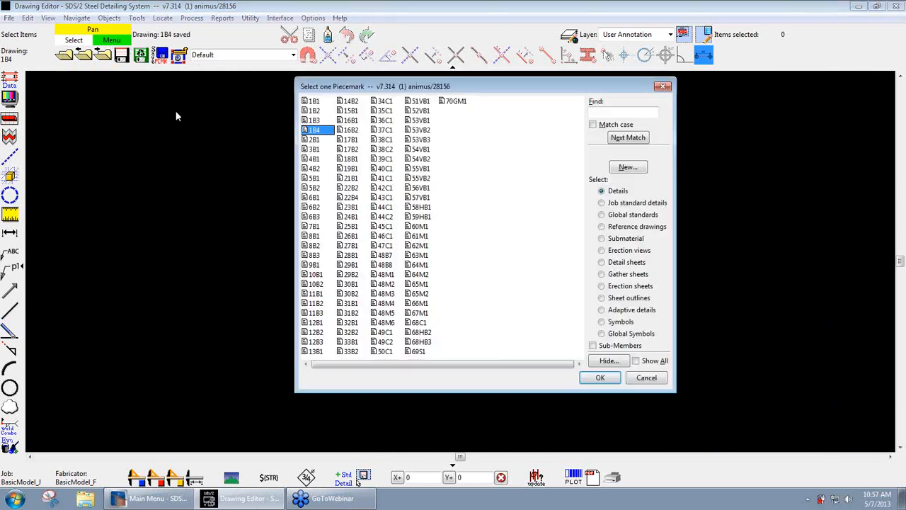
{"action": "left_click", "coordinate": [602, 226]}
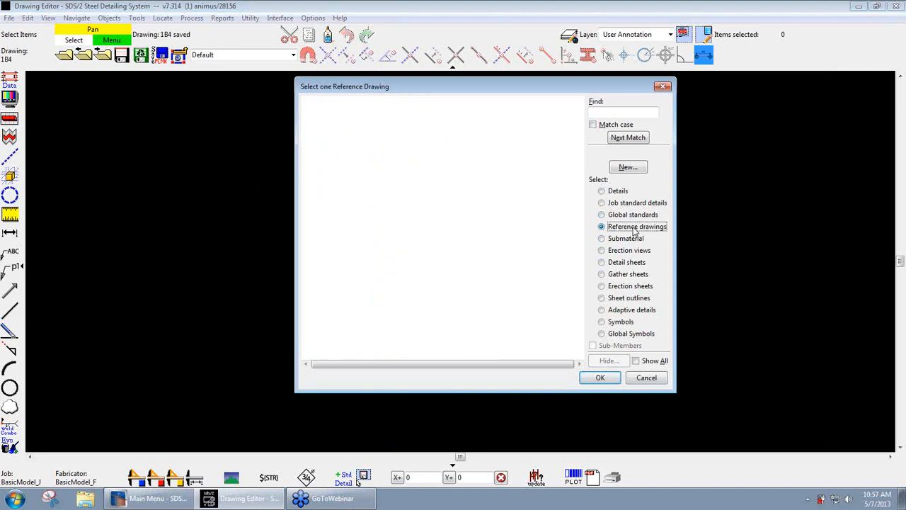
{"action": "left_click", "coordinate": [618, 252]}
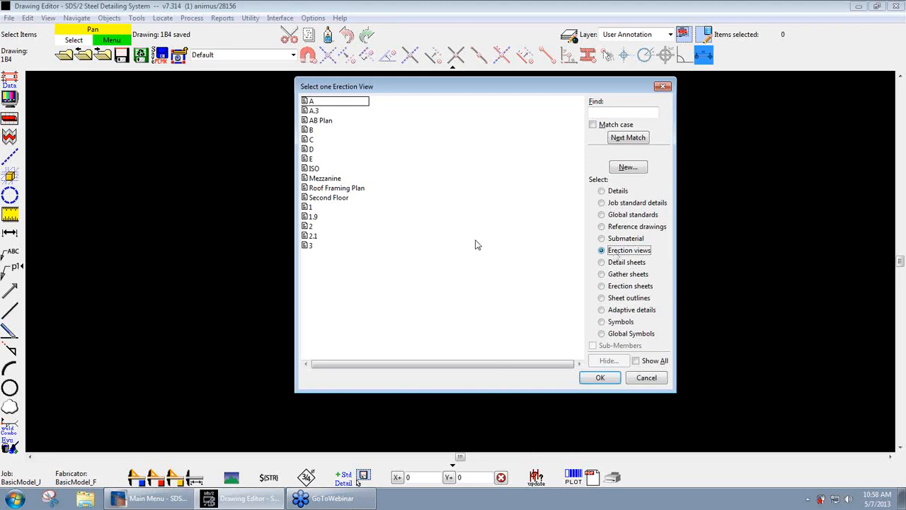
{"action": "left_click", "coordinate": [601, 226]}
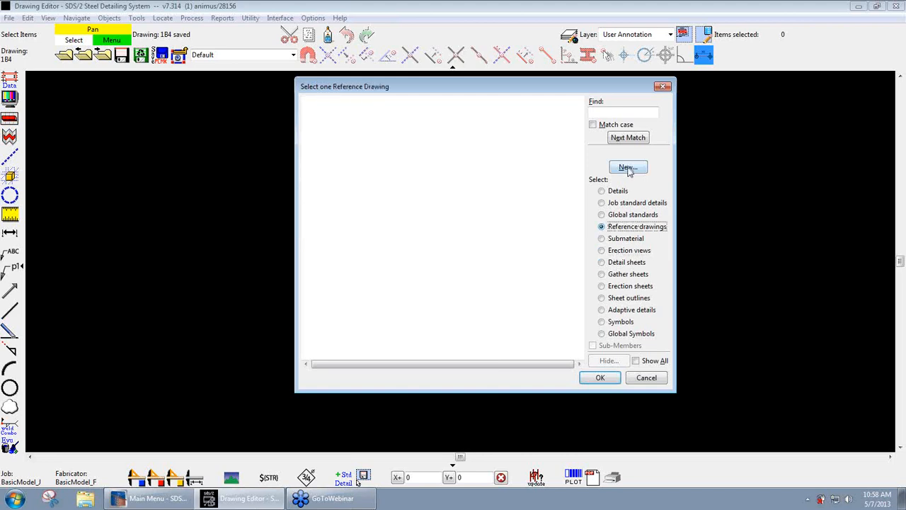
{"action": "left_click", "coordinate": [615, 253]}
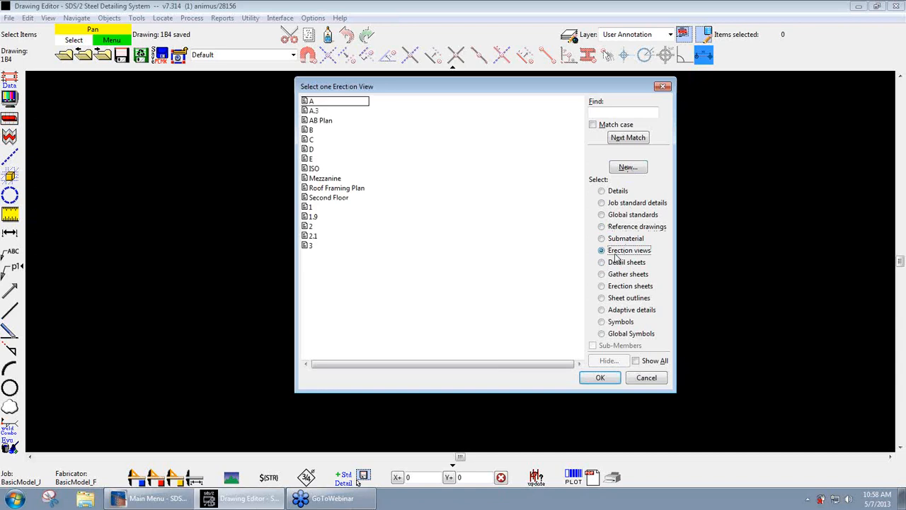
{"action": "double_click", "coordinate": [330, 199]}
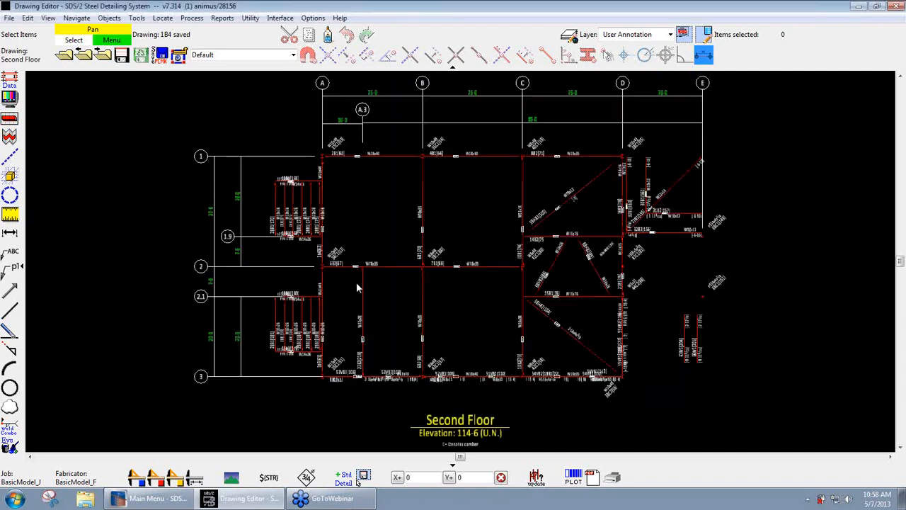
- Copy the Second Floor grid lines, bubbles and grid dimensions with the reference point at the intersection of grids A and 3
{"action": "scroll", "coordinate": [365, 312], "scroll_direction": "down", "scroll_amount": 2}
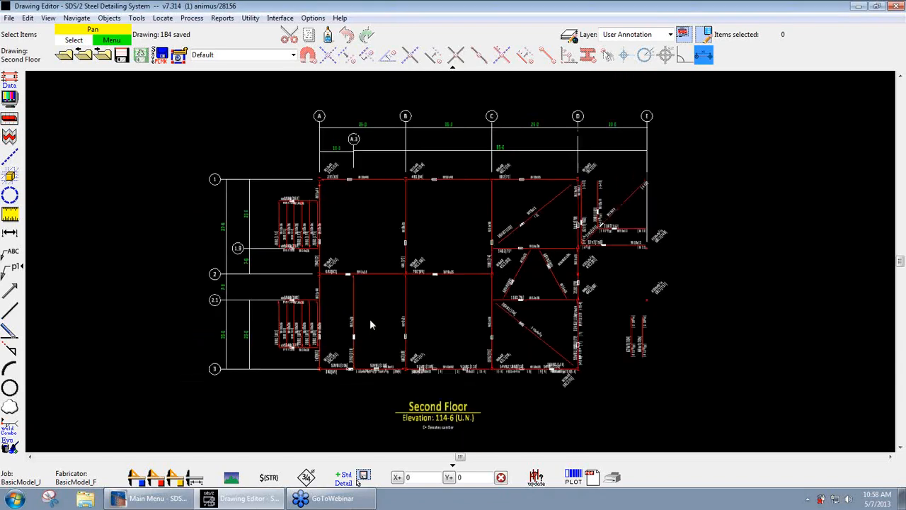
{"action": "middle_click_drag", "start_coordinate": [369, 322], "coordinate": [348, 324]}
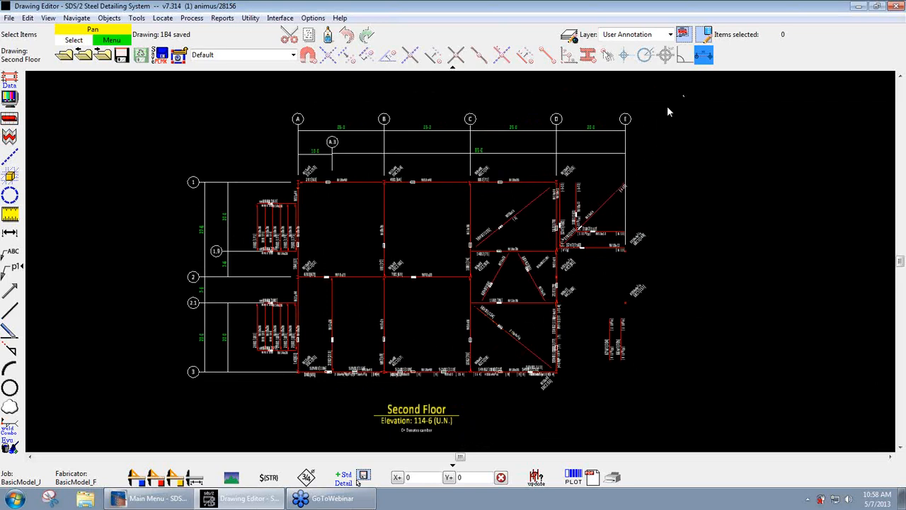
{"action": "left_click_drag", "start_coordinate": [684, 95], "coordinate": [237, 165]}
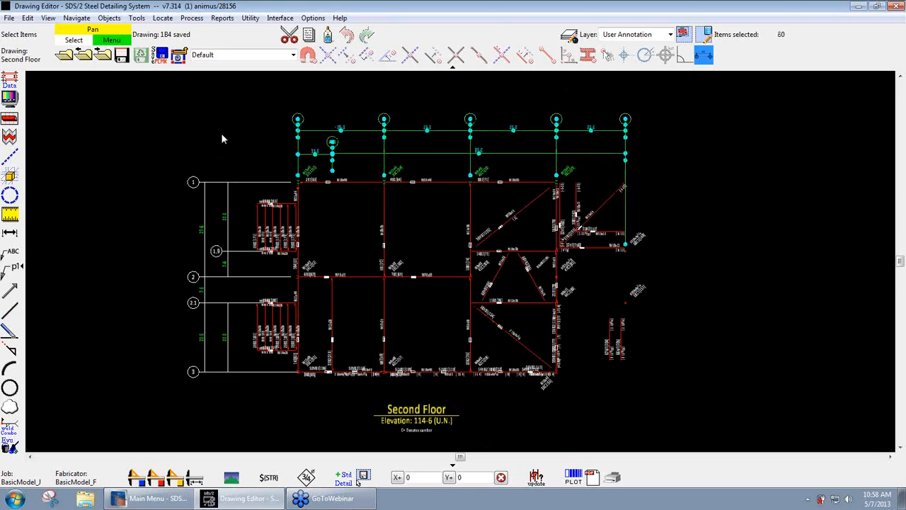
{"action": "left_click_drag", "start_coordinate": [237, 162], "coordinate": [162, 397], "text": "shift"}
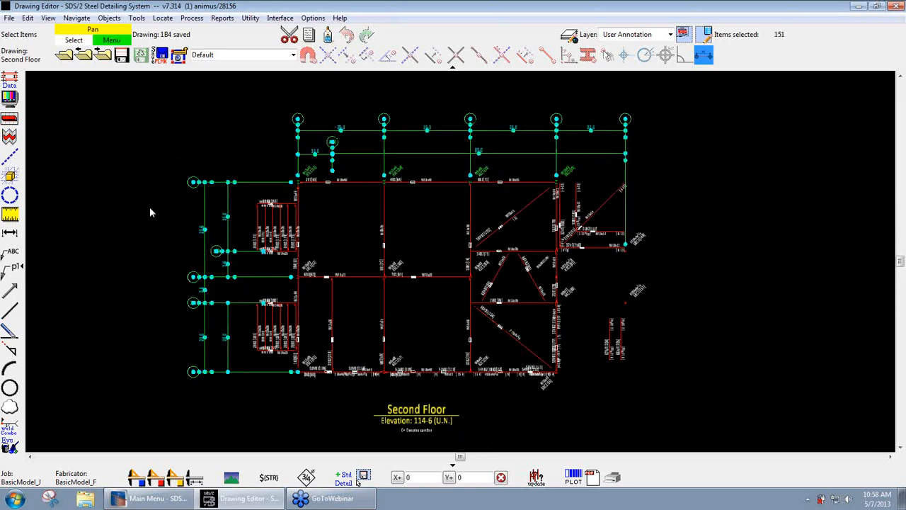
{"action": "right_click", "coordinate": [153, 187]}
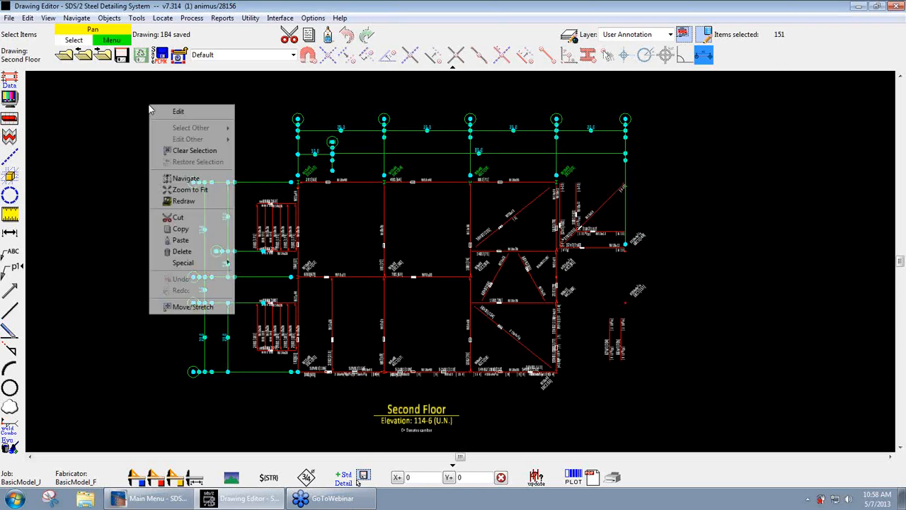
{"action": "mouse_move", "coordinate": [177, 263]}
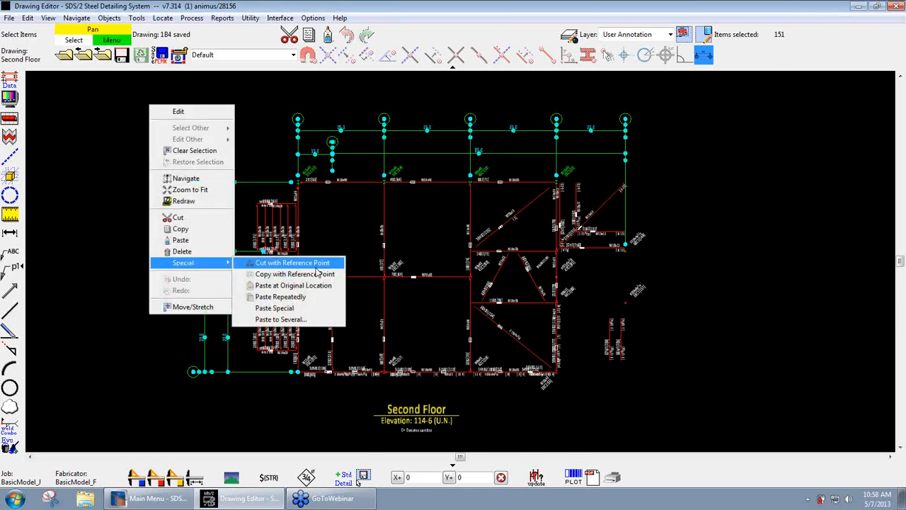
{"action": "left_click", "coordinate": [289, 274]}
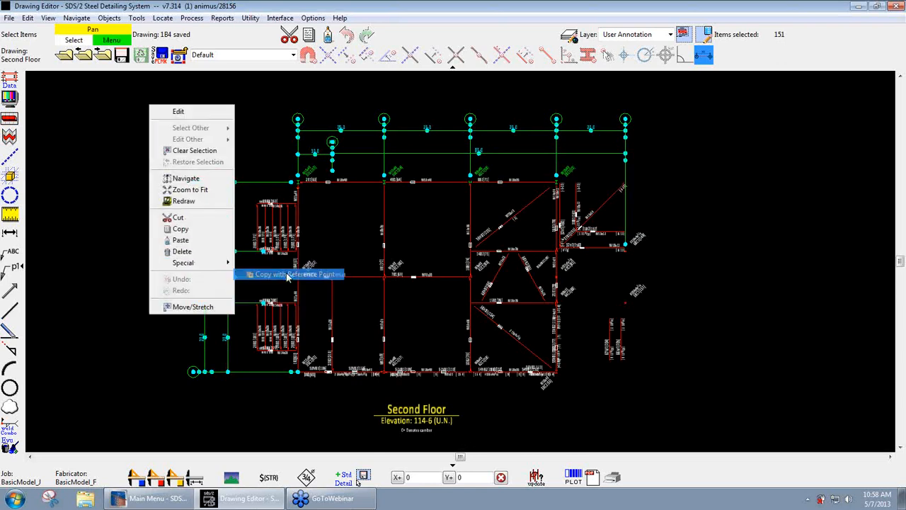
{"action": "scroll", "coordinate": [300, 366], "scroll_direction": "up", "scroll_amount": 2}
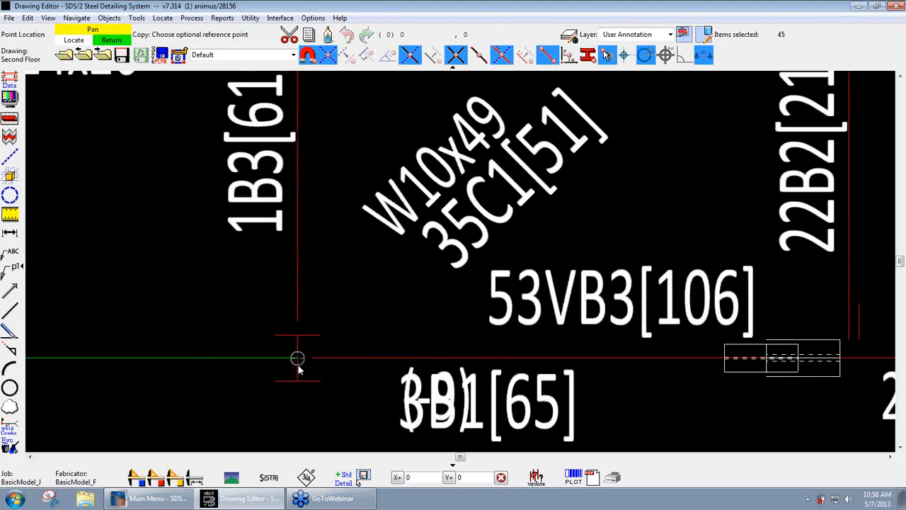
{"action": "left_click", "coordinate": [297, 361]}
{"action": "scroll", "coordinate": [297, 362], "scroll_direction": "down", "scroll_amount": 3}
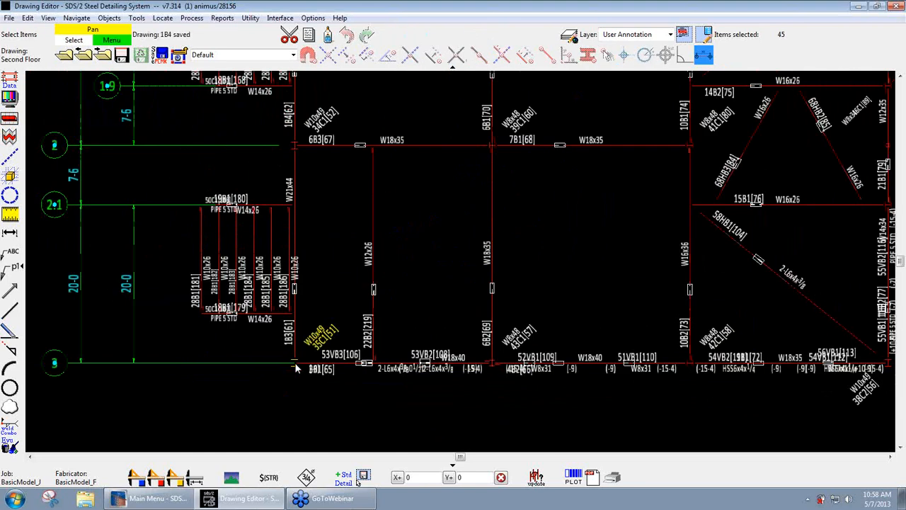
{"action": "scroll", "coordinate": [290, 386], "scroll_direction": "down", "scroll_amount": 1}
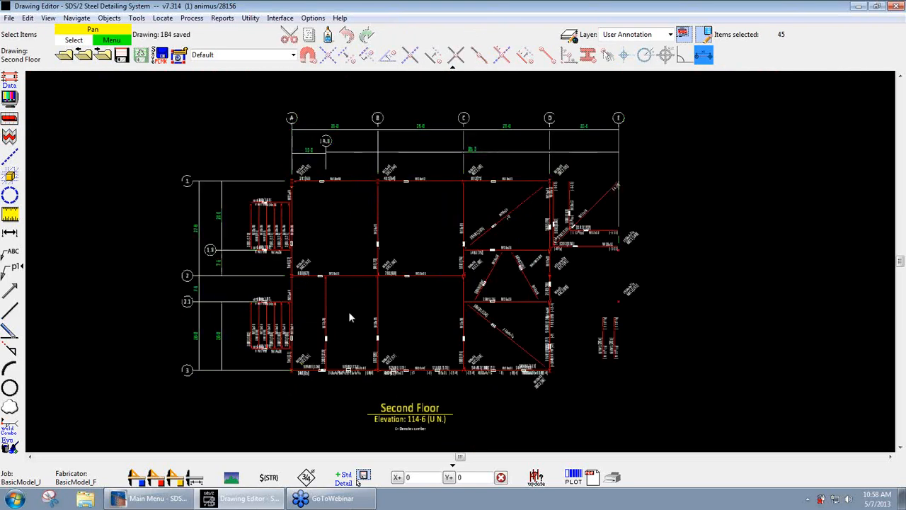
- Create a new reference drawing named SecondfloorGir
{"action": "left_click", "coordinate": [64, 56]}
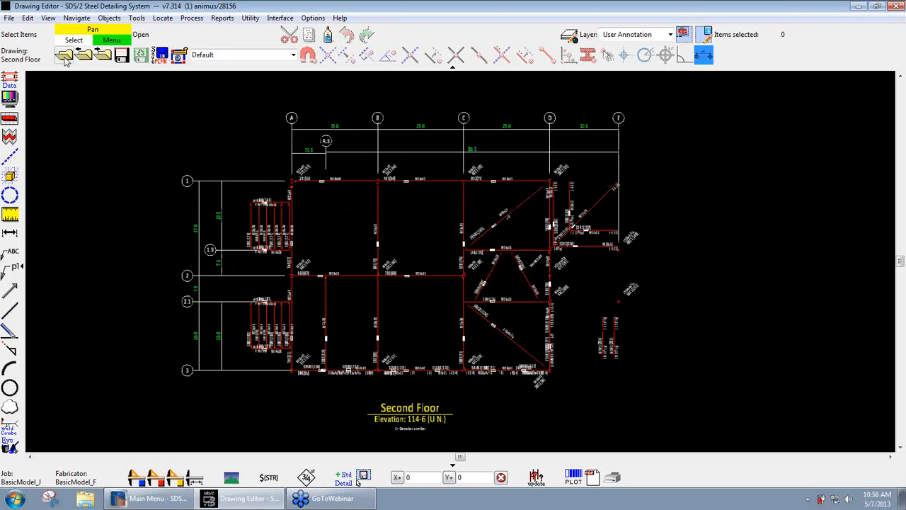
{"action": "left_click", "coordinate": [517, 254]}
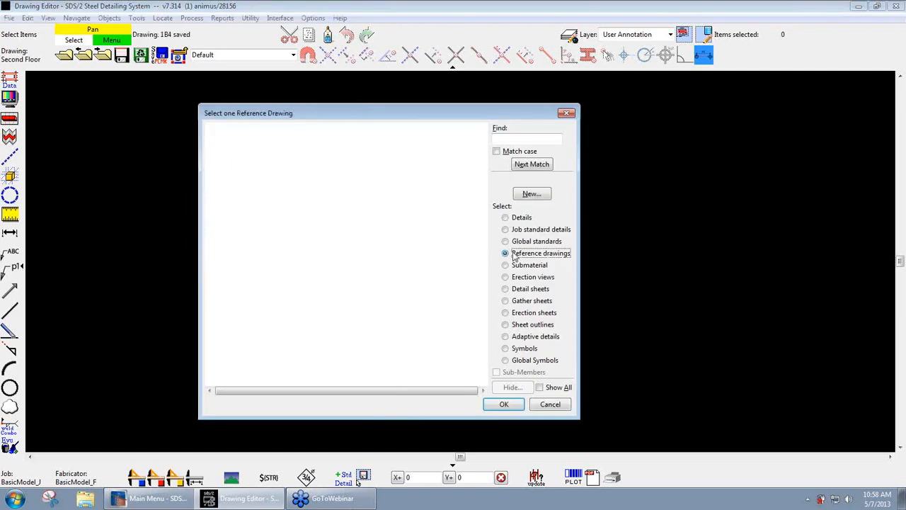
{"action": "left_click", "coordinate": [532, 193]}
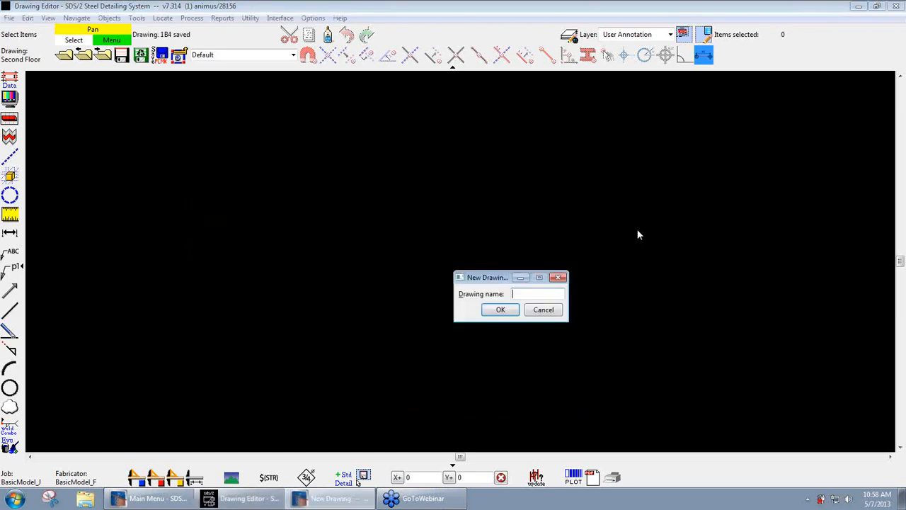
{"action": "type", "text": "Secondfloo"}
{"action": "type", "text": "rgrid"}
{"action": "key", "text": "Return"}
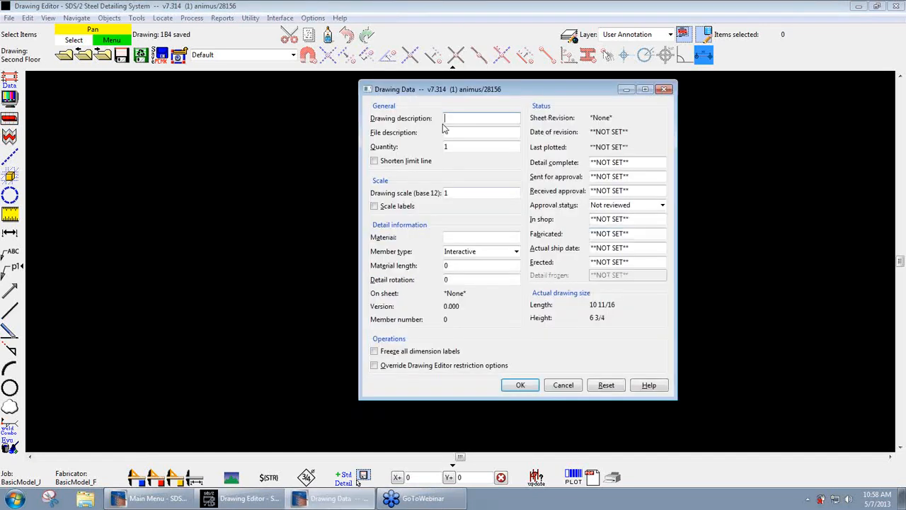
- Set the drawing scale to 0.125 and accept the drawing data
{"action": "double_click", "coordinate": [460, 196]}
{"action": "type", "text": ".125"}
{"action": "key", "text": "Tab"}
{"action": "left_click", "coordinate": [520, 384]}
- Paste the copied grid lines and dimensions at their original location, leaving them deselected
{"action": "right_click", "coordinate": [396, 231]}
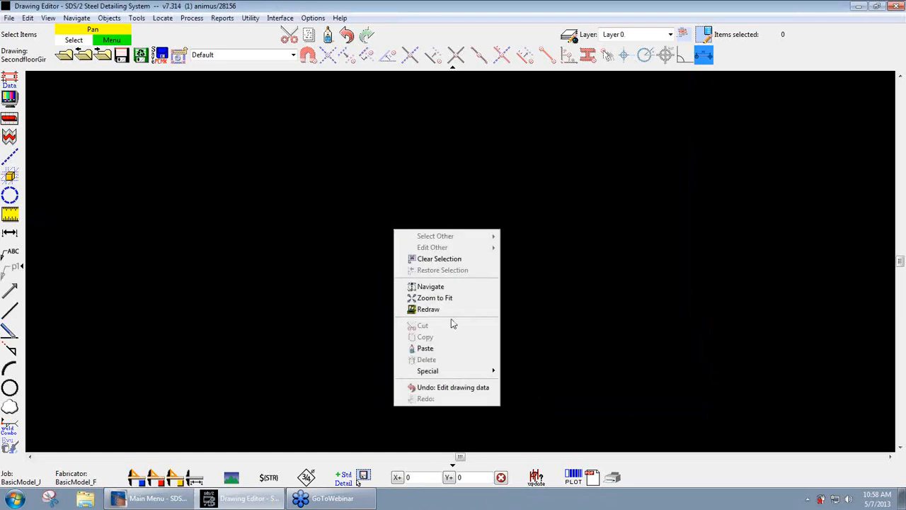
{"action": "mouse_move", "coordinate": [443, 371]}
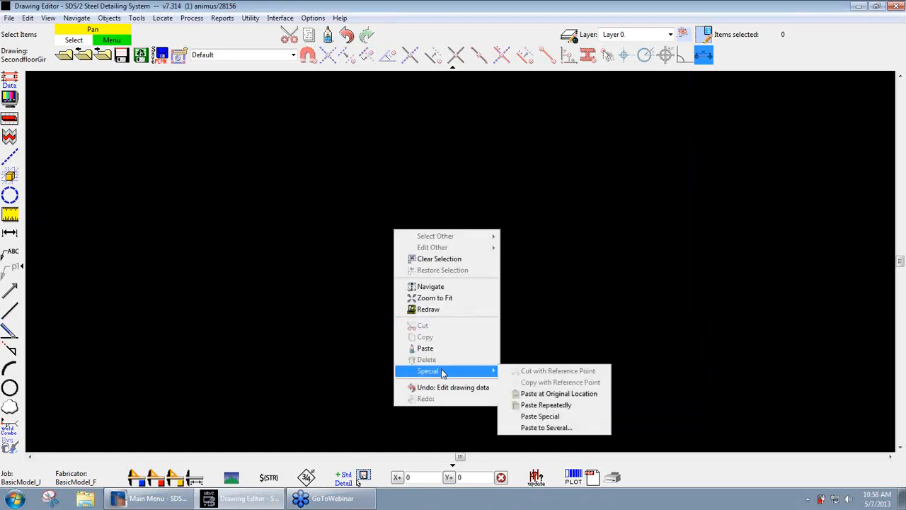
{"action": "left_click", "coordinate": [552, 395]}
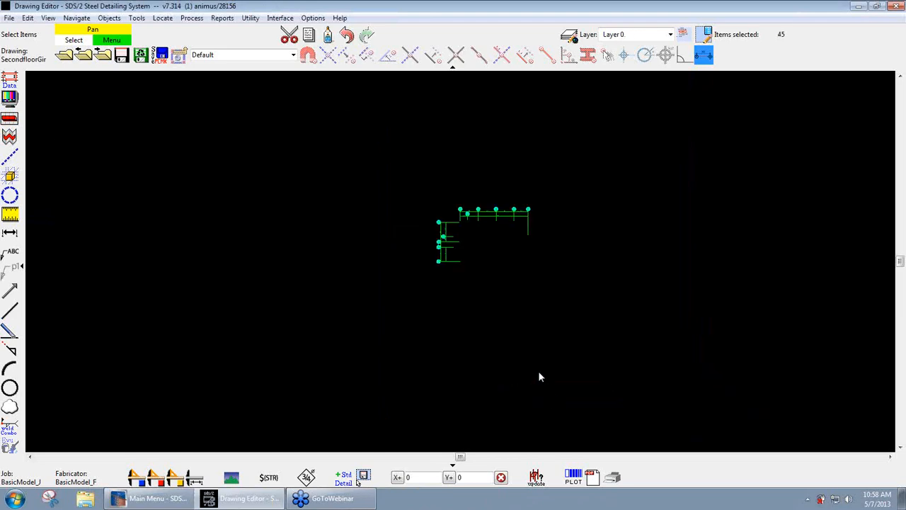
{"action": "scroll", "coordinate": [498, 252], "scroll_direction": "up", "scroll_amount": 4}
{"action": "scroll", "coordinate": [496, 250], "scroll_direction": "down", "scroll_amount": 1}
{"action": "middle_click_drag", "start_coordinate": [496, 253], "coordinate": [499, 345]}
{"action": "scroll", "coordinate": [500, 345], "scroll_direction": "up", "scroll_amount": 2}
{"action": "left_click", "coordinate": [470, 306]}
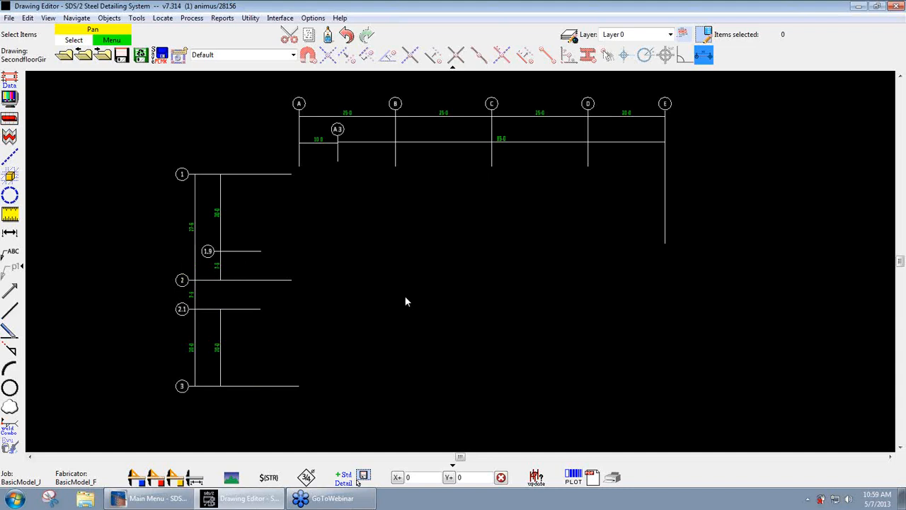
- Verify the SecondfloorGird drawing's reference point at the intersection of grids A and 3
{"action": "left_click", "coordinate": [10, 19]}
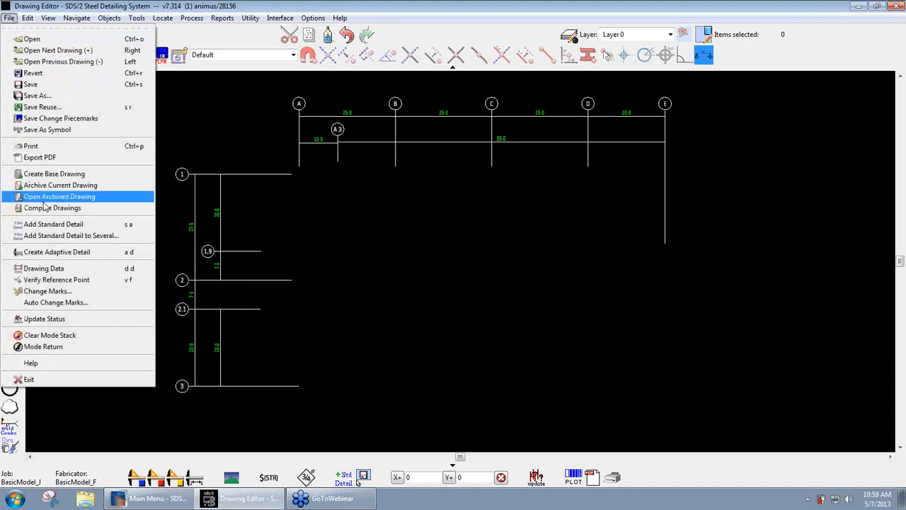
{"action": "left_click", "coordinate": [46, 280]}
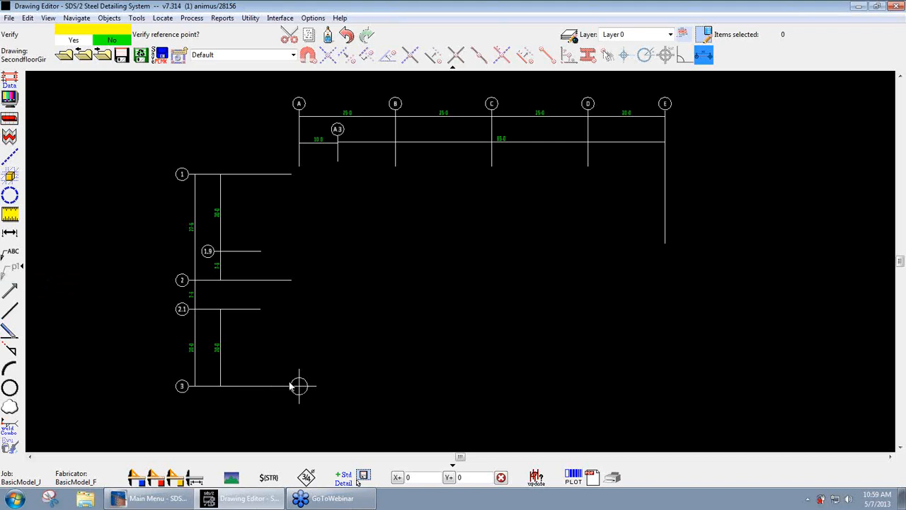
{"action": "left_click", "coordinate": [446, 276]}
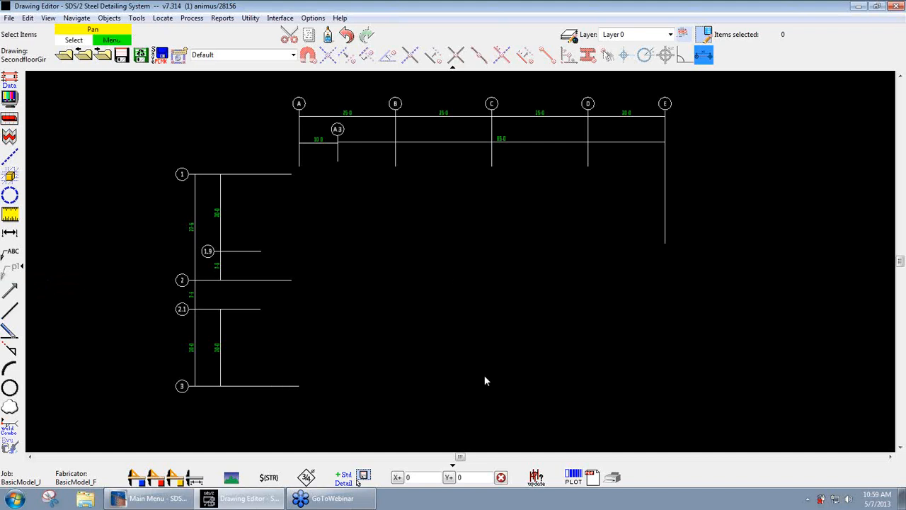
- Switch to Modeling for the same job and open the Second Floor erection view
{"action": "left_click", "coordinate": [150, 497]}
{"action": "left_click", "coordinate": [294, 128]}
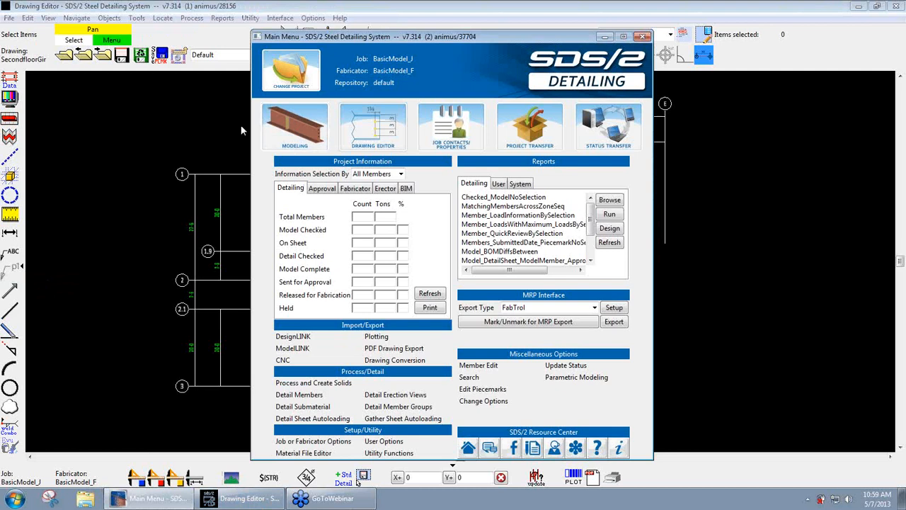
{"action": "left_click", "coordinate": [63, 57]}
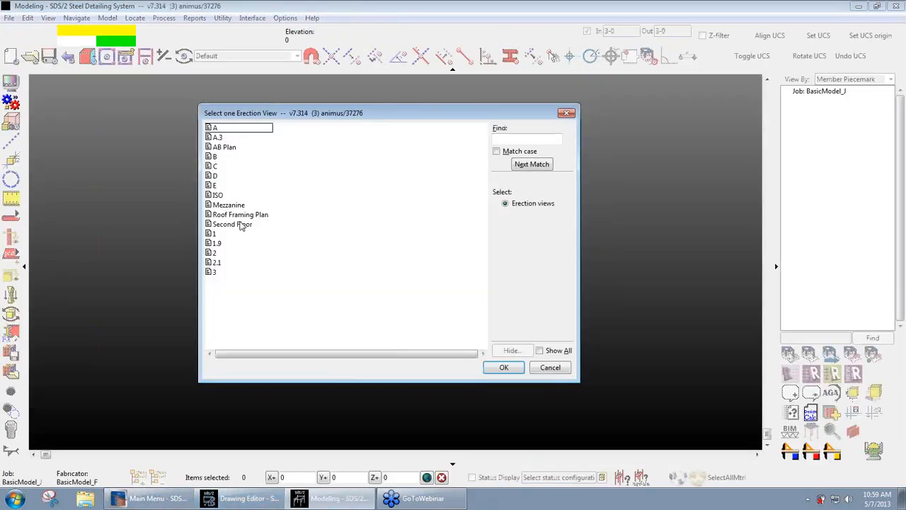
{"action": "double_click", "coordinate": [242, 225]}
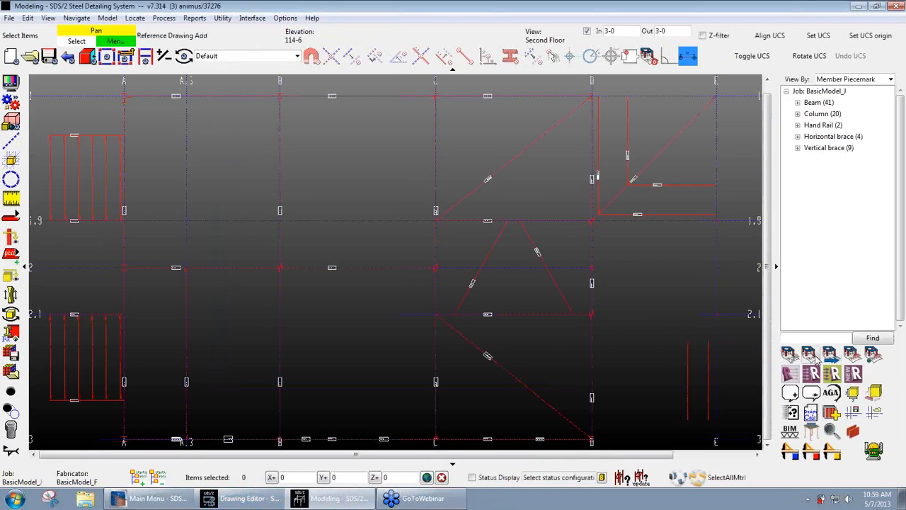
- Add the SecondfloorGird reference drawing to the Second Floor view, located at the intersection of grids A and 3
{"action": "left_click", "coordinate": [819, 356]}
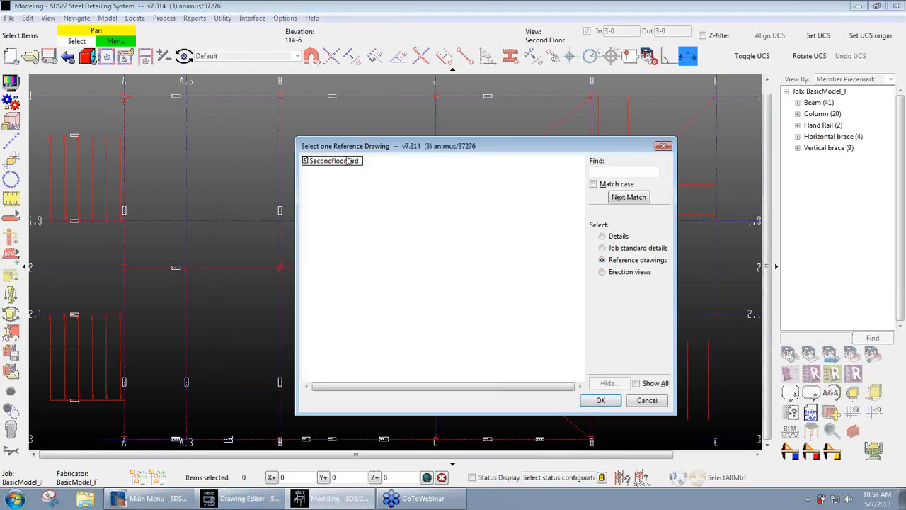
{"action": "double_click", "coordinate": [345, 163]}
{"action": "scroll", "coordinate": [595, 212], "scroll_direction": "down", "scroll_amount": 2}
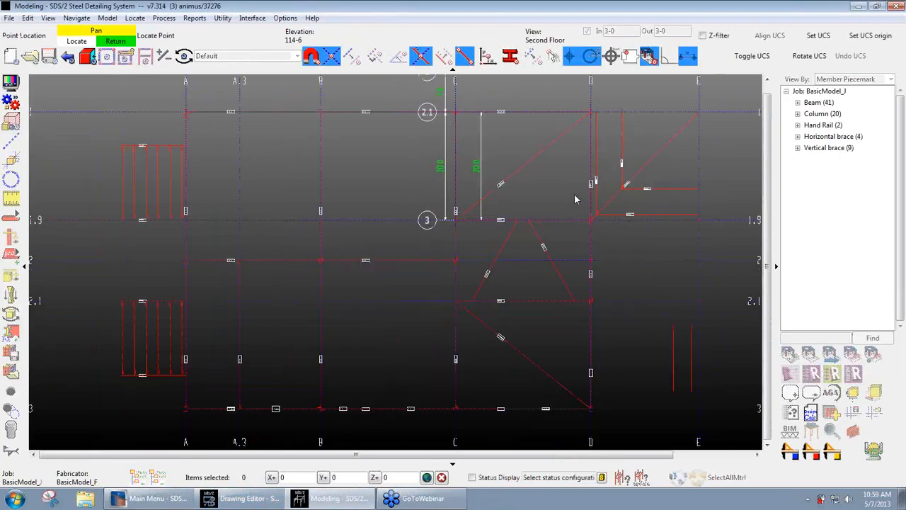
{"action": "left_click", "coordinate": [282, 355]}
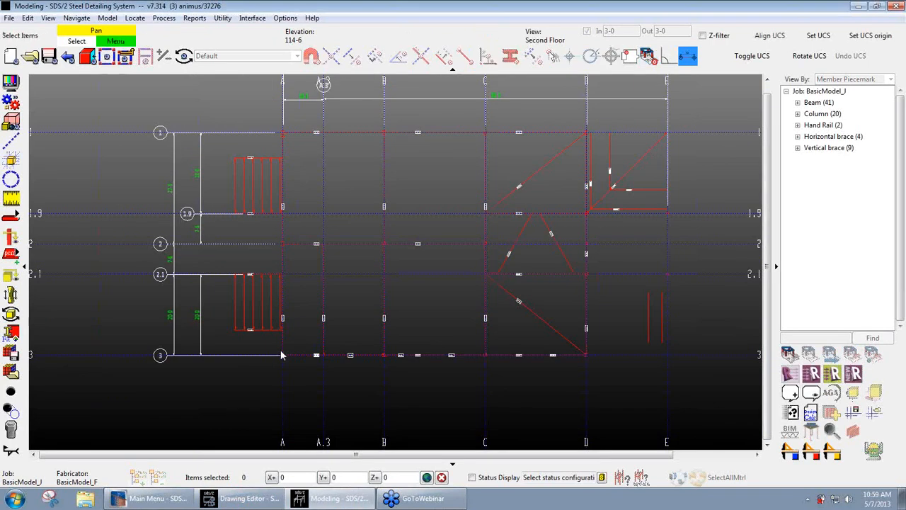
{"action": "scroll", "coordinate": [353, 412], "scroll_direction": "down", "scroll_amount": 2}
{"action": "scroll", "coordinate": [651, 213], "scroll_direction": "up", "scroll_amount": 2}
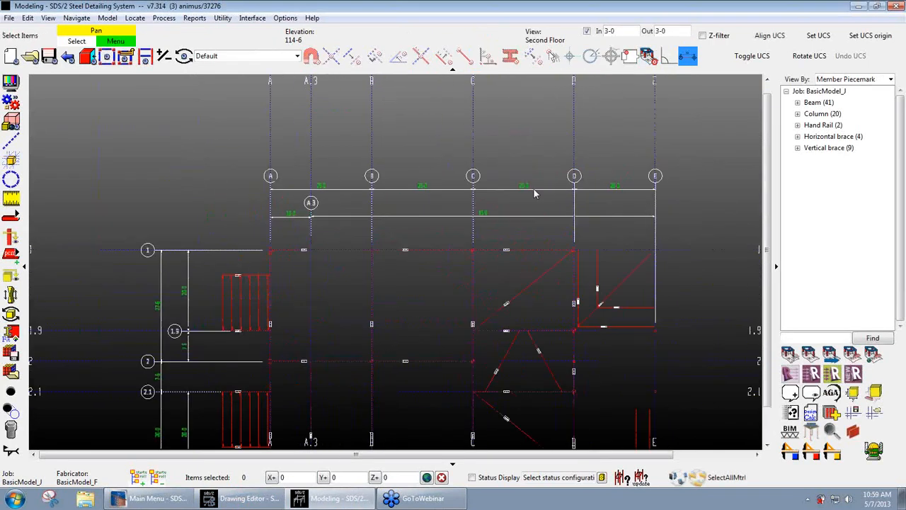
{"action": "middle_click_drag", "start_coordinate": [524, 167], "coordinate": [512, 97]}
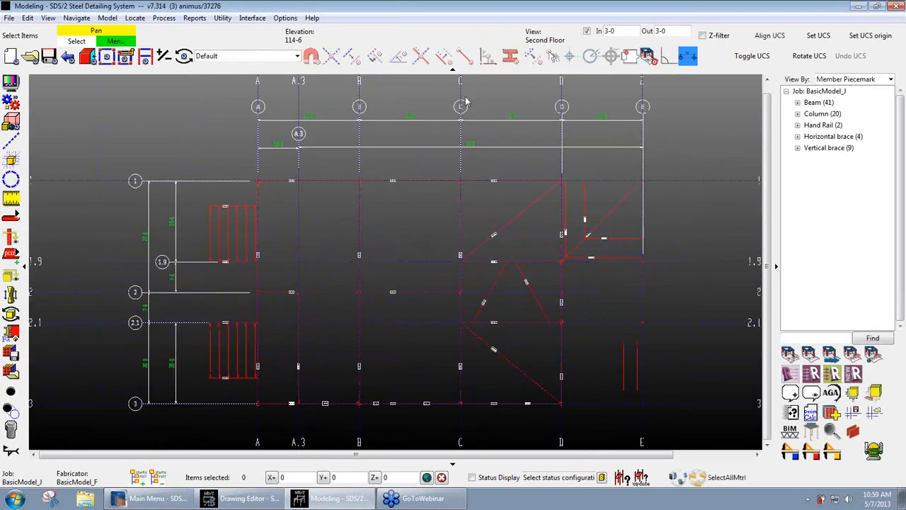
{"action": "middle_click_drag", "start_coordinate": [444, 319], "coordinate": [423, 368], "text": "shift"}
- Switch back to the Drawing Editor and reposition the reference drawing selection dialog
{"action": "left_click", "coordinate": [231, 503]}
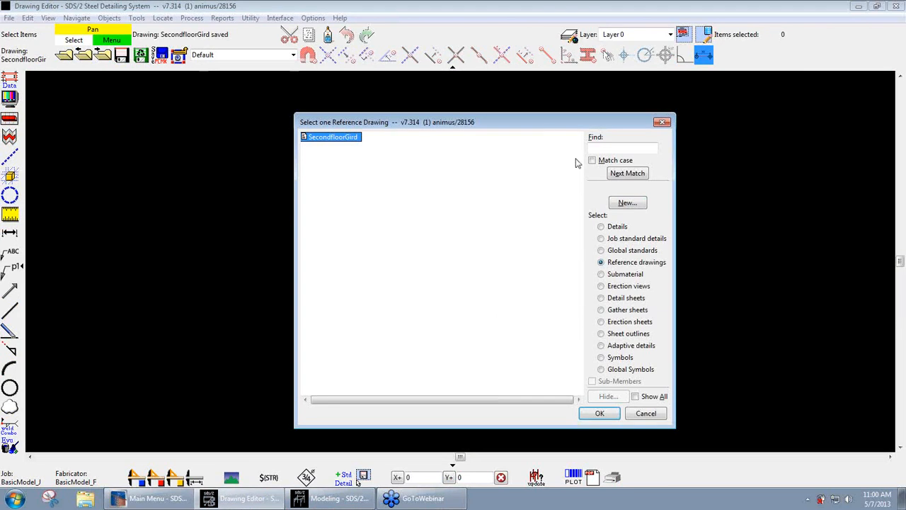
{"action": "left_click_drag", "start_coordinate": [542, 128], "coordinate": [541, 105]}
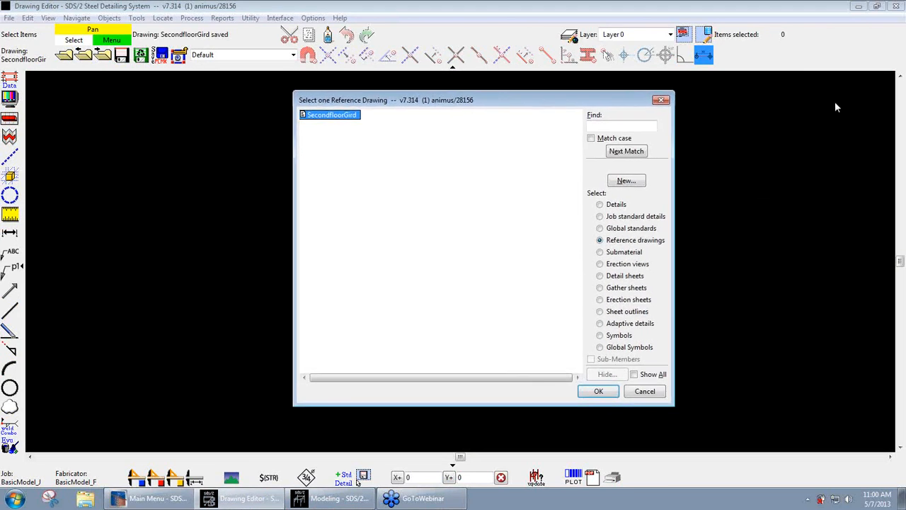